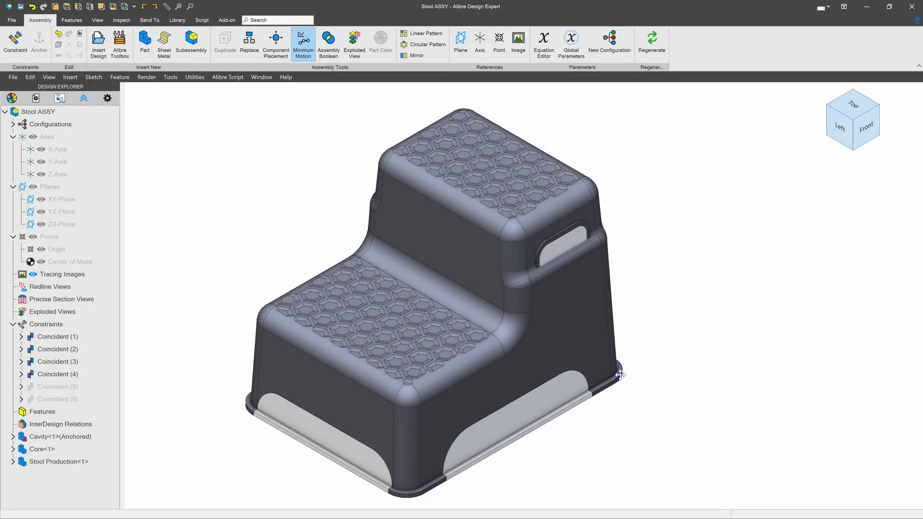
Move the components of the example stool mould assembly and examine how the stool and mould fit together.
drag(619, 375, 613, 56)
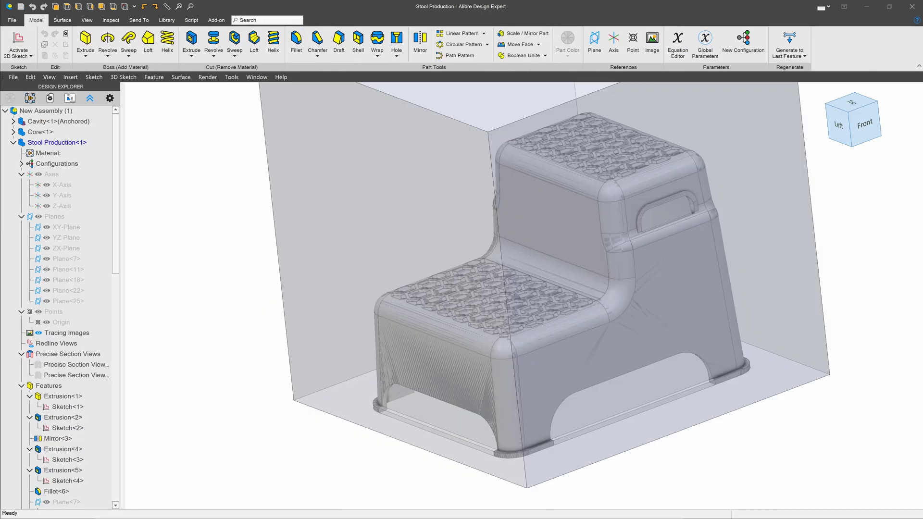
middle_drag(868, 359, 808, 202)
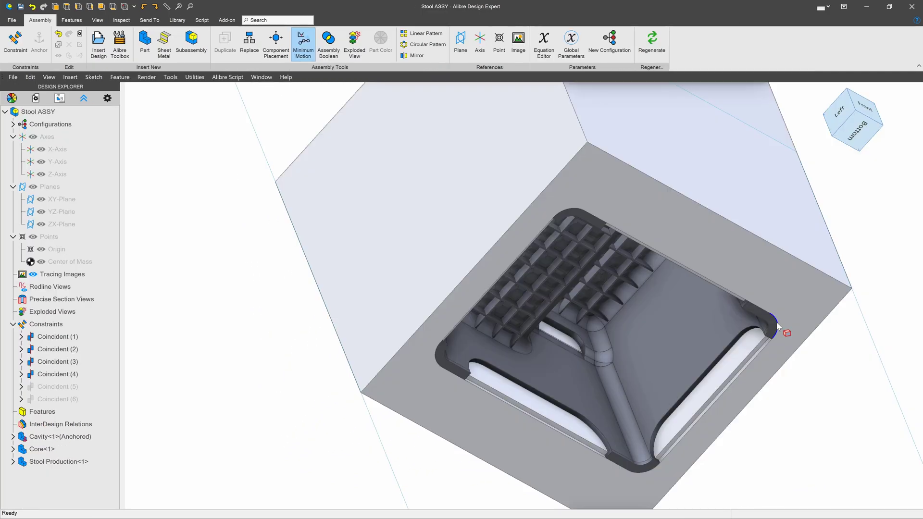
drag(777, 327, 860, 516)
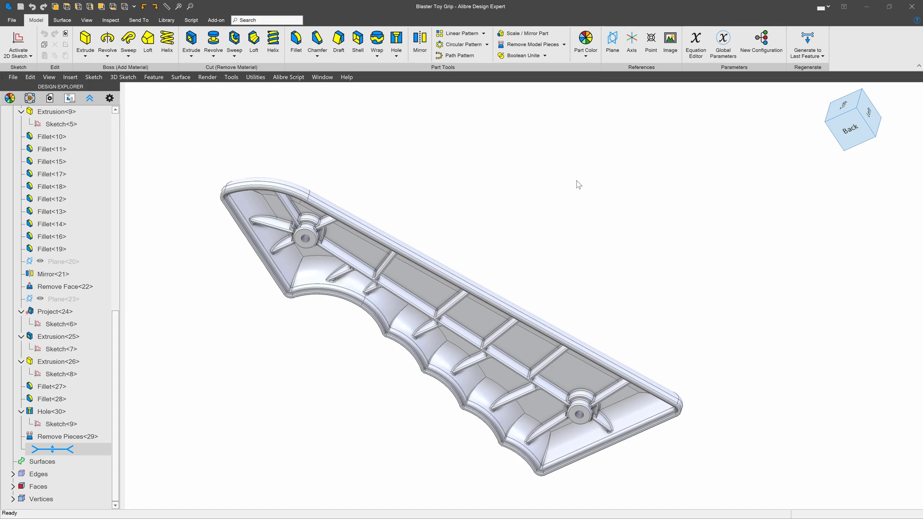
Examine the Blaster Toy Grip part from both sides, including its ribbed interior, screw bosses and lettered exterior.
scroll(576, 182, down, 2)
scroll(553, 207, up, 2)
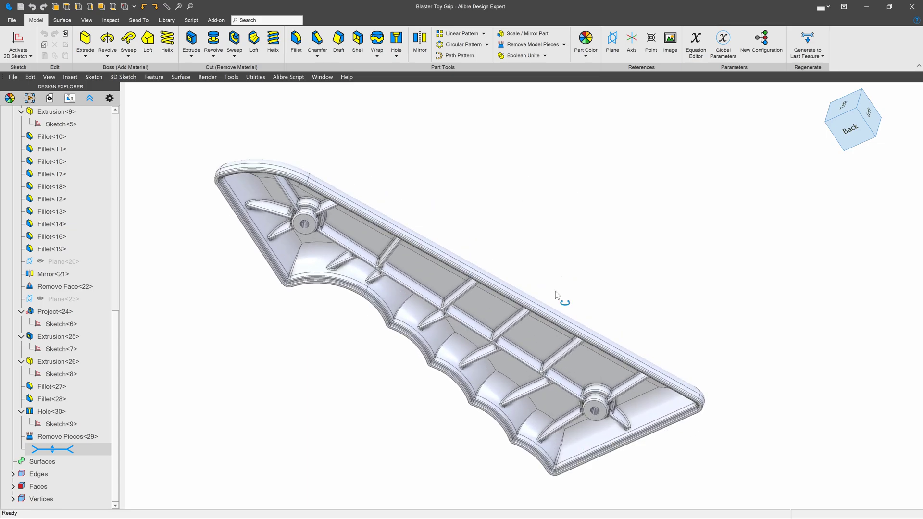
middle_drag(556, 295, 598, 344)
scroll(655, 264, down, 2)
scroll(492, 351, up, 3)
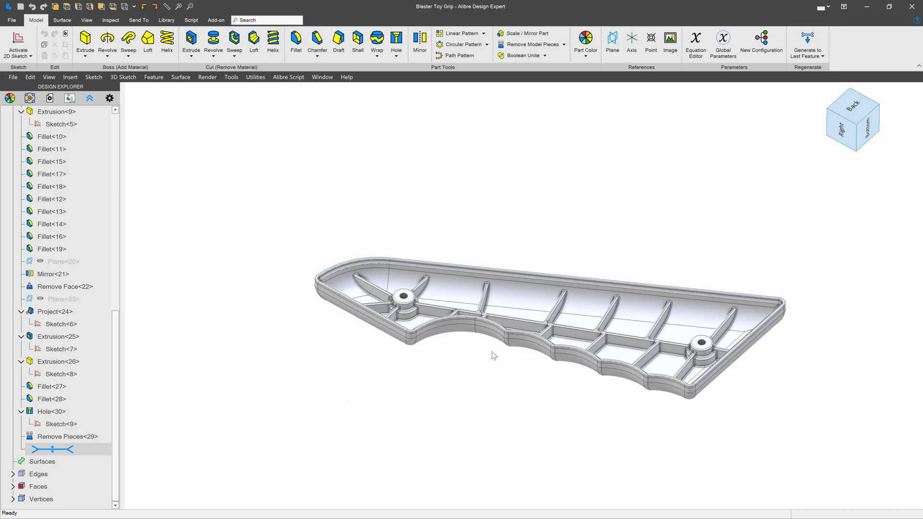
middle_drag(491, 352, 520, 331)
scroll(345, 354, down, 2)
scroll(591, 305, up, 1)
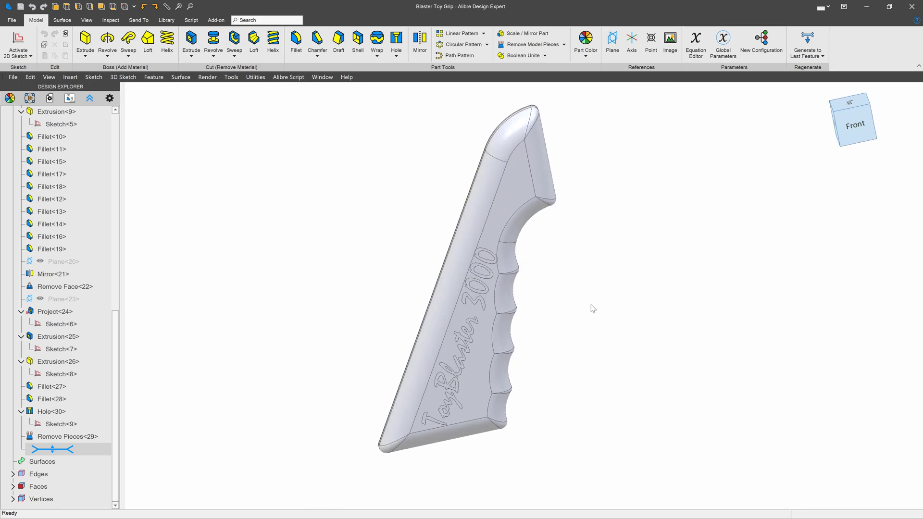
middle_drag(592, 308, 549, 307)
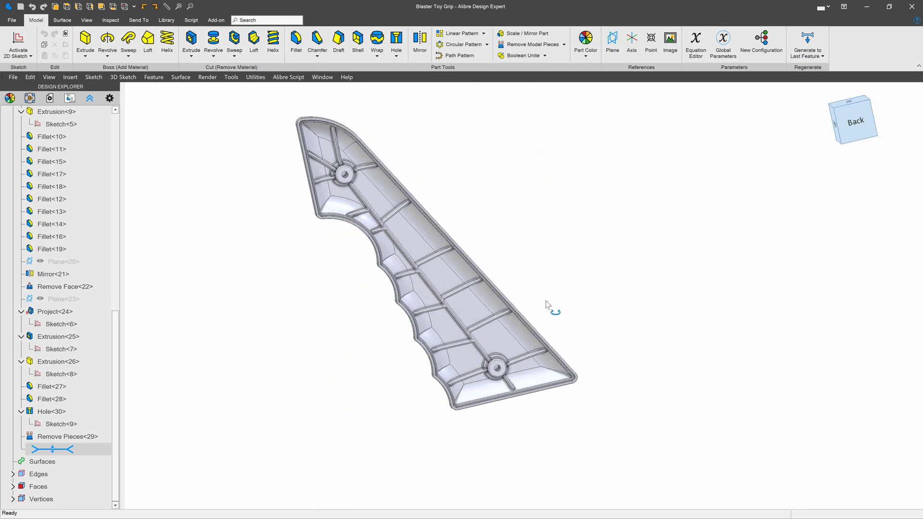
Create a new part and start a 2D sketch on the XY plane.
click(11, 20)
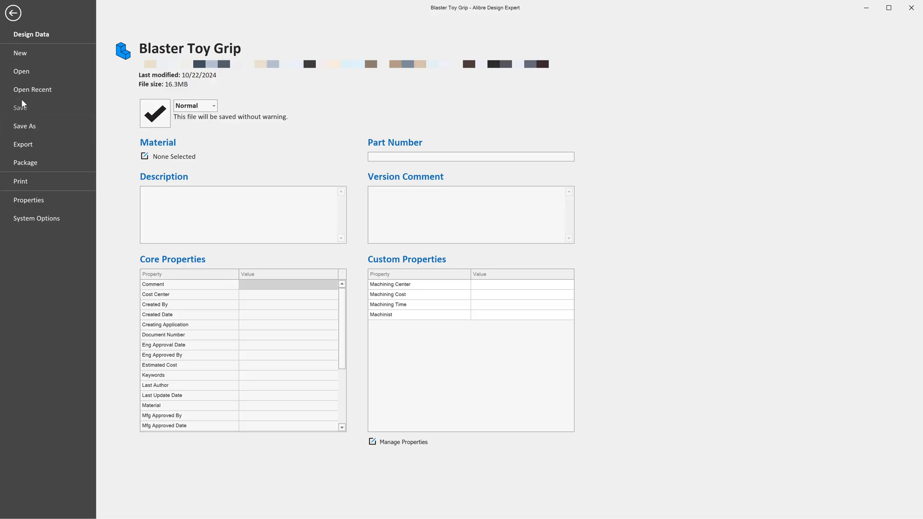
click(22, 56)
click(171, 71)
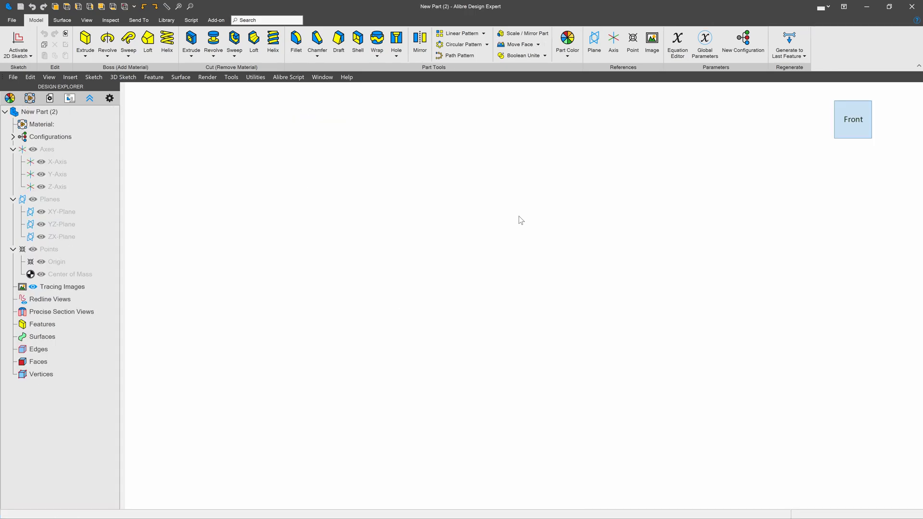
click(22, 36)
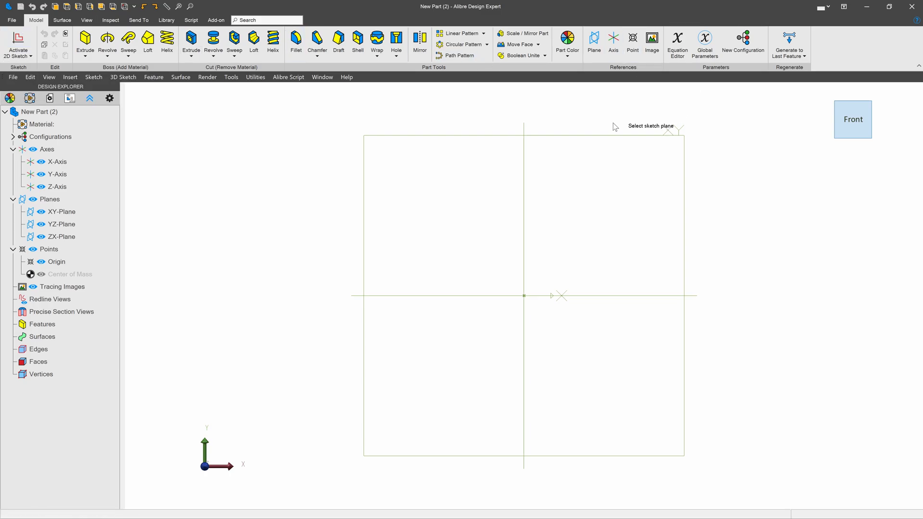
click(596, 135)
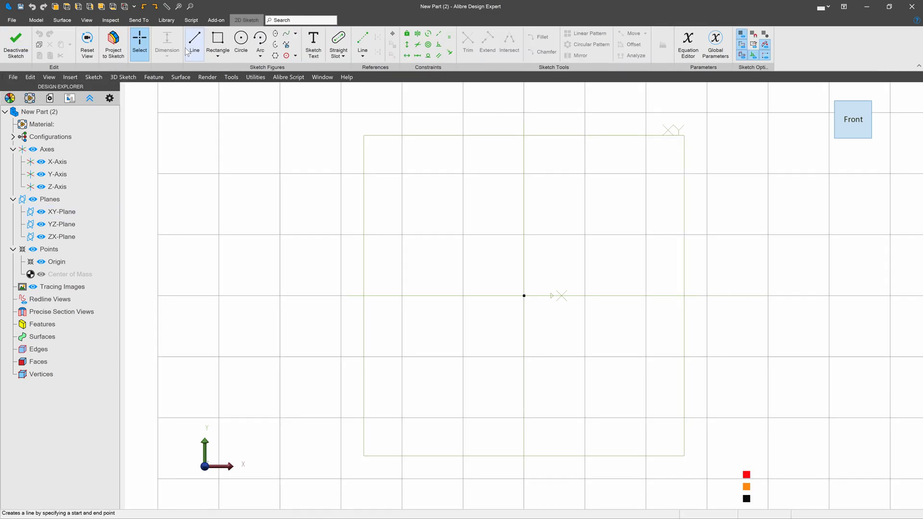
Sketch a rectangle by center, centred on the origin.
click(218, 56)
click(235, 100)
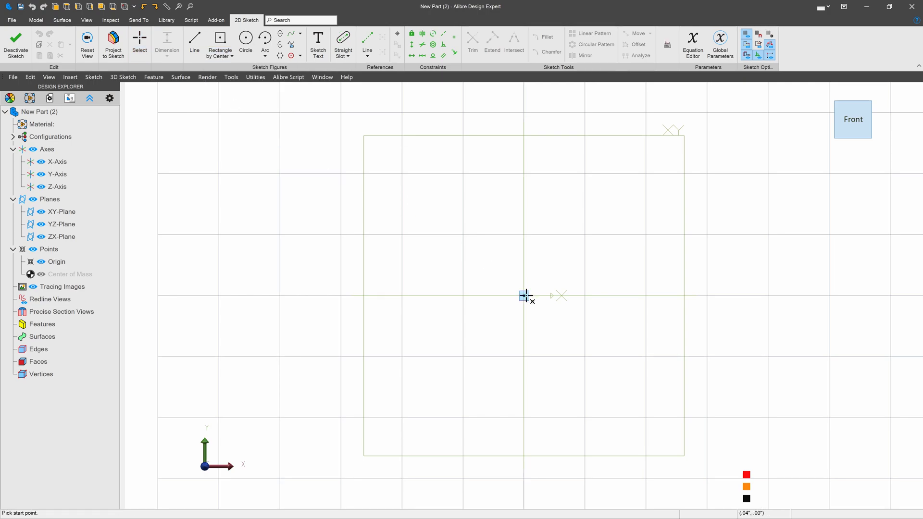
click(524, 295)
click(731, 170)
key(Escape)
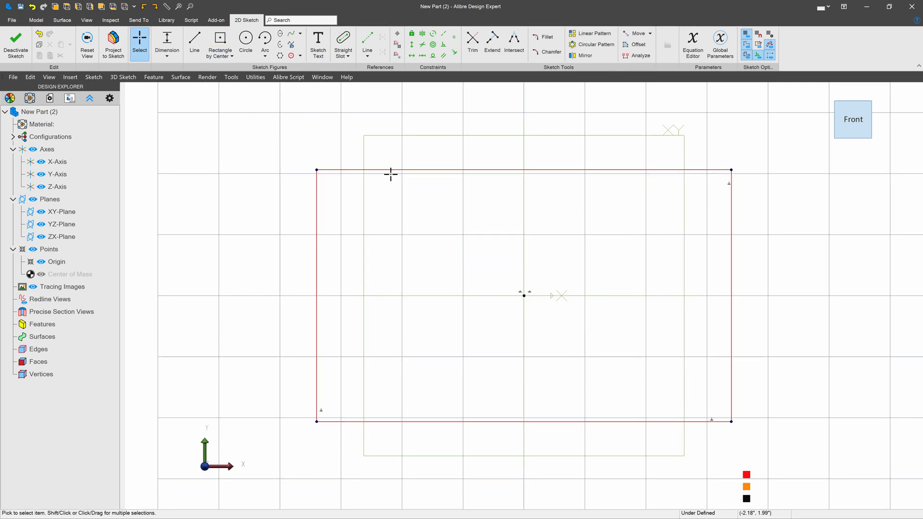
Make the rectangle's upper horizontal side and left vertical side equal with an equal size constraint.
key(e)
click(385, 170)
click(317, 187)
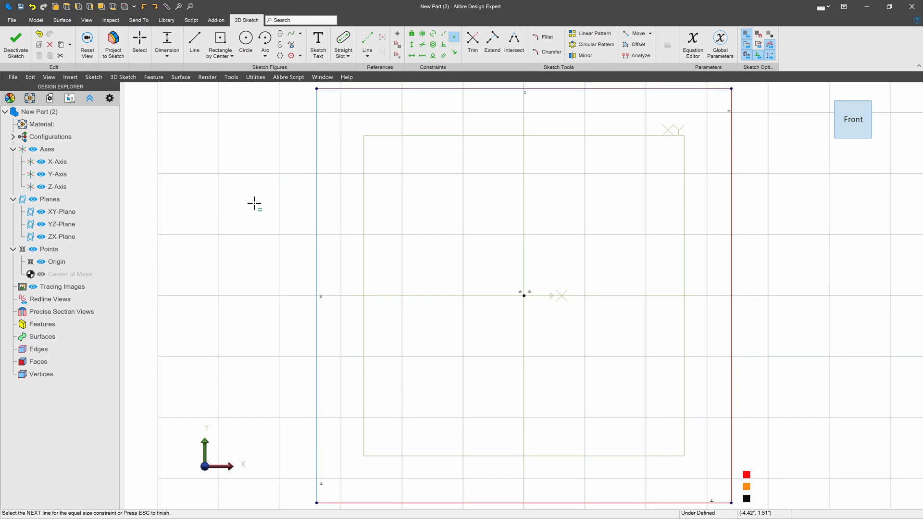
key(Escape)
Dimension the left side of the square as 9 inches.
drag(315, 186, 284, 188)
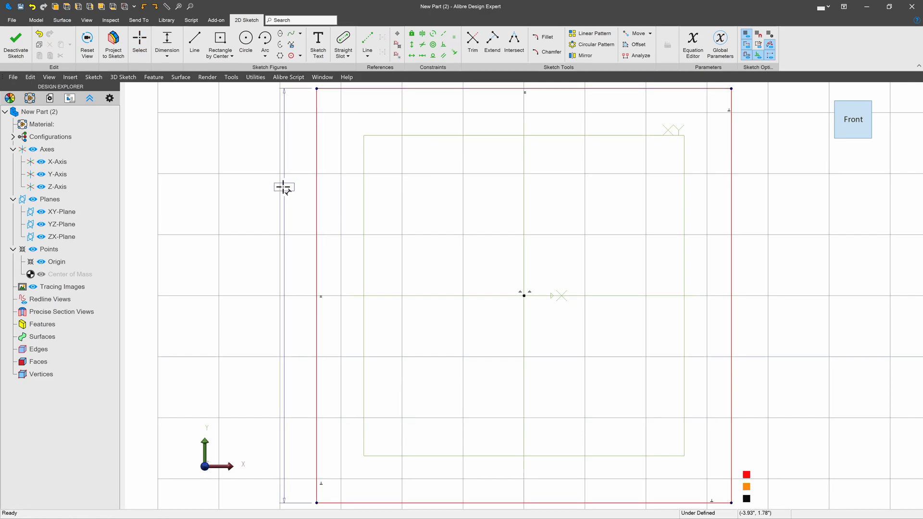
click(283, 187)
text(9)
key(Return)
scroll(296, 244, down, 2)
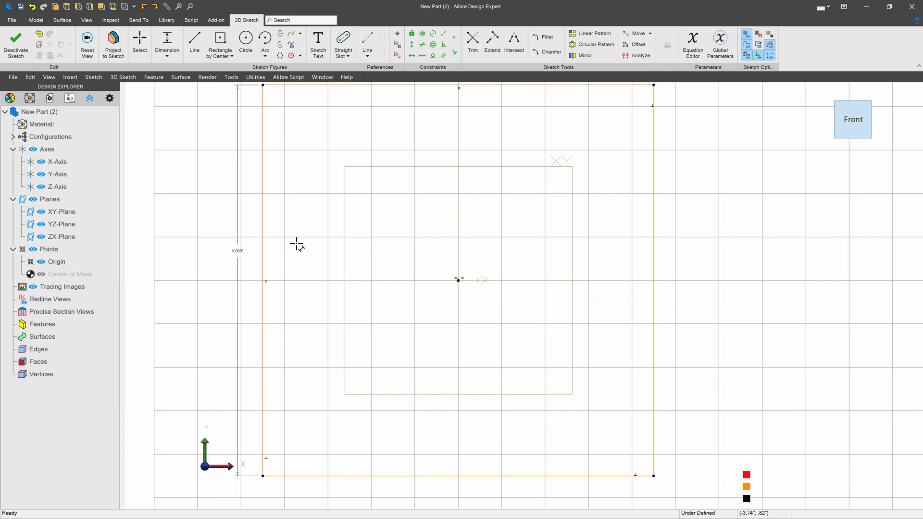
Apply a vertical constraint to the left side of the square and finish the sketch.
key(v)
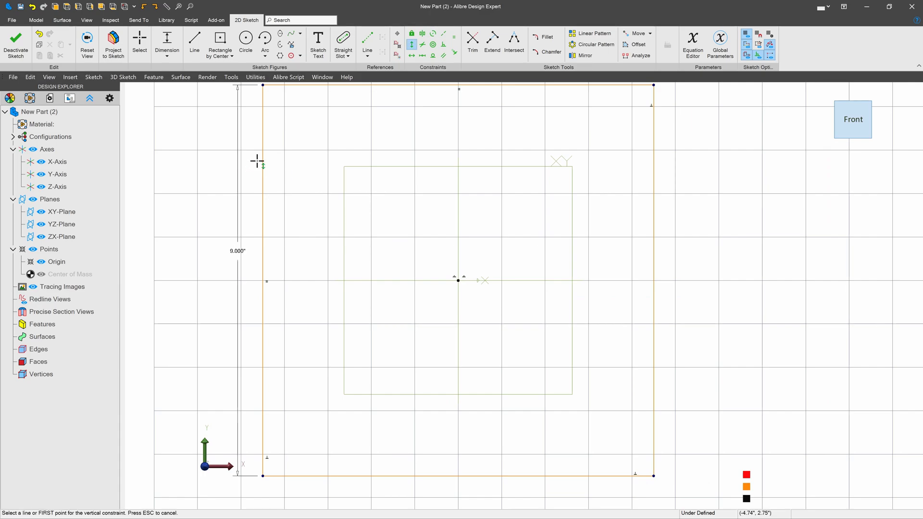
click(258, 161)
scroll(284, 212, down, 2)
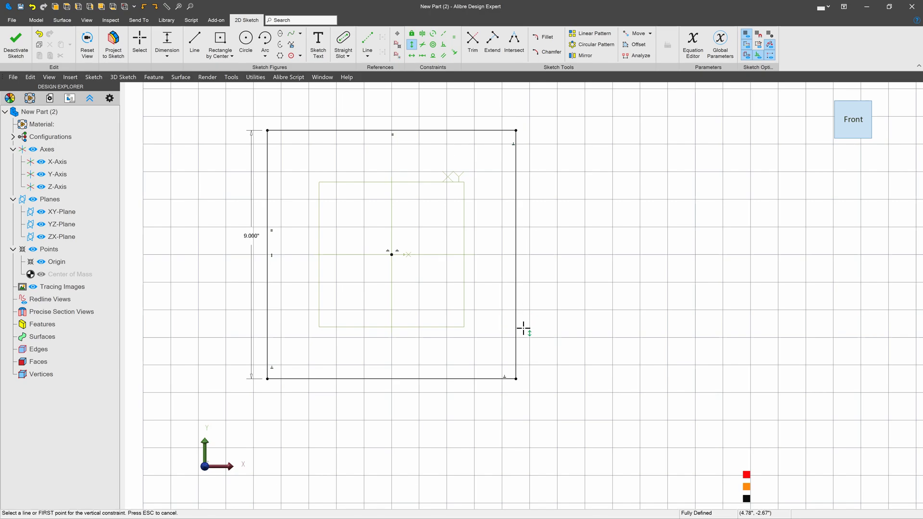
click(16, 42)
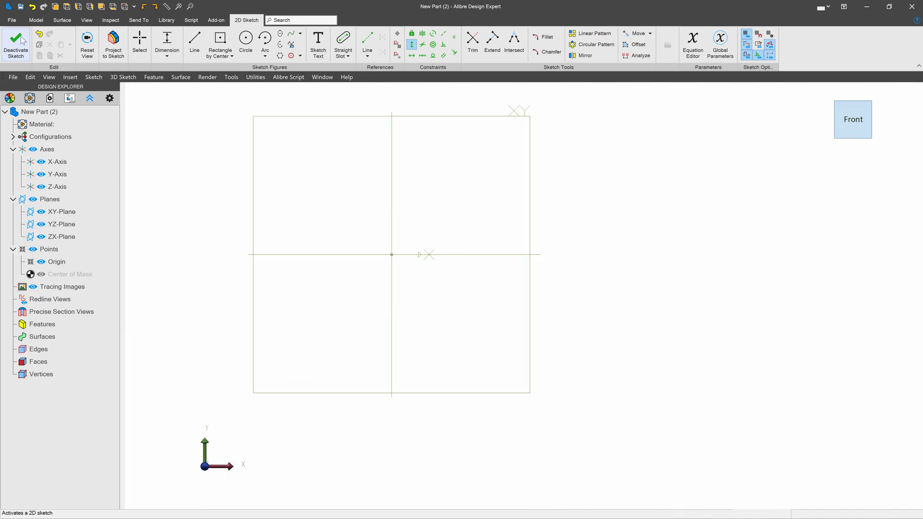
Extrude the square sketch as a boss to a depth of 2.5 inches.
click(85, 42)
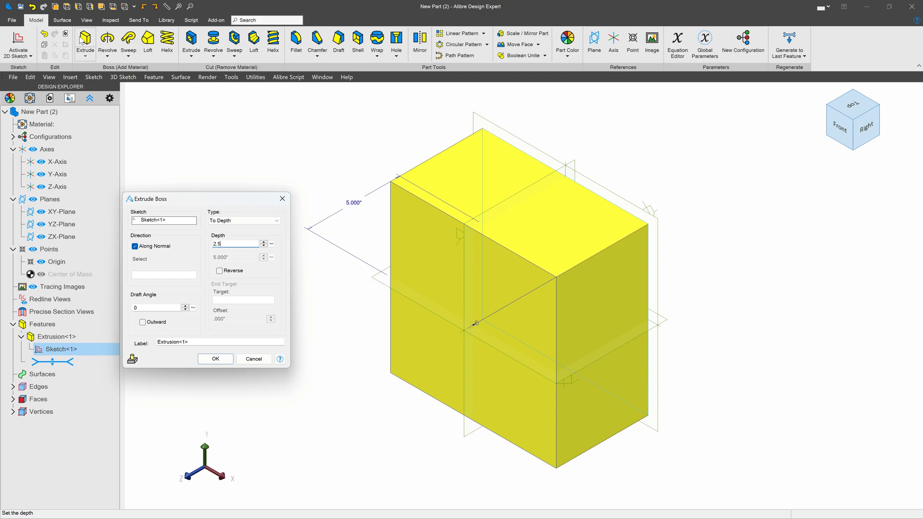
key(Return)
click(296, 186)
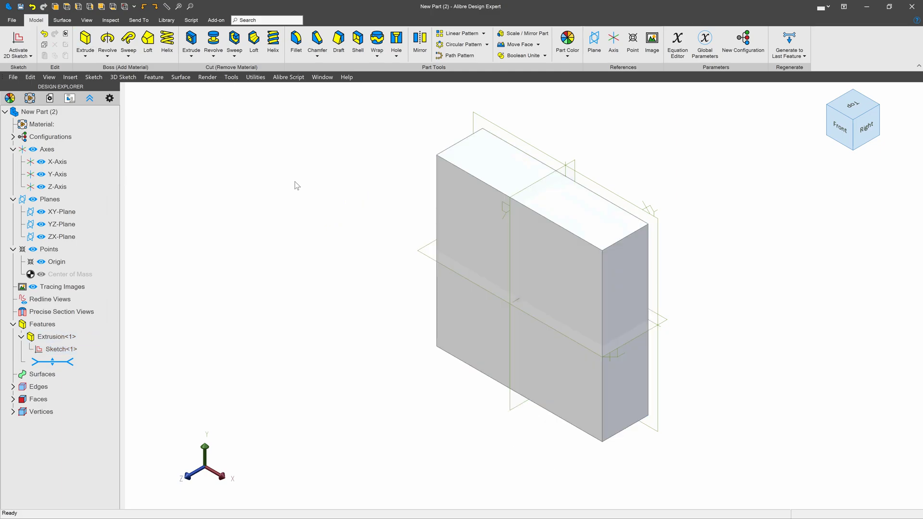
Start a Boolean subtract on the block and insert one copy of Blaster Toy Grip.AD_PRT as the tool.
click(546, 56)
click(532, 88)
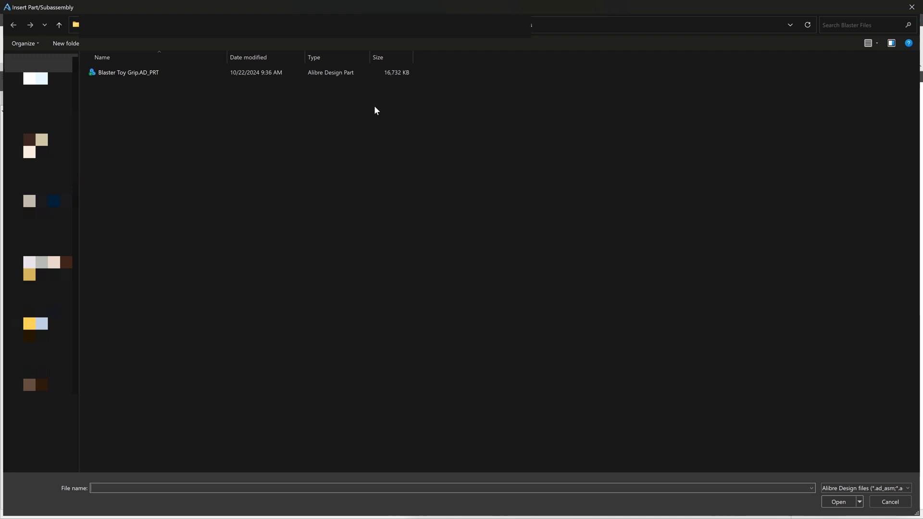
click(149, 73)
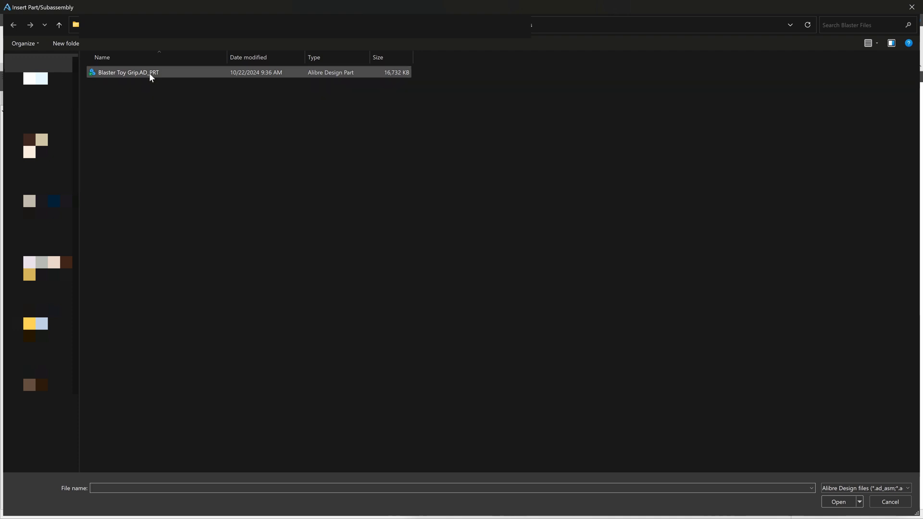
click(837, 503)
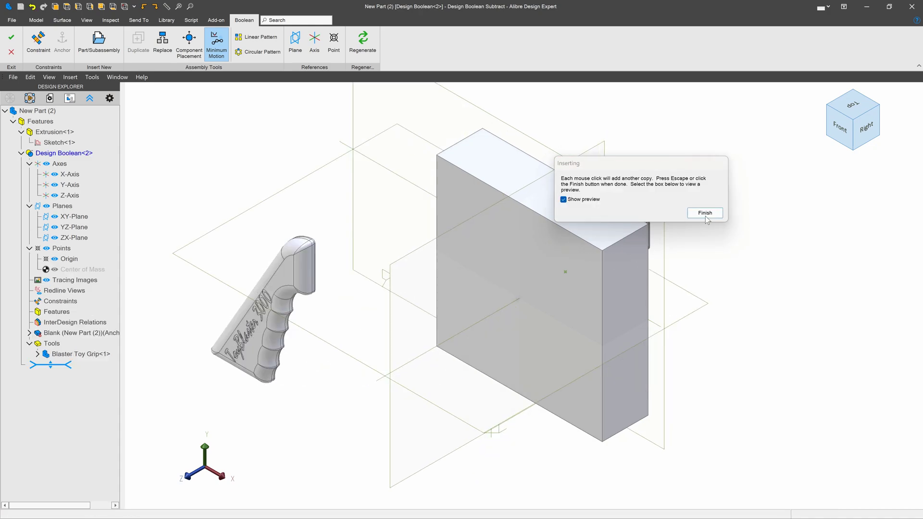
click(705, 216)
Constrain the grip's flat rim face coincident with the front face of the block.
scroll(253, 301, up, 3)
middle_drag(305, 269, 256, 253)
scroll(400, 211, up, 8)
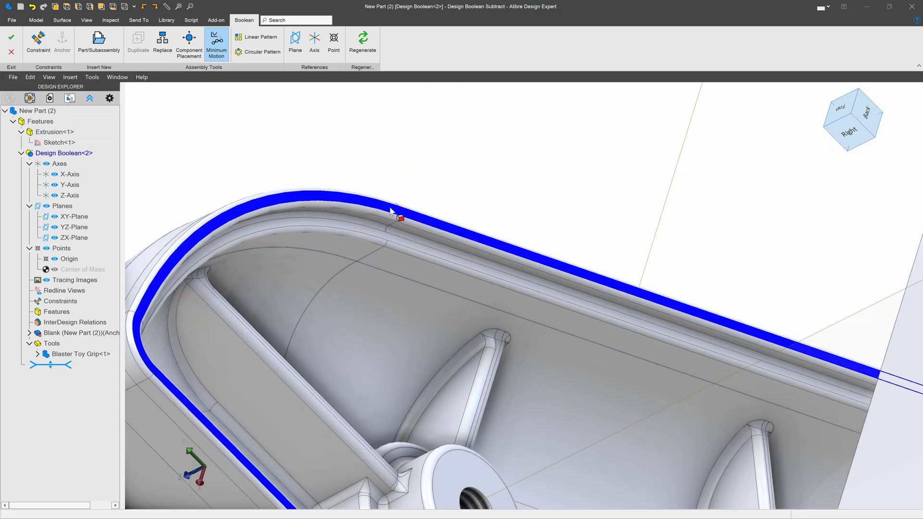
click(401, 211)
scroll(431, 203, down, 8)
middle_drag(439, 205, 408, 286)
click(772, 311)
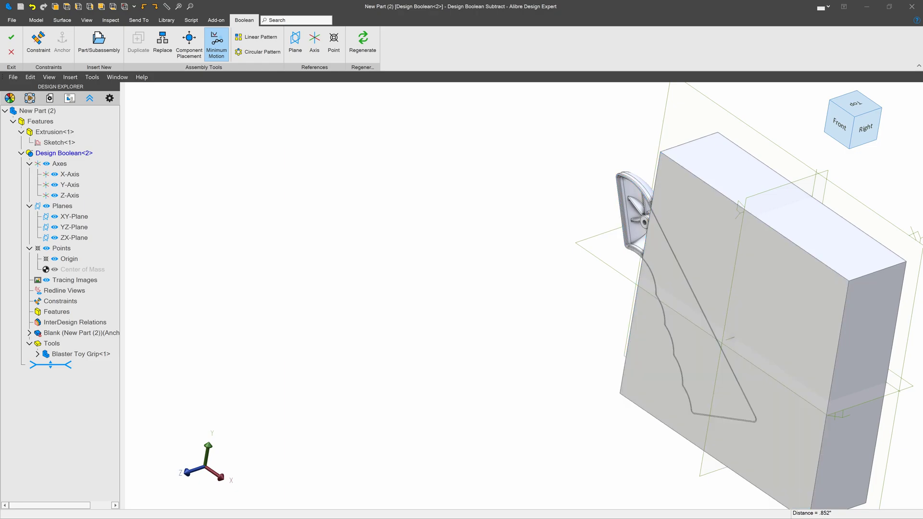
Add an angle constraint of 0 between the grip's straight bottom edge and the block's lower front edge.
scroll(590, 215, down, 3)
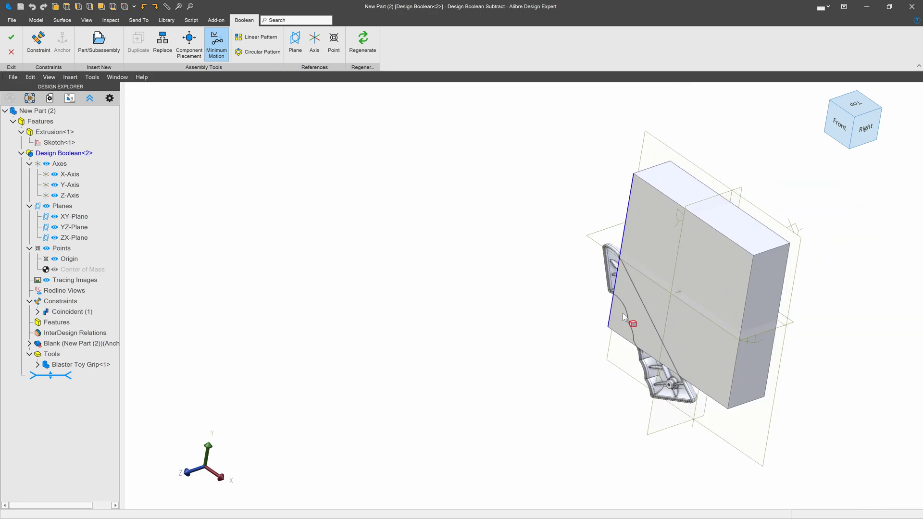
scroll(660, 425, up, 8)
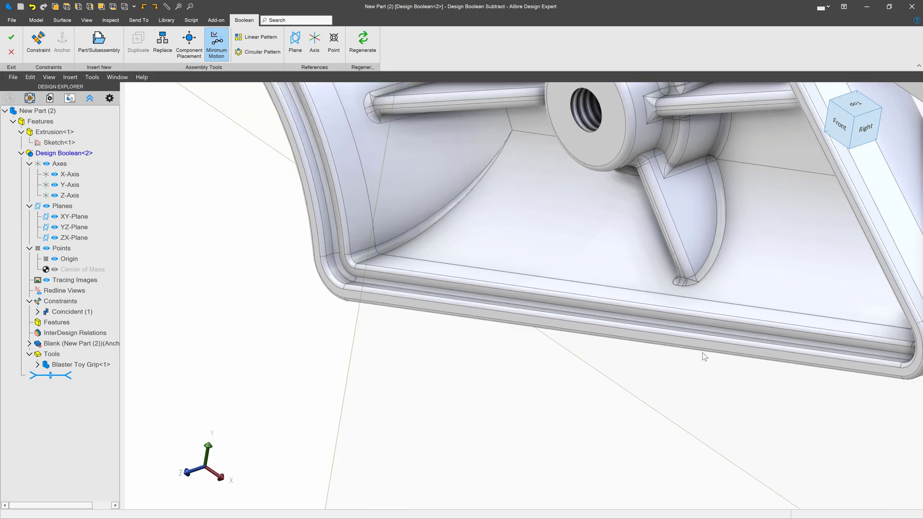
scroll(535, 391, down, 5)
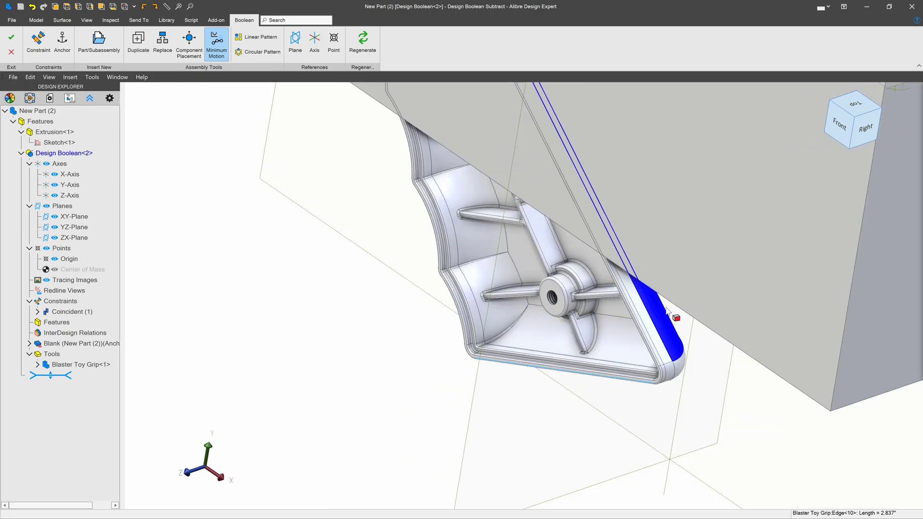
ctrl+shift+click(674, 305)
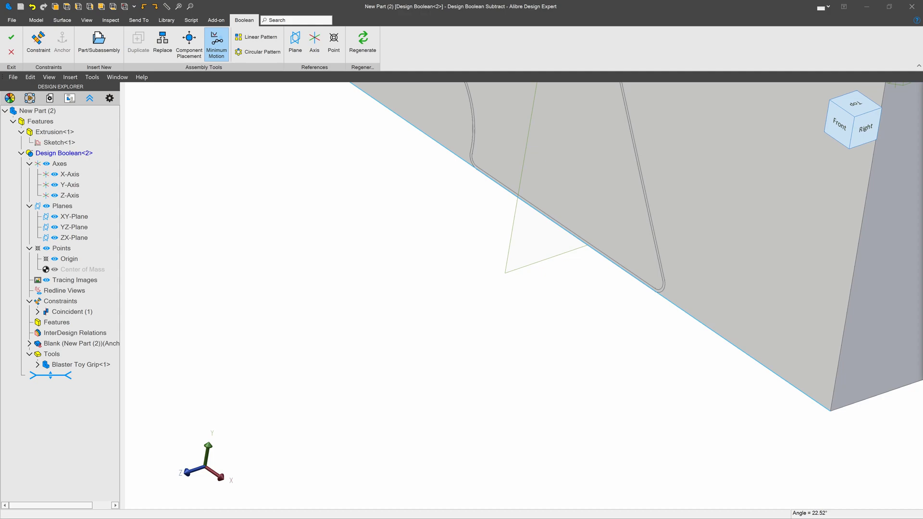
click(822, 302)
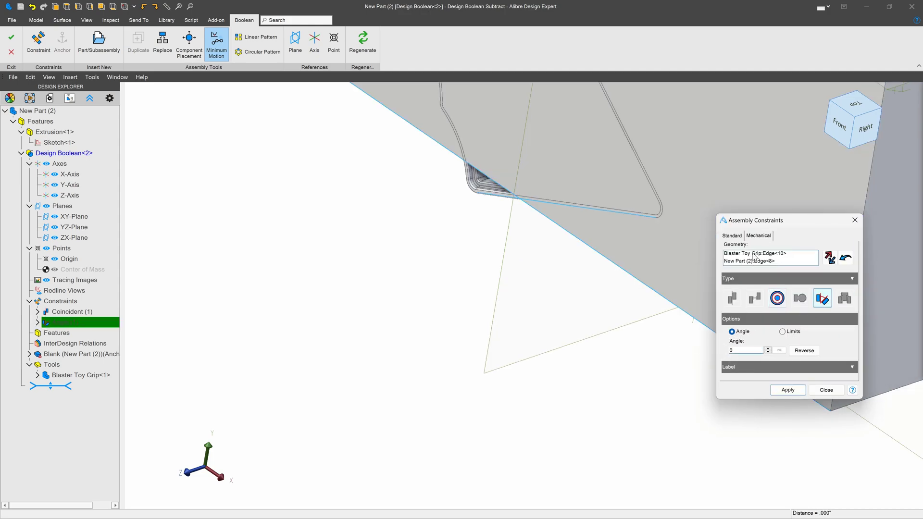
click(787, 390)
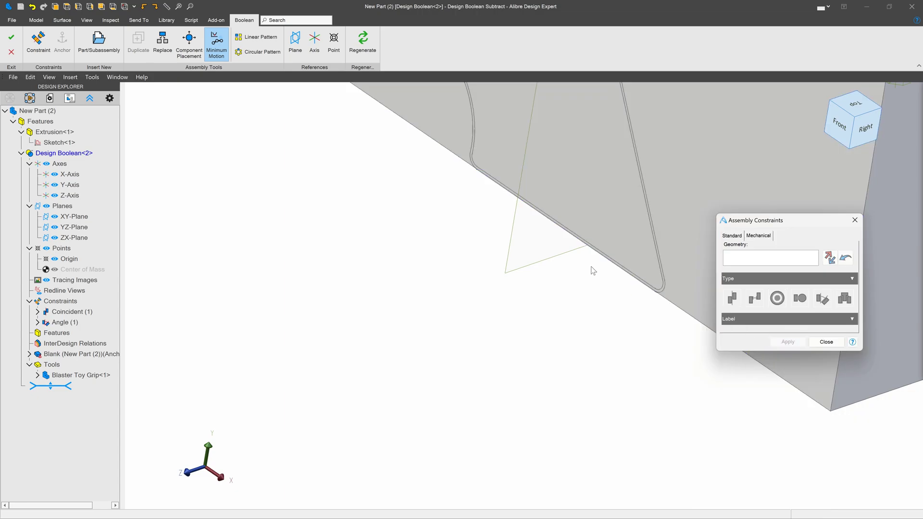
Shift the grip slightly down and toward the middle of the block's front face, and complete the Boolean subtract.
scroll(580, 246, down, 6)
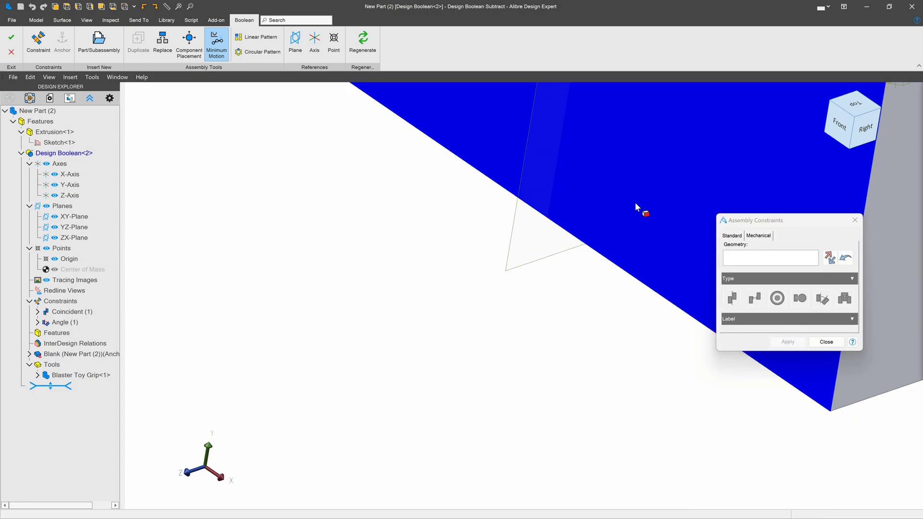
scroll(581, 305, down, 3)
middle_drag(589, 270, 600, 246)
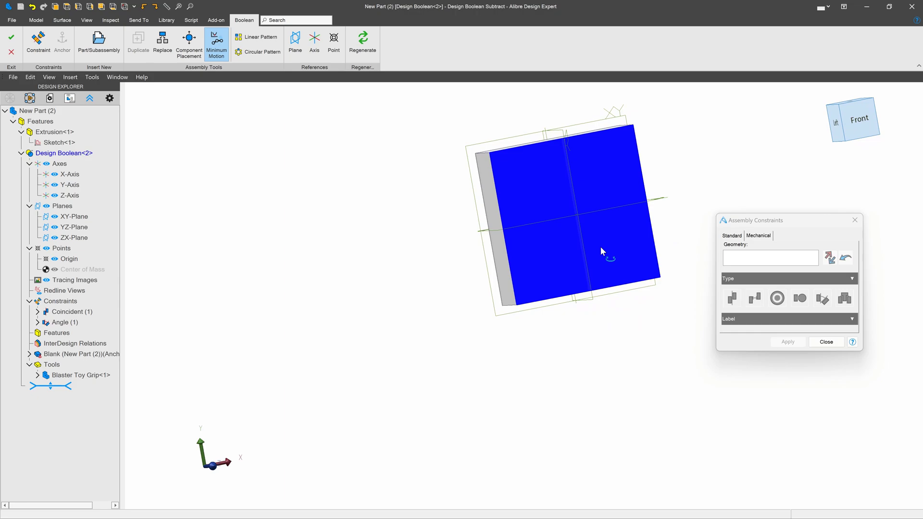
click(858, 121)
scroll(521, 249, up, 5)
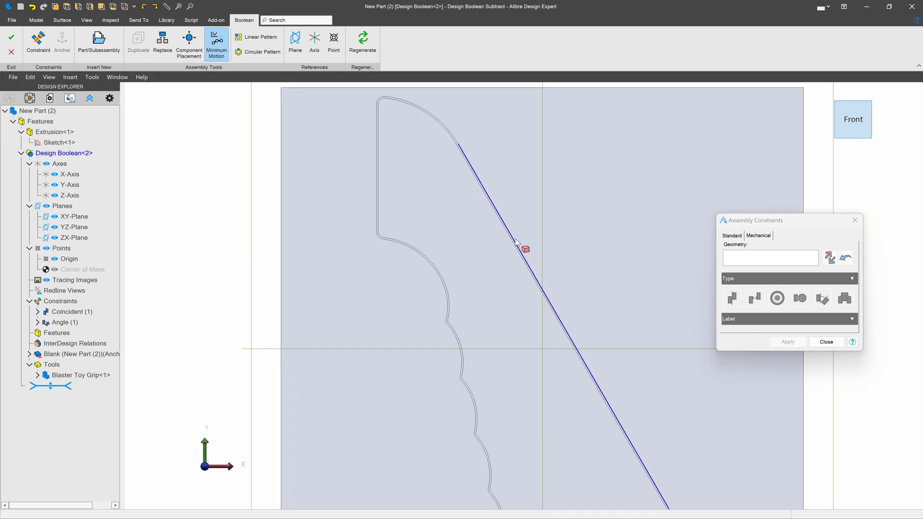
drag(514, 239, 526, 259)
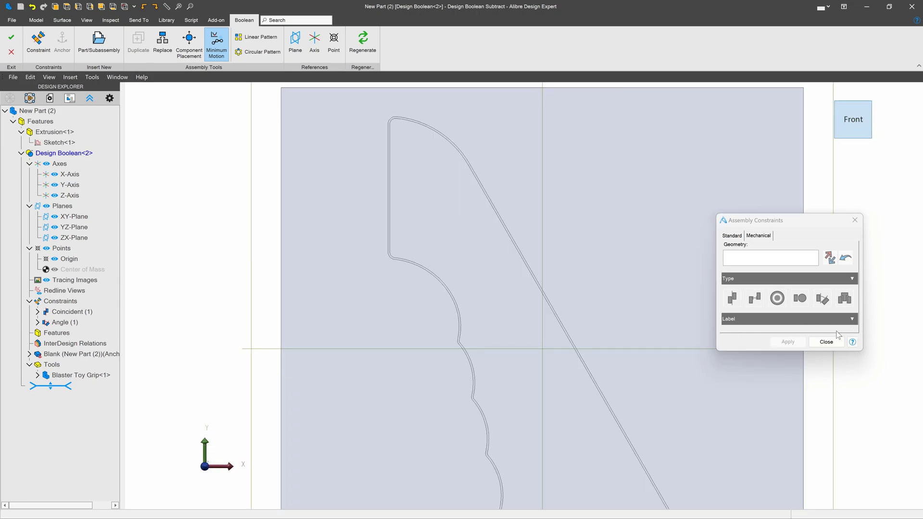
click(829, 338)
click(11, 37)
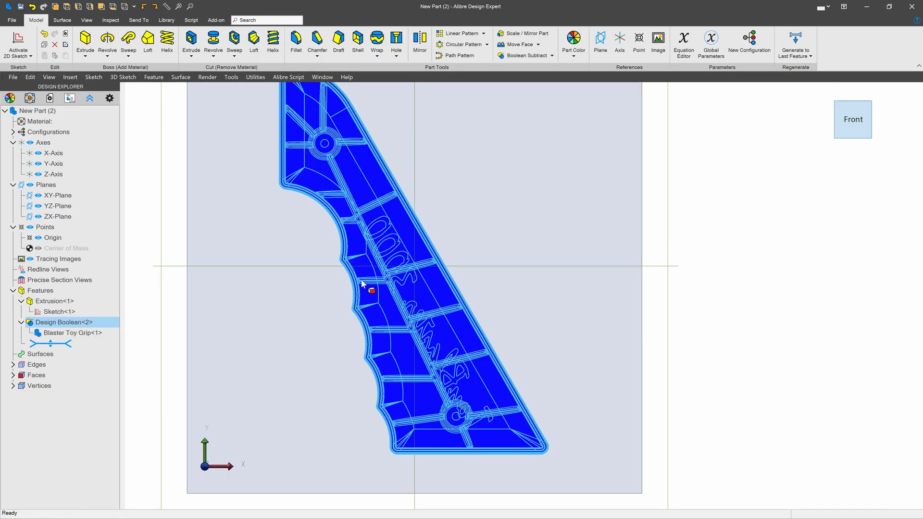
Remove the outer block piece with Remove Model Pieces, keeping only the grip-shaped core.
middle_drag(361, 279, 202, 234)
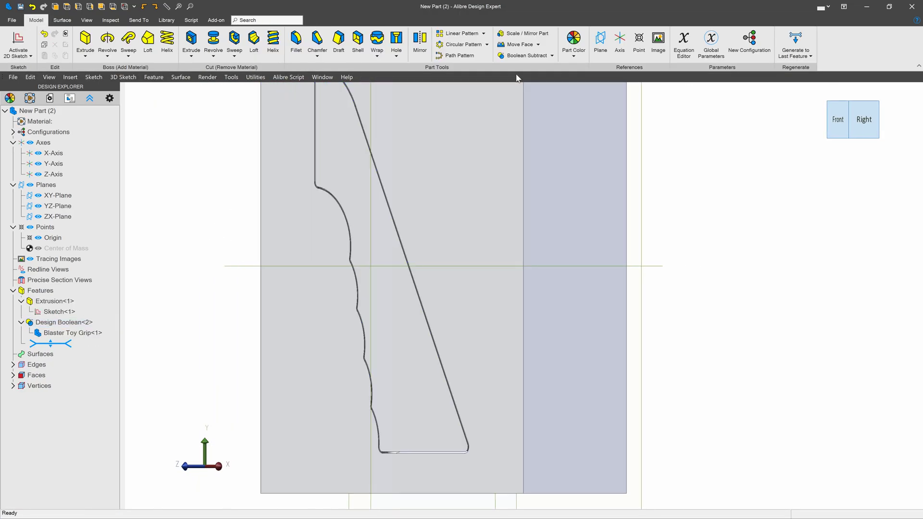
click(551, 56)
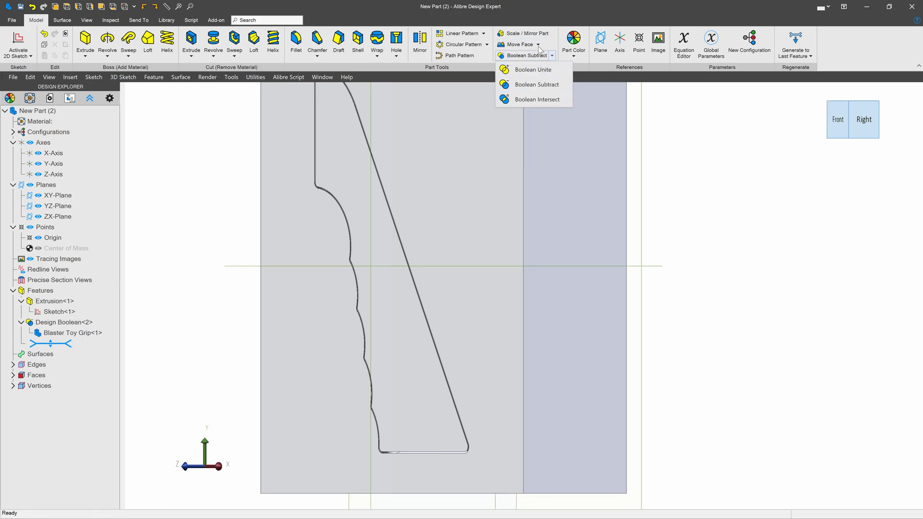
click(538, 44)
click(538, 45)
click(534, 85)
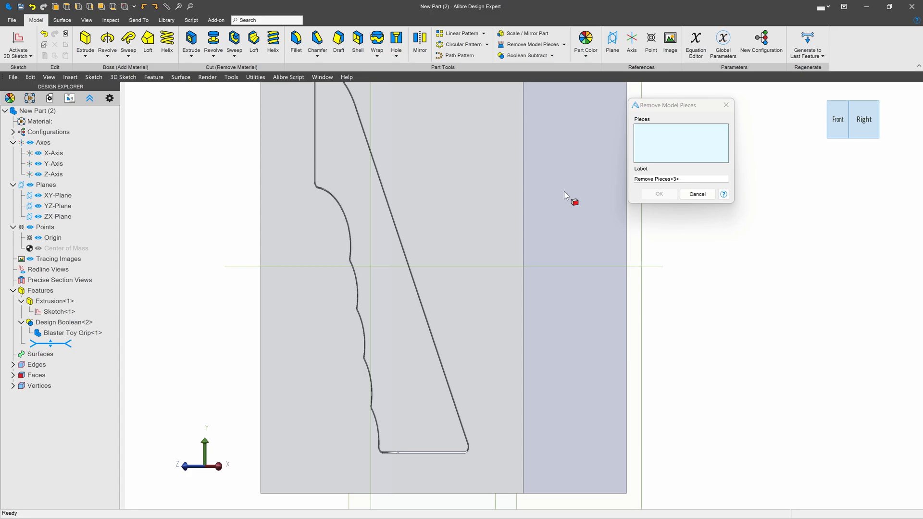
click(565, 194)
click(658, 194)
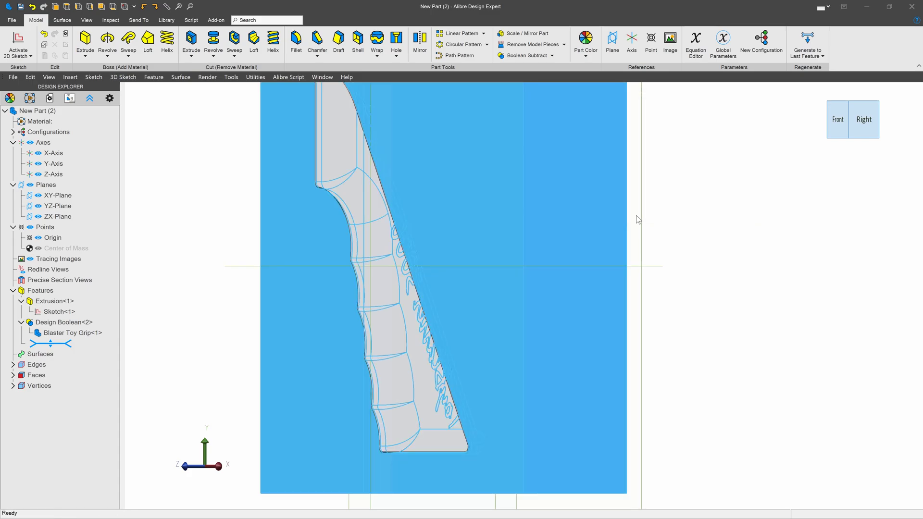
Edit the Remove Pieces feature to discard the inner grip-shaped piece instead of the outer block.
middle_drag(570, 223, 541, 234)
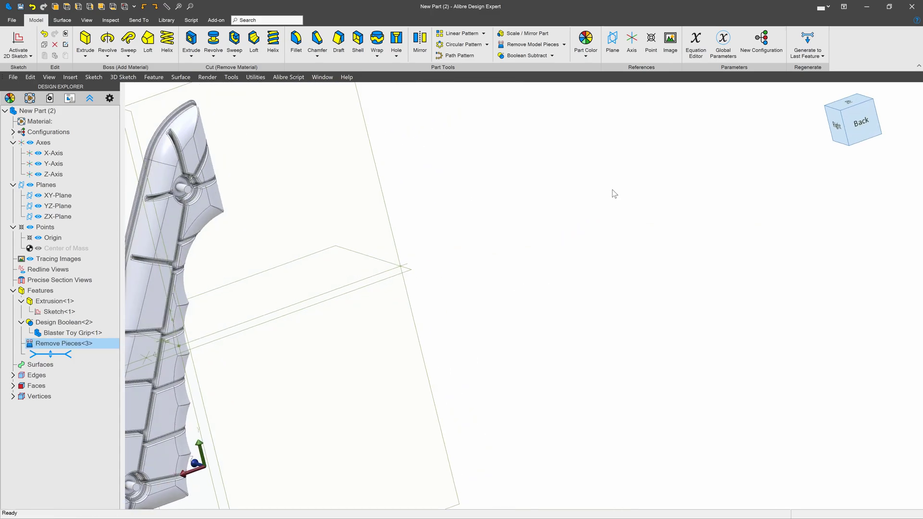
scroll(614, 193, down, 2)
scroll(303, 355, up, 3)
mouse_move(289, 371)
middle_down()
mouse_move(311, 370)
mouse_move(294, 374)
middle_up()
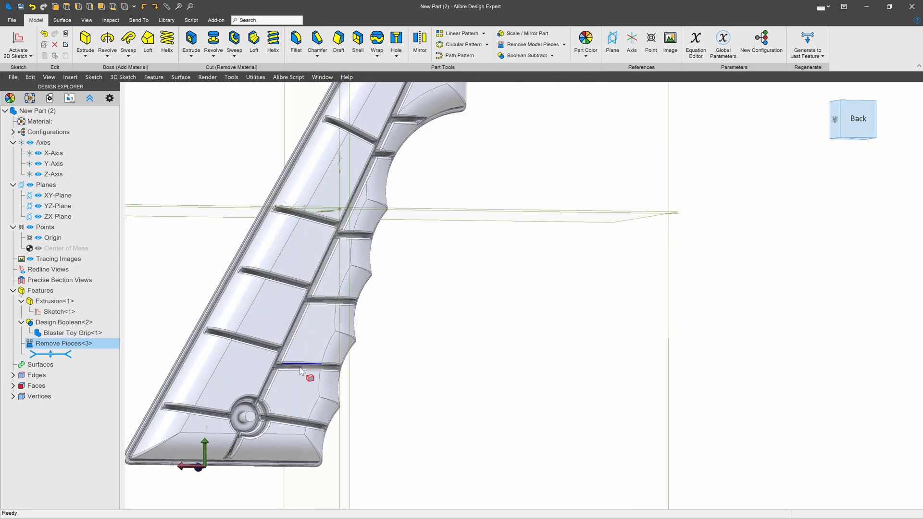
scroll(356, 359, down, 3)
middle_drag(335, 271, 368, 266)
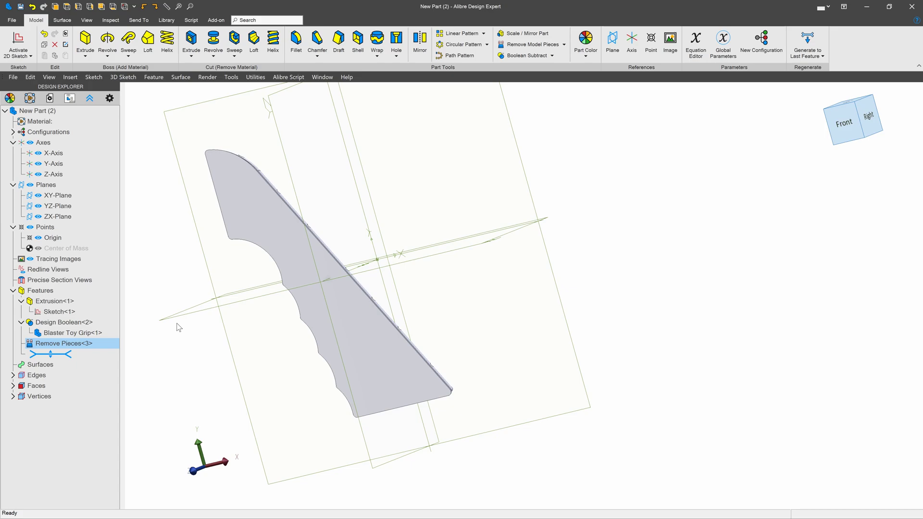
right_click(106, 342)
click(105, 350)
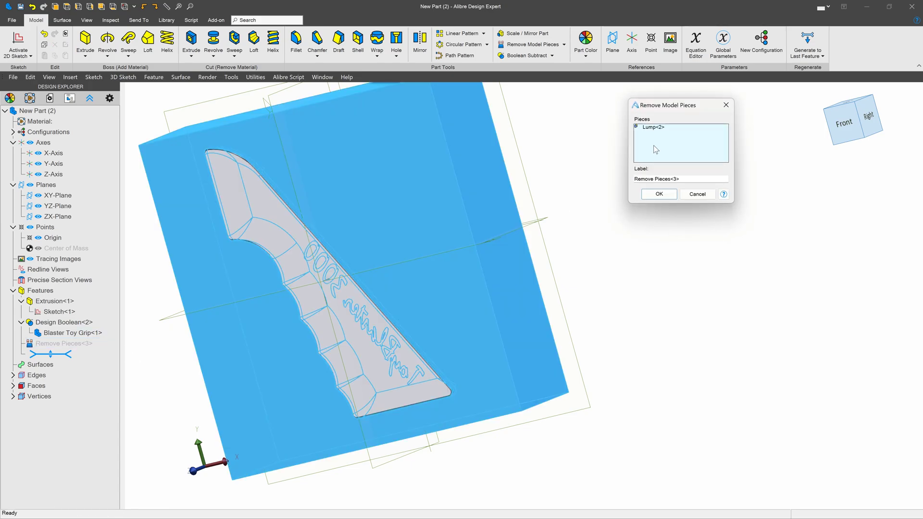
right_click(654, 145)
click(698, 164)
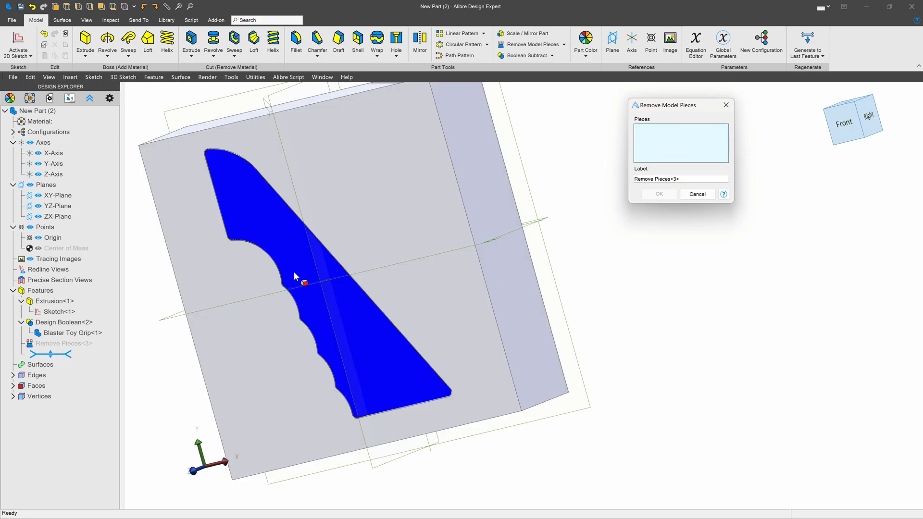
click(312, 265)
click(659, 194)
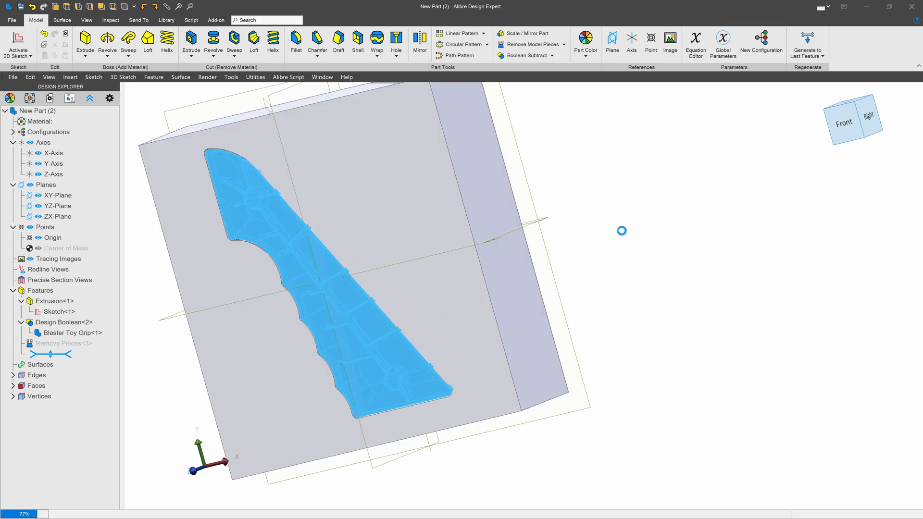
Examine the grip cavity in the mould block, including its finger grooves and lettering.
middle_drag(214, 326, 374, 295)
mouse_move(457, 273)
middle_down()
mouse_move(472, 278)
mouse_move(450, 281)
mouse_move(460, 279)
middle_up()
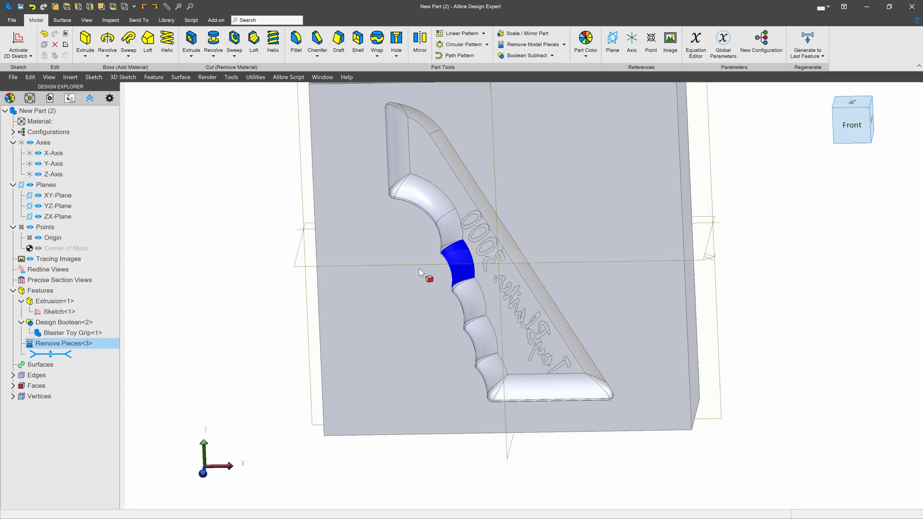
scroll(419, 272, down, 3)
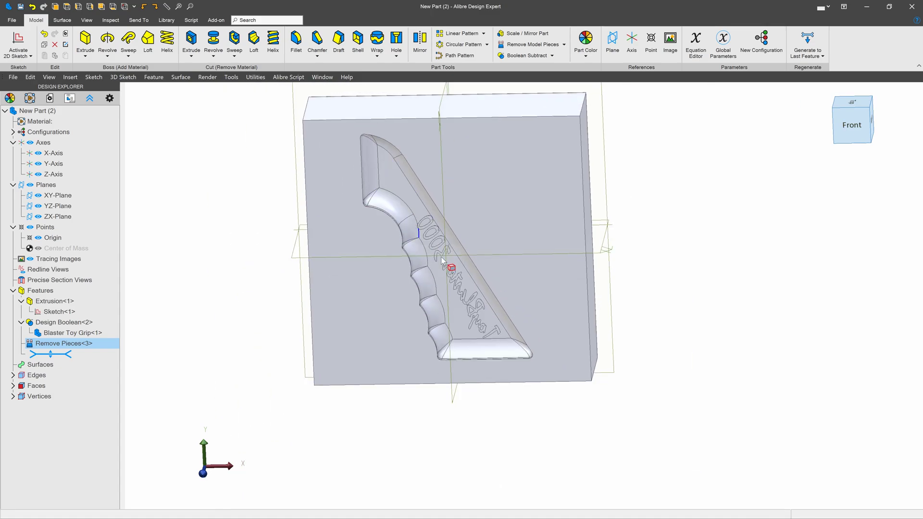
scroll(470, 338, up, 3)
scroll(452, 338, down, 3)
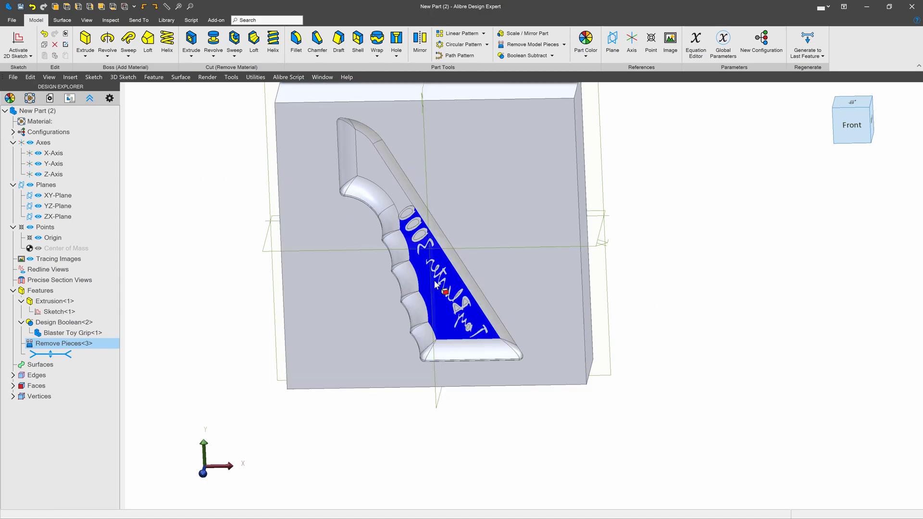
mouse_move(331, 290)
middle_down()
mouse_move(349, 284)
mouse_move(329, 286)
mouse_move(330, 275)
mouse_move(335, 280)
middle_up()
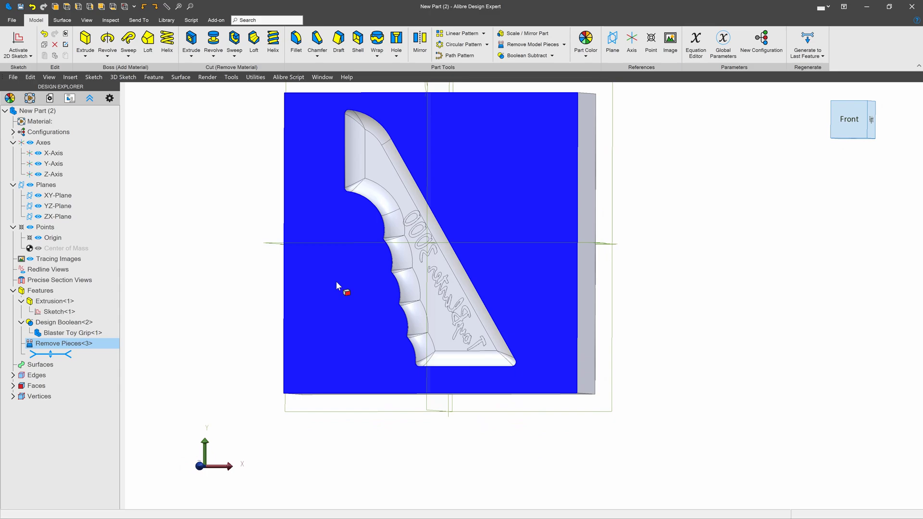
shift+middle_drag(337, 286, 364, 334)
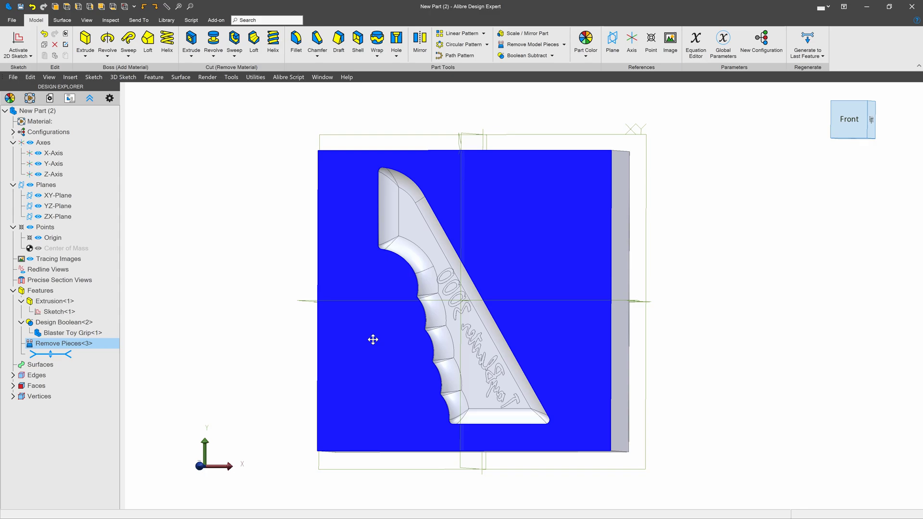
middle_drag(373, 339, 400, 343)
click(801, 212)
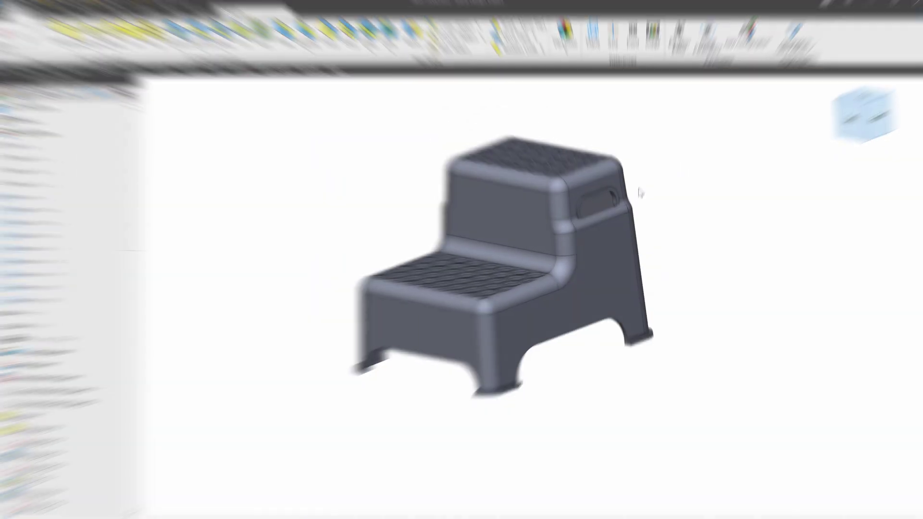
In the Stool Production part, examine the ribbed underside, the outer form and the side handle recess.
click(556, 339)
middle_drag(589, 299, 595, 269)
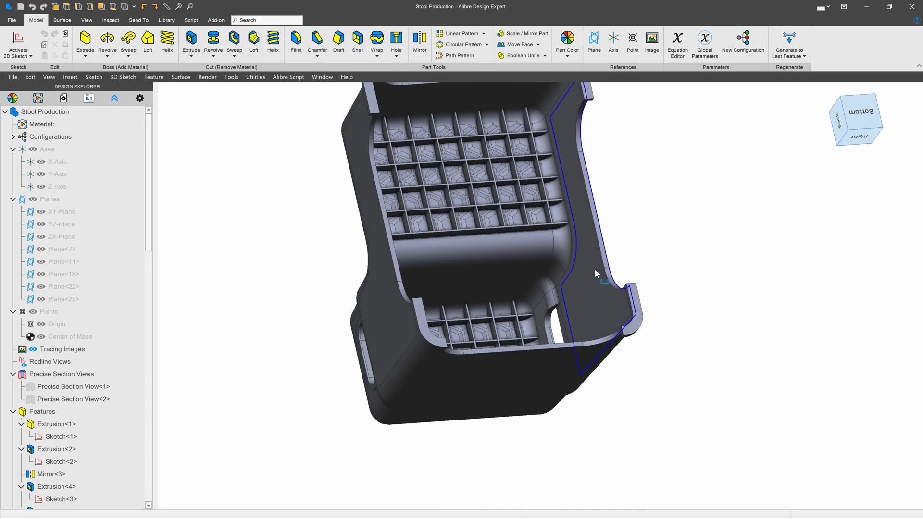
click(858, 115)
scroll(539, 212, up, 5)
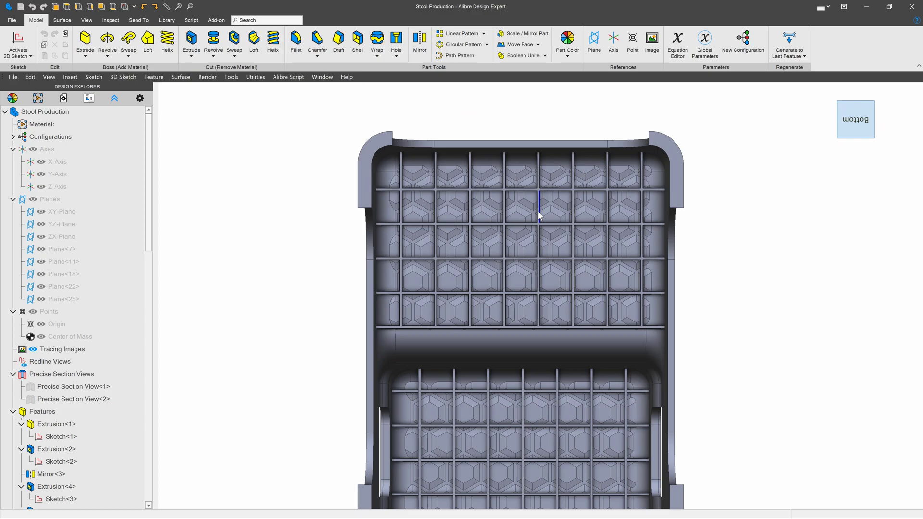
scroll(529, 186, down, 5)
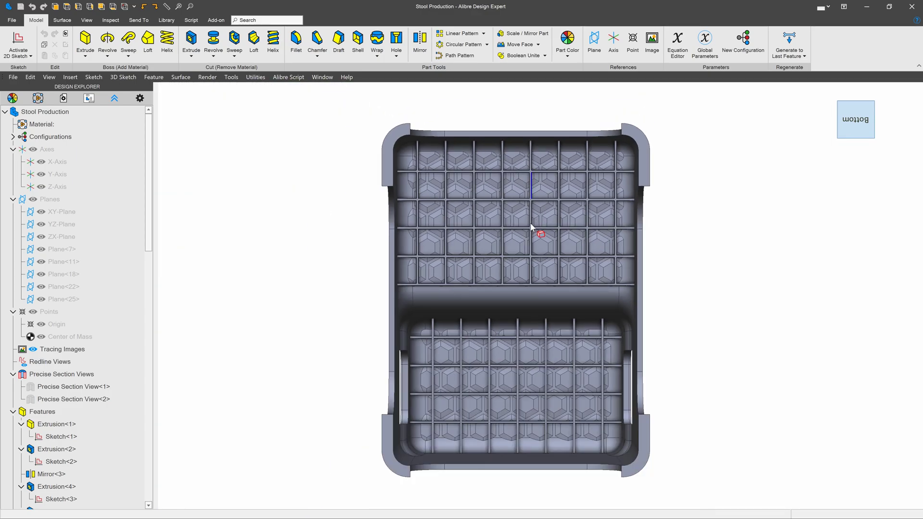
click(855, 104)
click(853, 105)
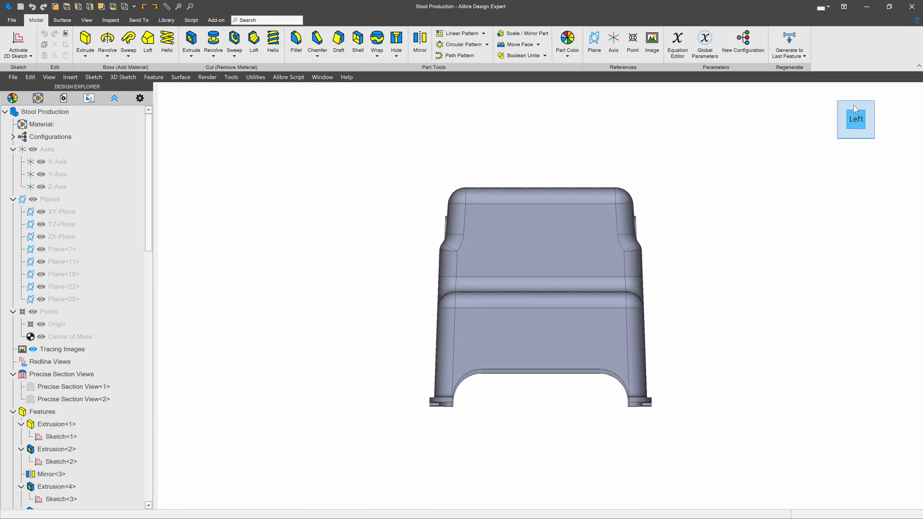
middle_drag(657, 279, 647, 287)
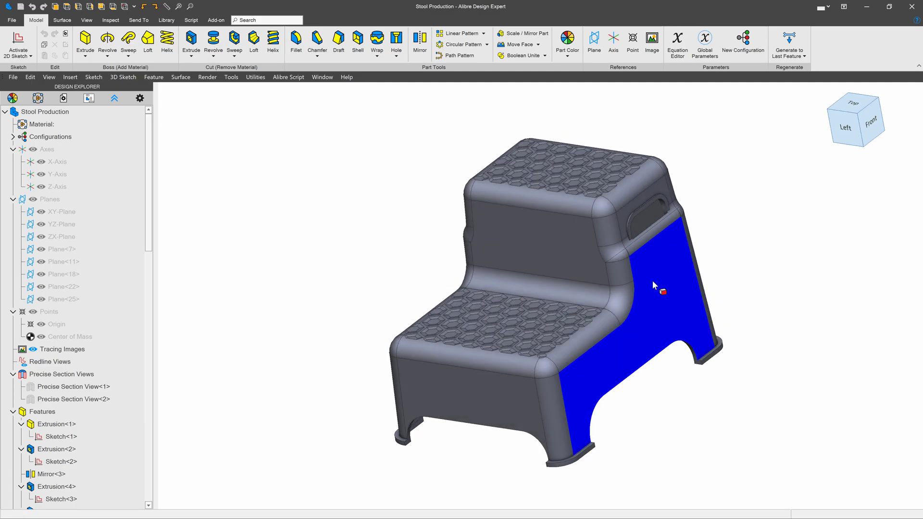
scroll(662, 222, up, 5)
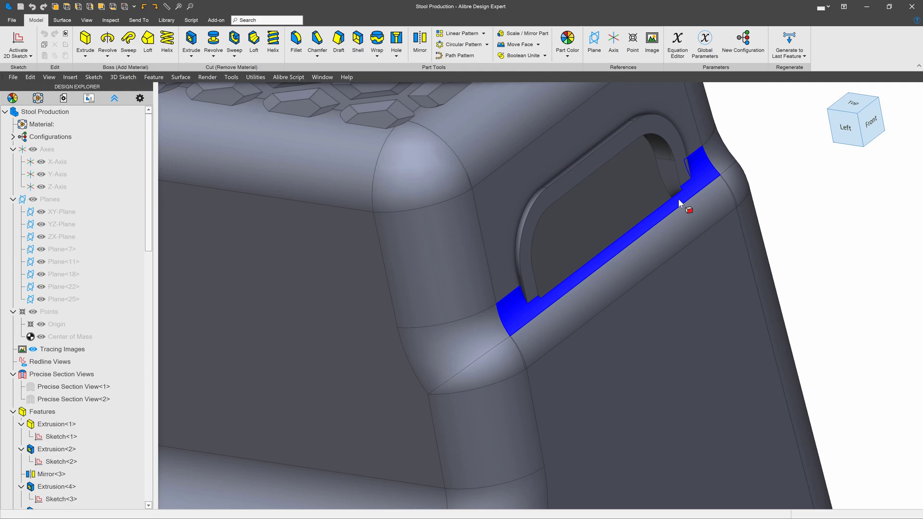
scroll(533, 204, down, 6)
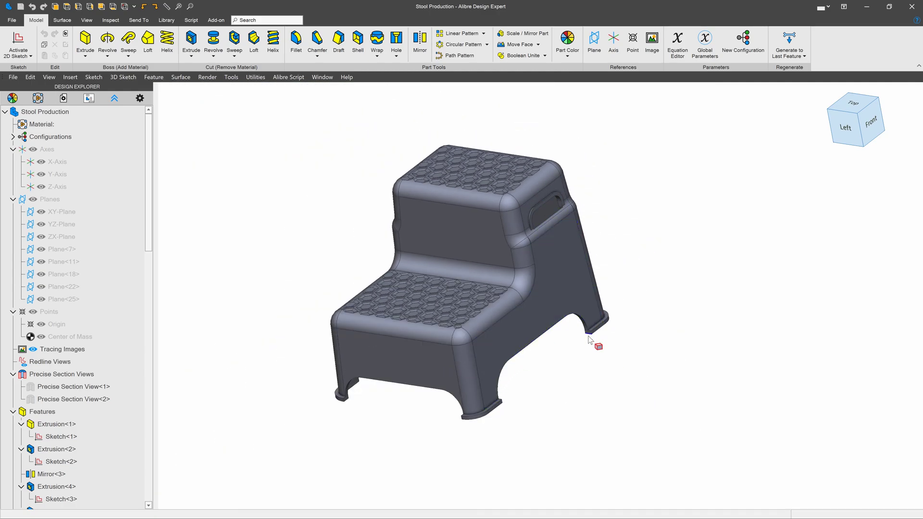
Examine the bottom faces of the stool's feet and the open underside from below.
middle_drag(515, 399, 494, 373)
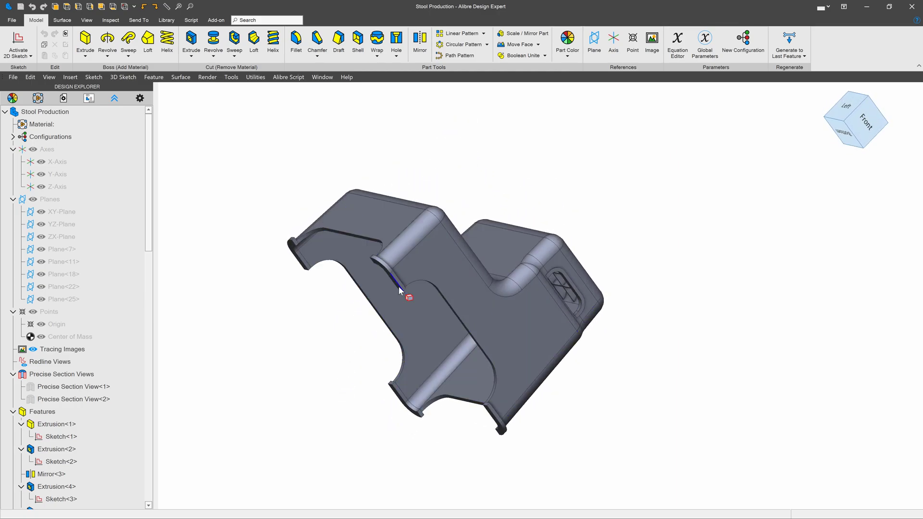
scroll(384, 270, up, 4)
scroll(384, 269, up, 2)
click(412, 305)
scroll(415, 301, down, 3)
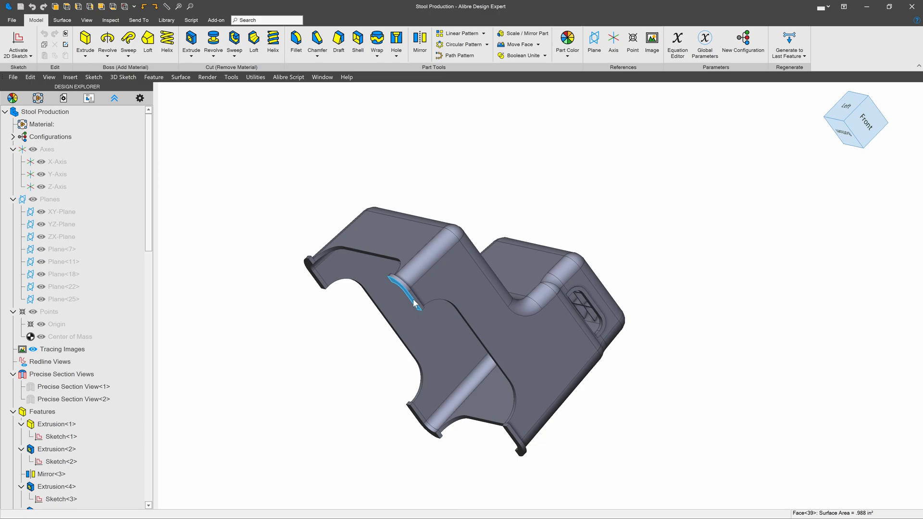
scroll(648, 212, down, 3)
scroll(658, 257, up, 4)
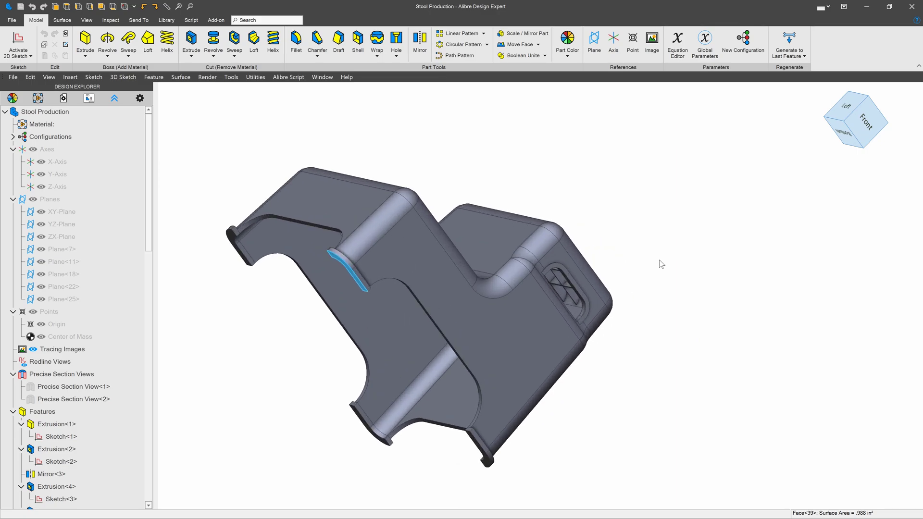
scroll(679, 270, down, 2)
click(533, 190)
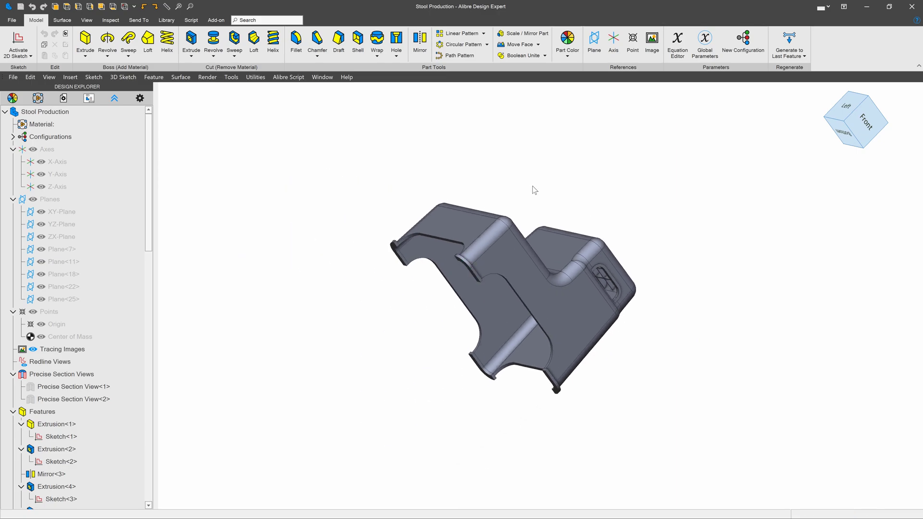
Create a new part file.
click(12, 20)
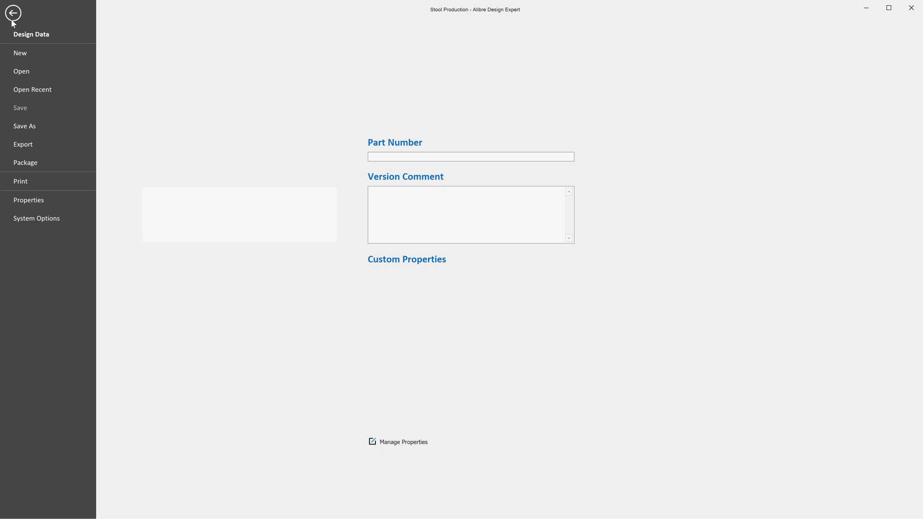
click(21, 53)
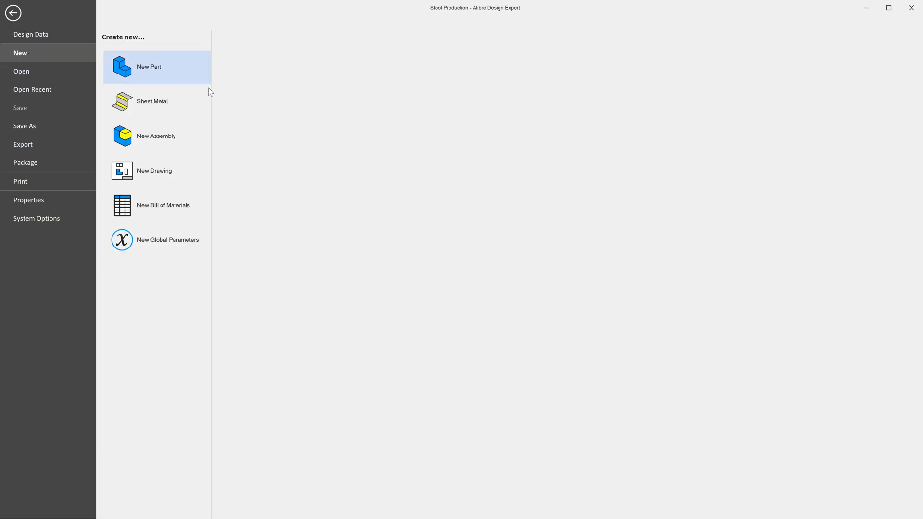
key(Escape)
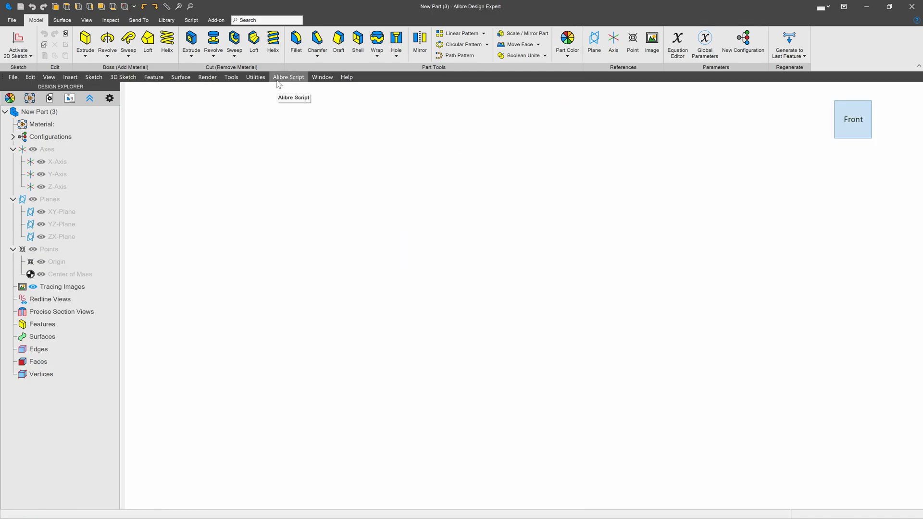
Start a sketch on the XY-Plane and draw a centre rectangle from the origin.
click(81, 45)
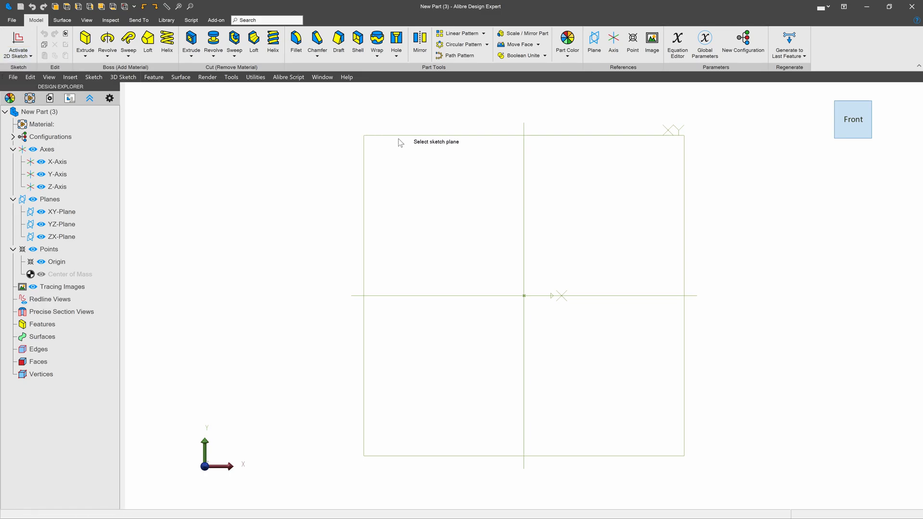
click(411, 139)
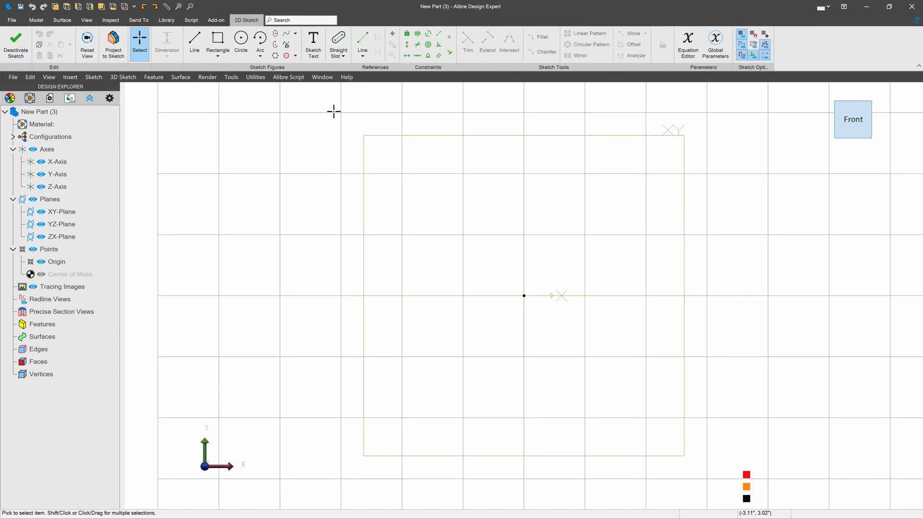
click(218, 55)
click(236, 84)
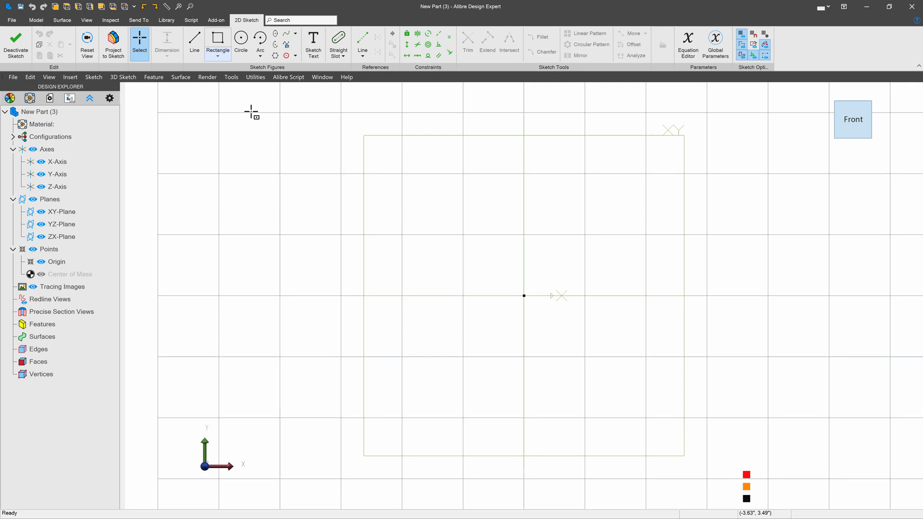
click(524, 295)
click(632, 209)
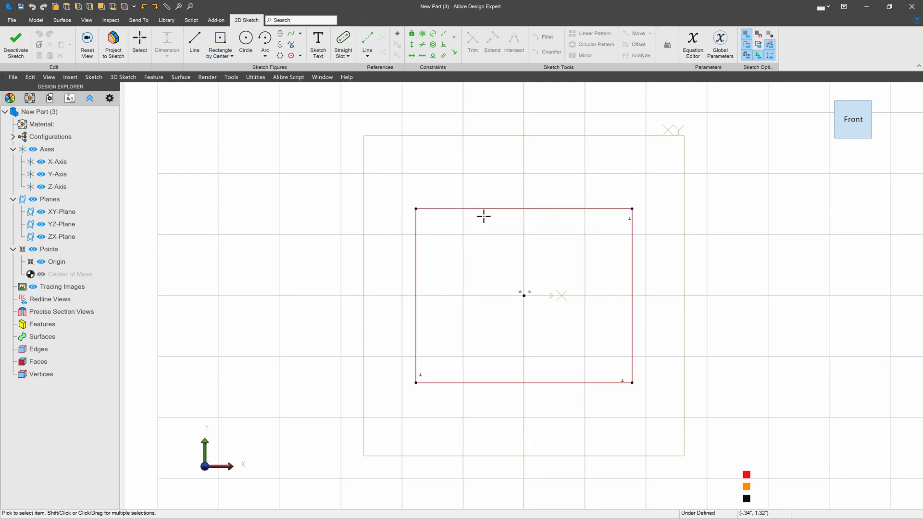
Dimension the rectangle's upper edge to 15 inches.
key(d)
click(443, 209)
click(466, 167)
text(1)
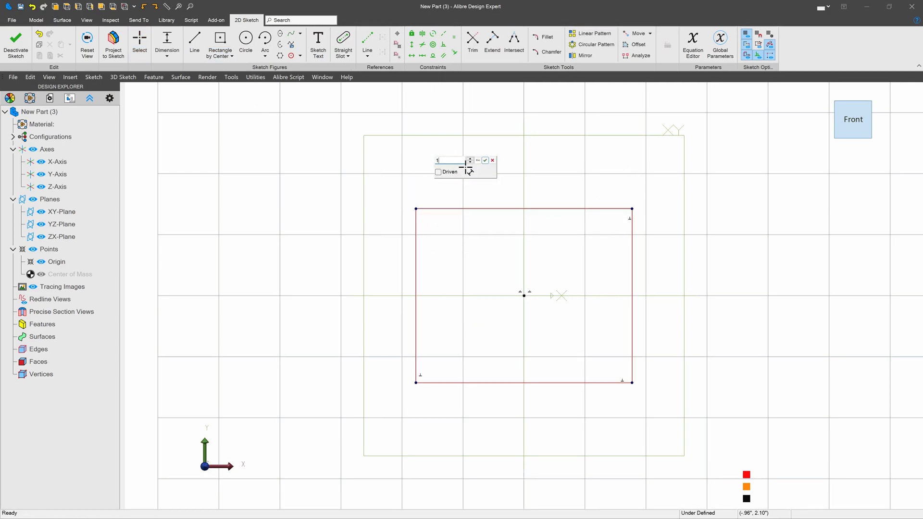
text(5)
key(Return)
scroll(417, 289, down, 6)
key(Escape)
Constrain two adjacent rectangle sides to equal length and make the upper edge horizontal.
key(e)
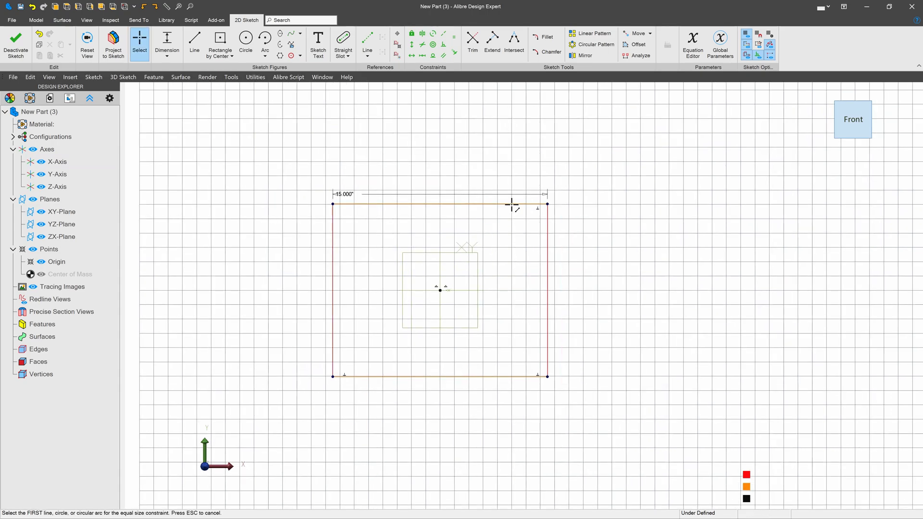
click(512, 205)
click(547, 239)
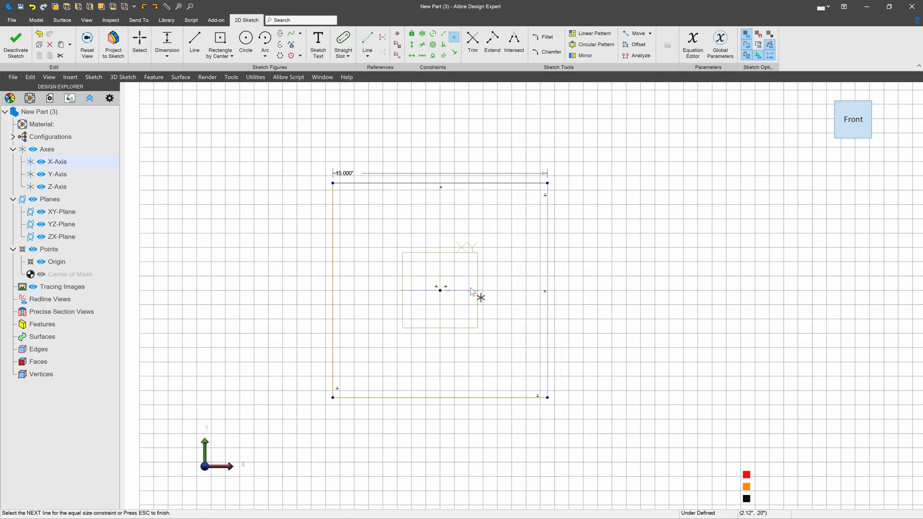
click(380, 184)
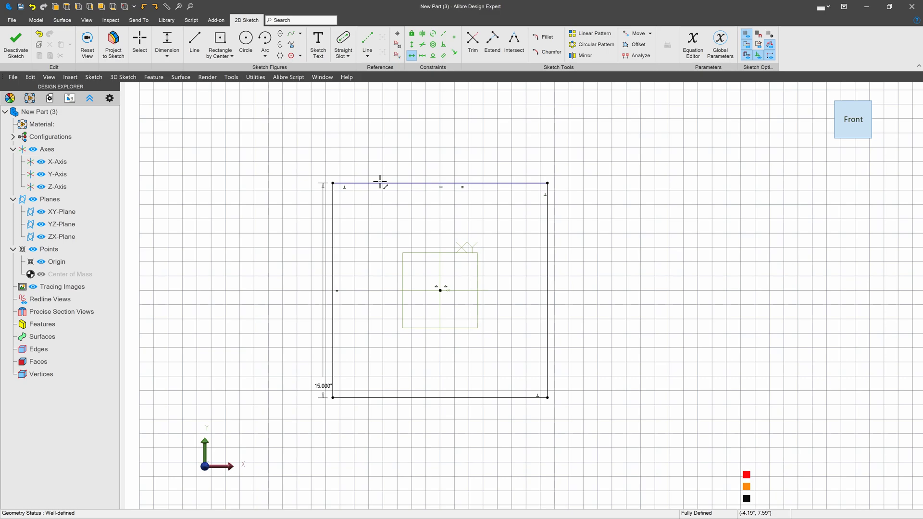
click(380, 182)
click(460, 278)
key(Escape)
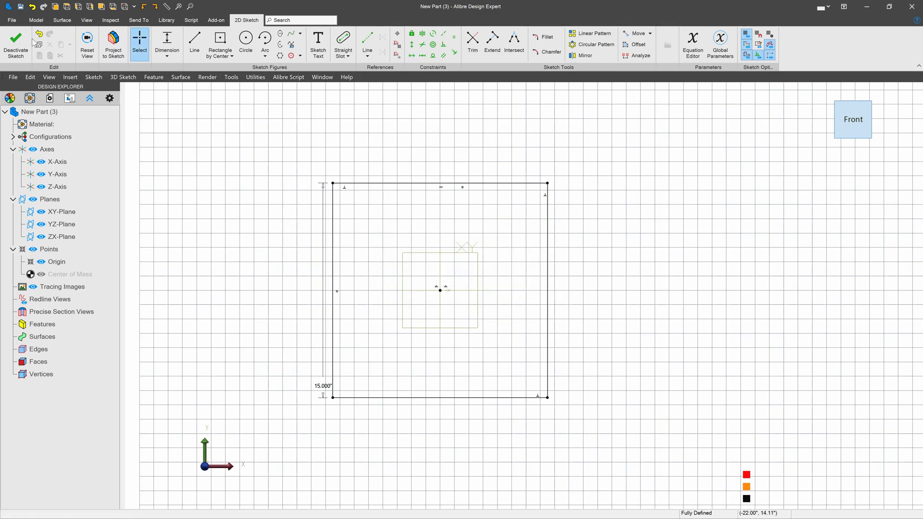
Exit the sketch and extrude the square as a boss using Mid Plane with a depth of 15 inches.
click(16, 41)
click(85, 41)
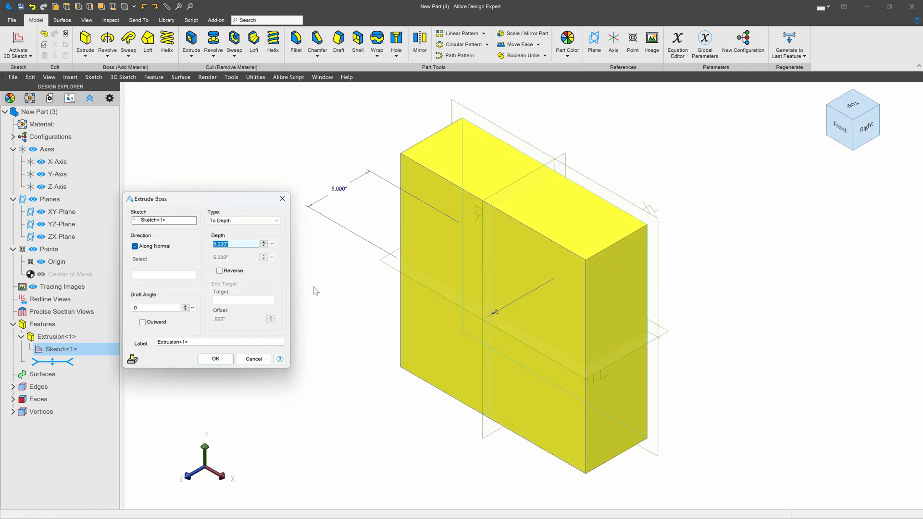
click(258, 220)
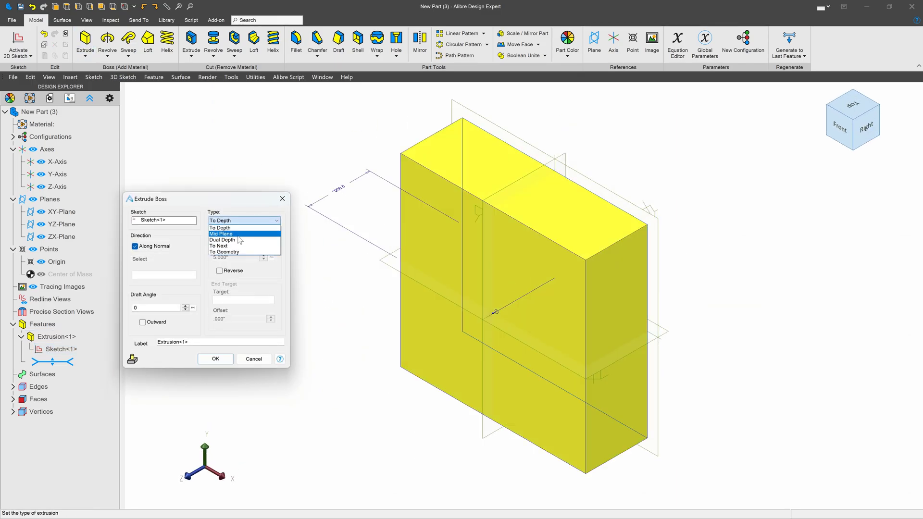
click(232, 232)
text(15)
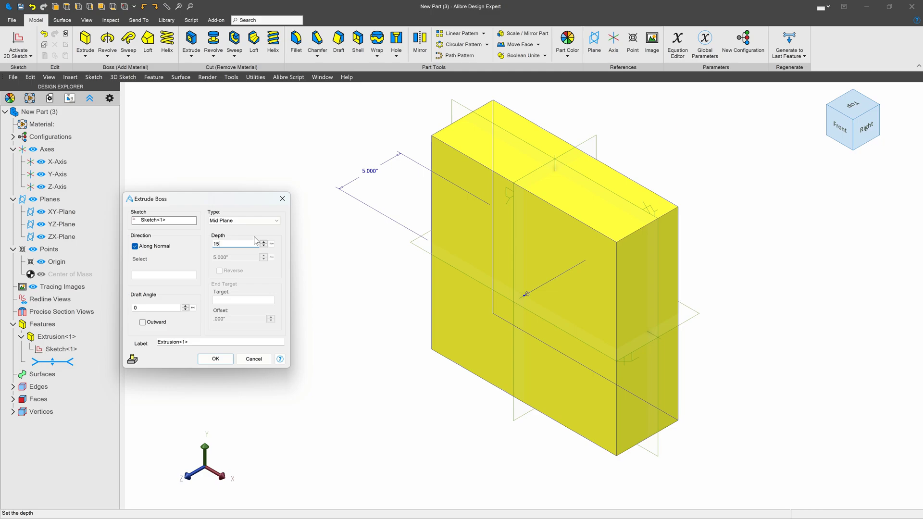
key(Return)
click(245, 210)
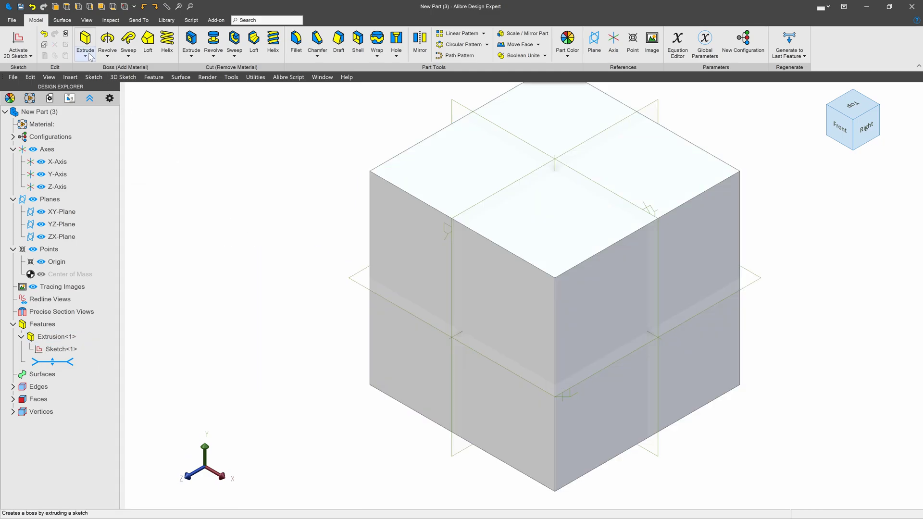
Start a Boolean Subtract, insert one Stool Production part as the tool and move it to one side of the block.
click(545, 55)
click(541, 85)
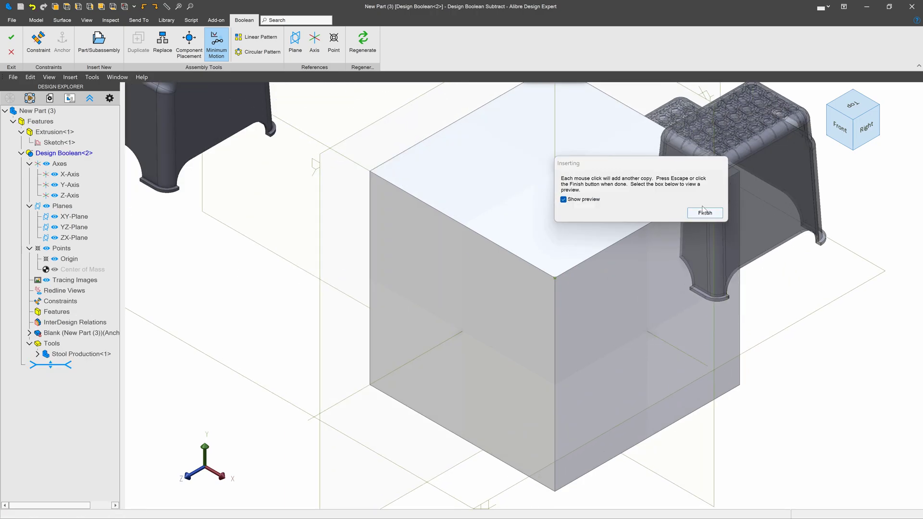
click(705, 212)
scroll(497, 225, down, 3)
drag(383, 185, 413, 273)
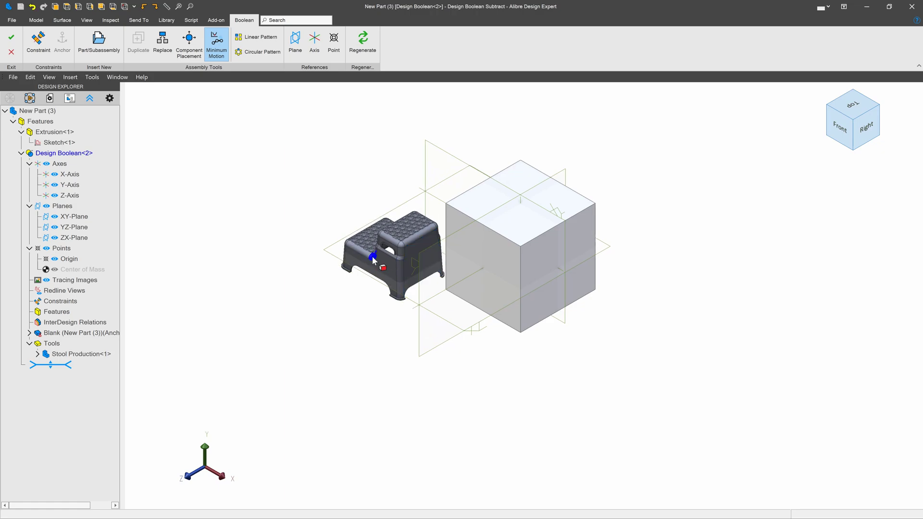
Add a coincident constraint between the bottom face of a stool foot and the bottom face of the block.
scroll(374, 273, up, 4)
middle_drag(375, 274, 408, 234)
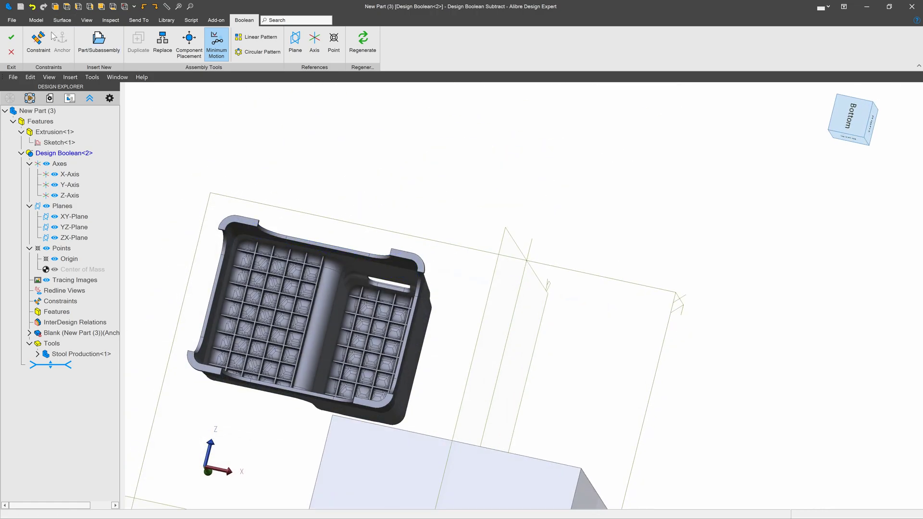
click(40, 44)
scroll(403, 250, up, 4)
click(431, 275)
scroll(396, 177, down, 5)
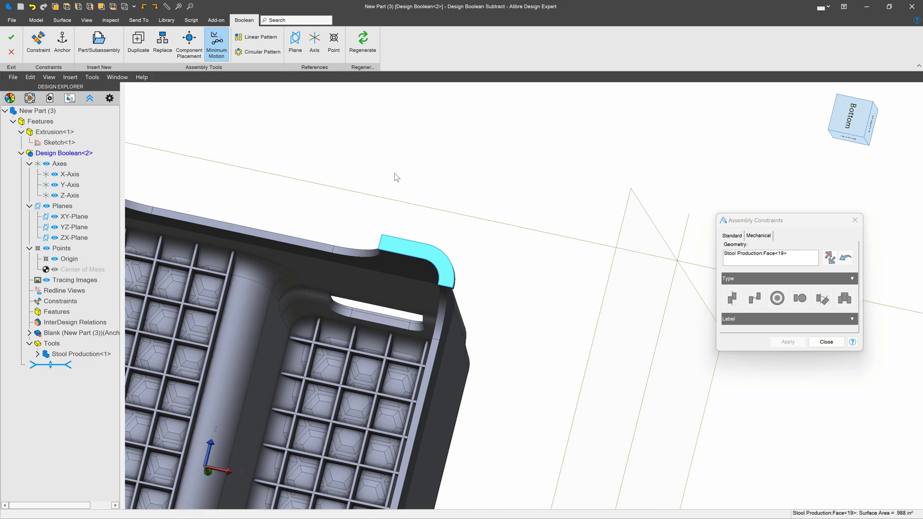
click(392, 338)
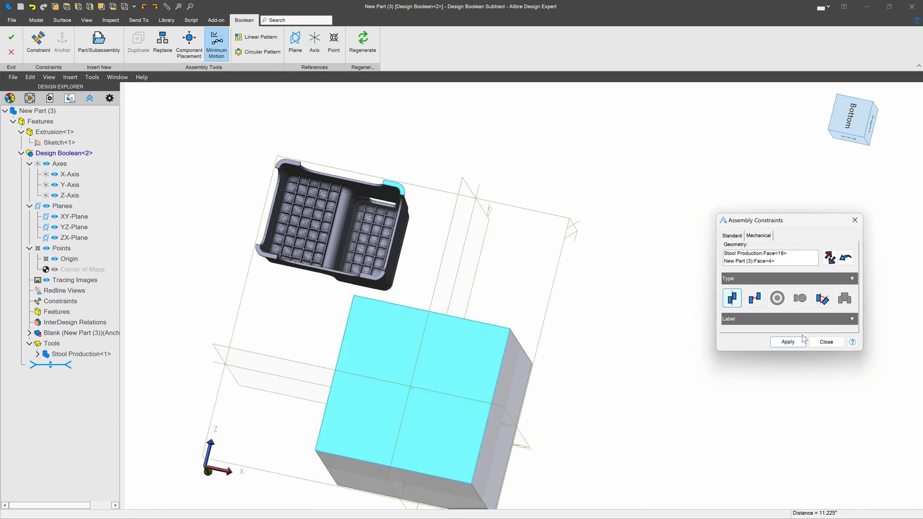
click(789, 342)
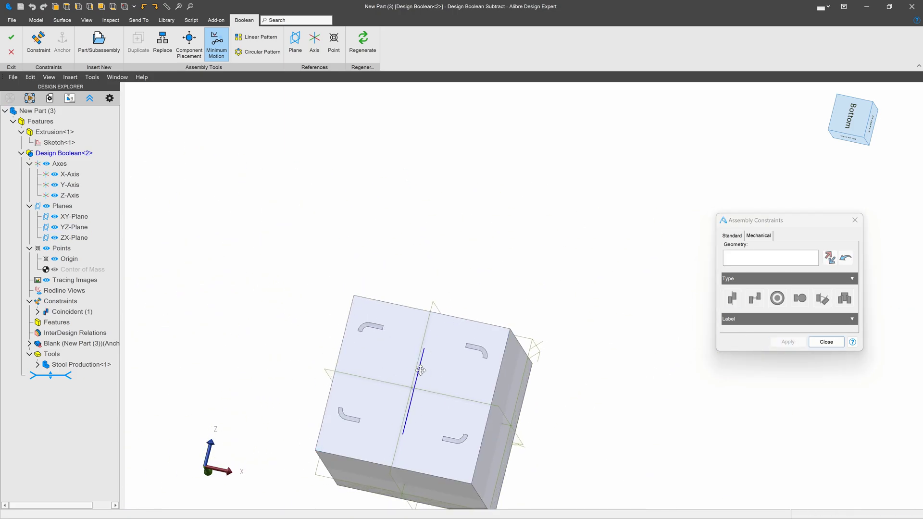
Shift the stool to a more central position within the block, complete the Boolean Subtract and inspect the foot openings.
drag(421, 370, 421, 378)
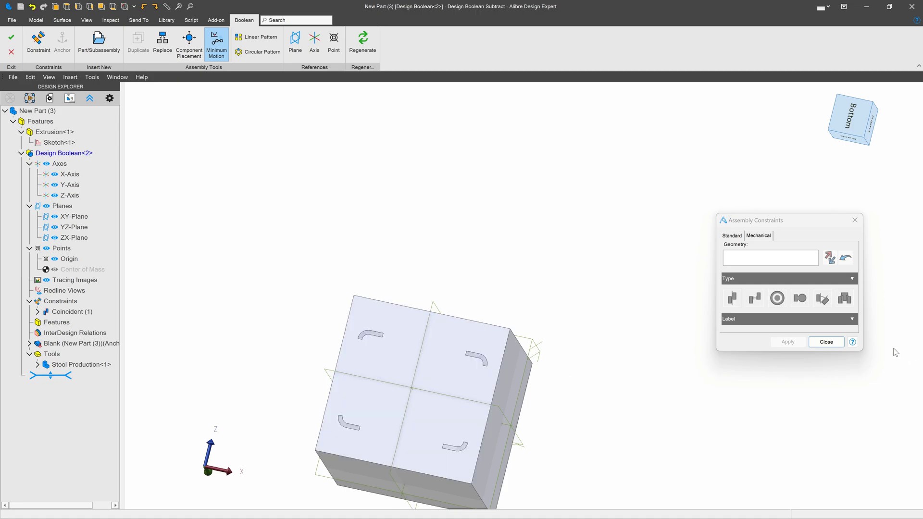
click(826, 341)
click(11, 37)
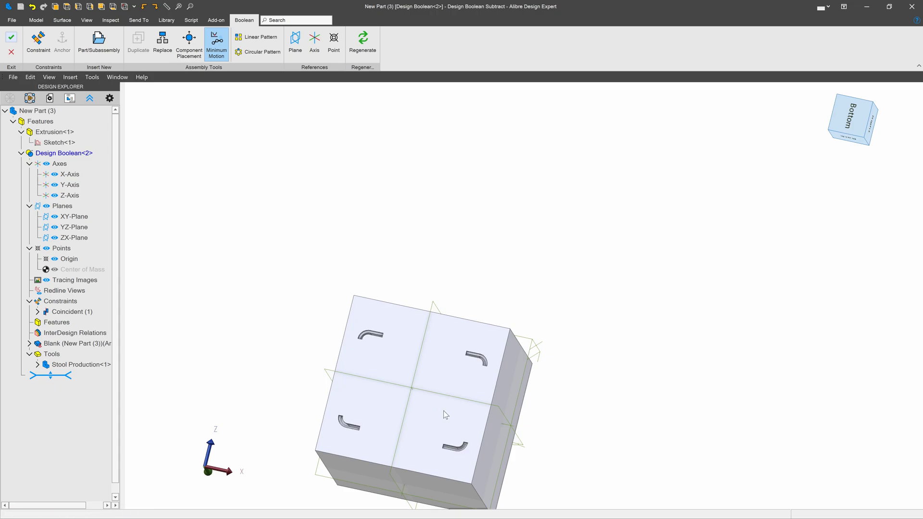
scroll(463, 403, up, 5)
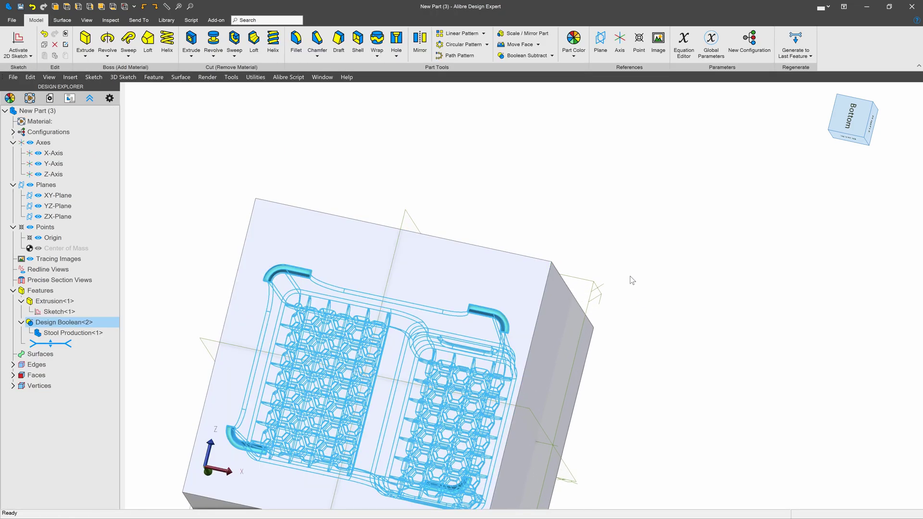
click(323, 301)
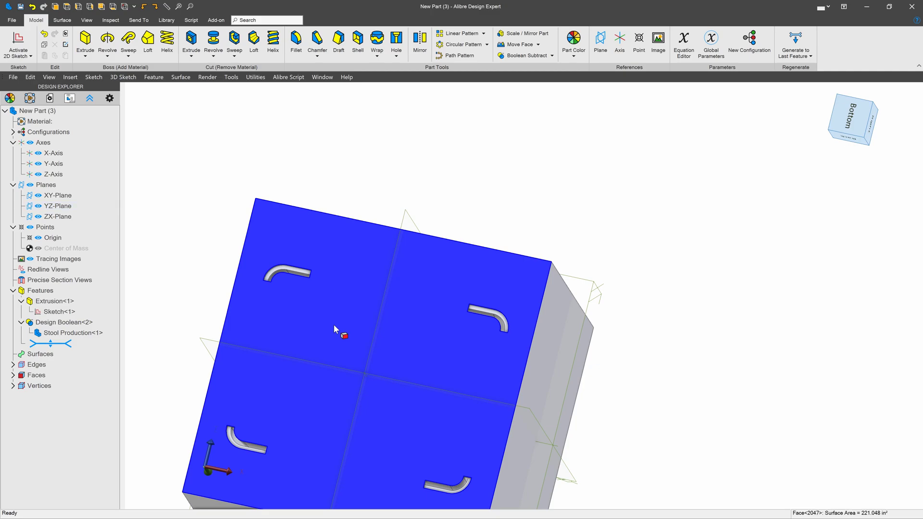
mouse_move(334, 325)
middle_down()
mouse_move(334, 342)
mouse_move(332, 333)
middle_up()
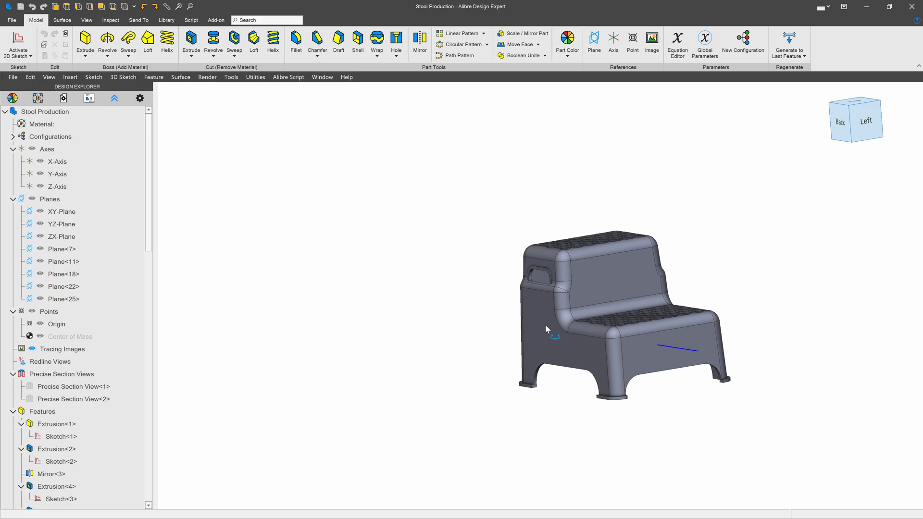
Switch to the Stool Production part and save it under the new name Stool for Boolean.
middle_drag(545, 325, 545, 328)
middle_drag(641, 351, 534, 339)
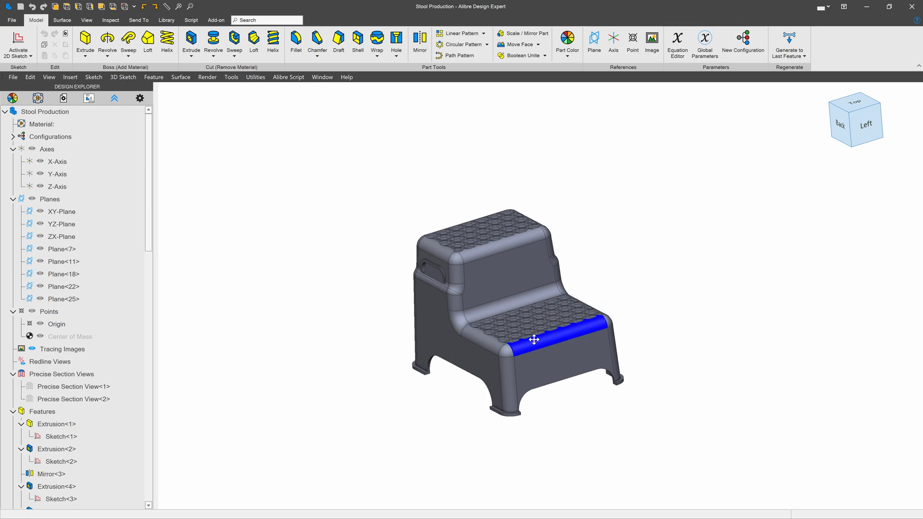
scroll(509, 313, up, 5)
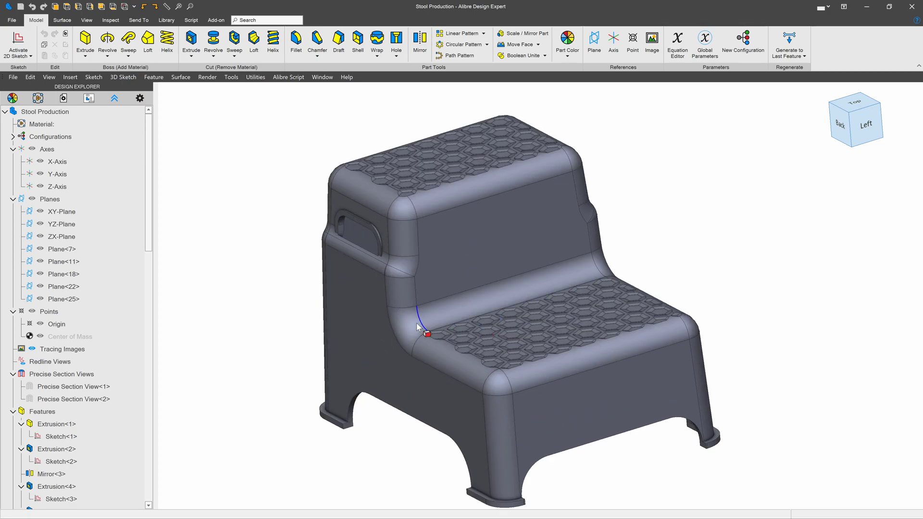
click(11, 21)
click(24, 127)
key(End)
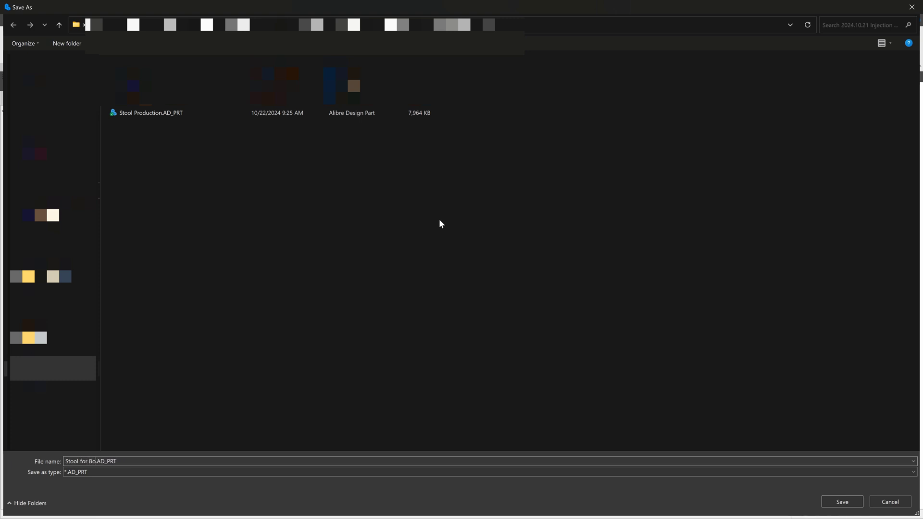
text(olean)
key(Return)
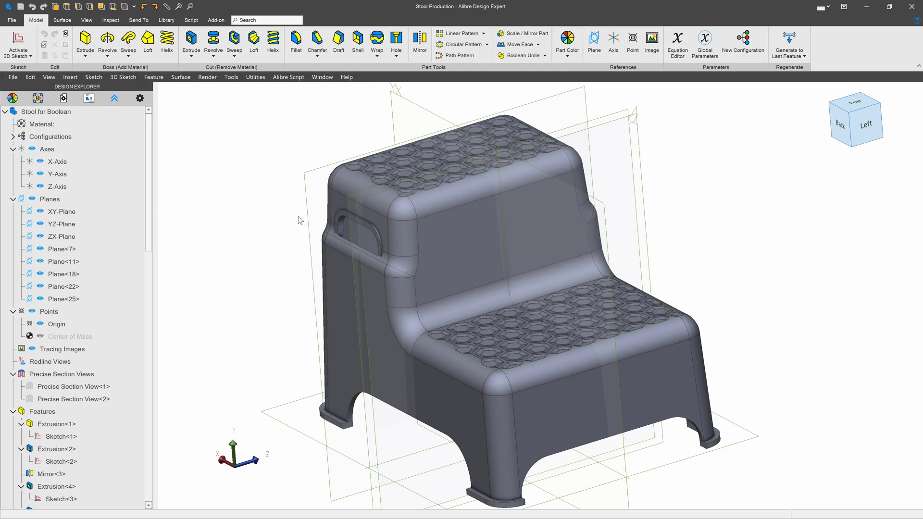
Suppress the stool's two leg cutout features, Extrusion<4> and Extrusion<5>.
scroll(589, 385, up, 4)
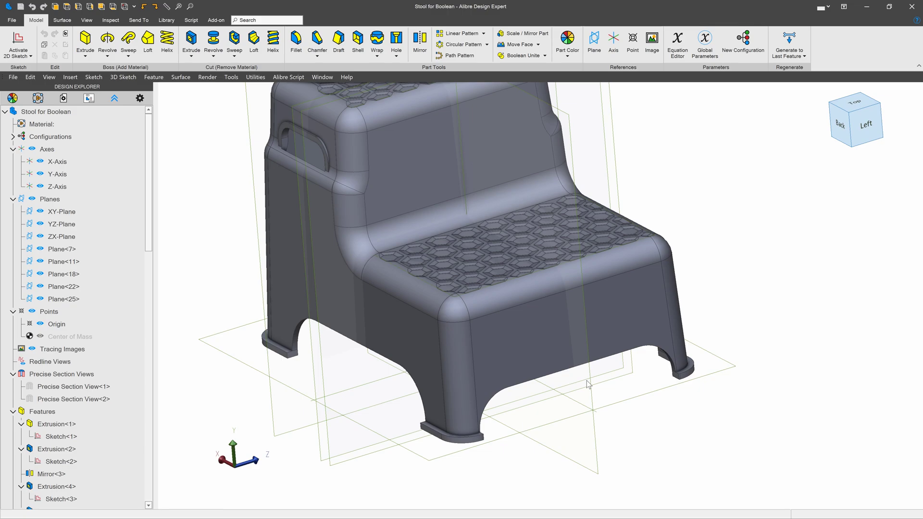
scroll(660, 384, down, 2)
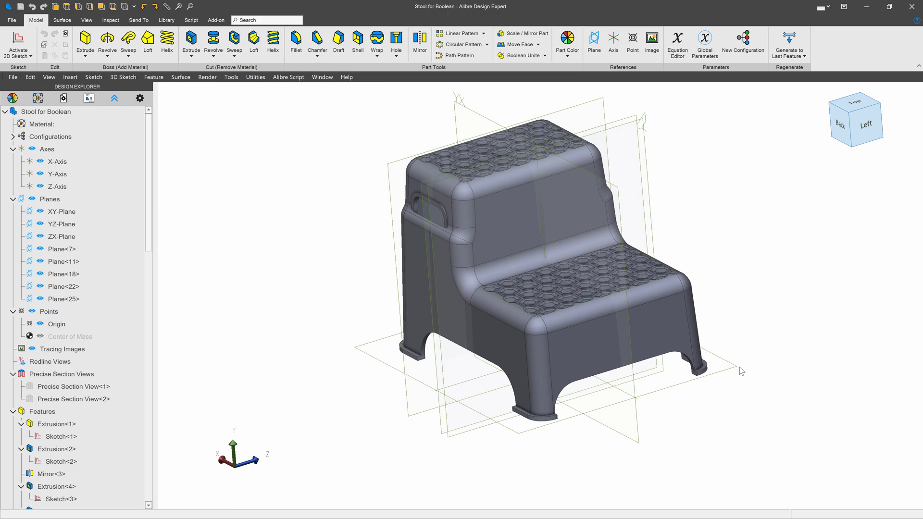
scroll(511, 355, up, 4)
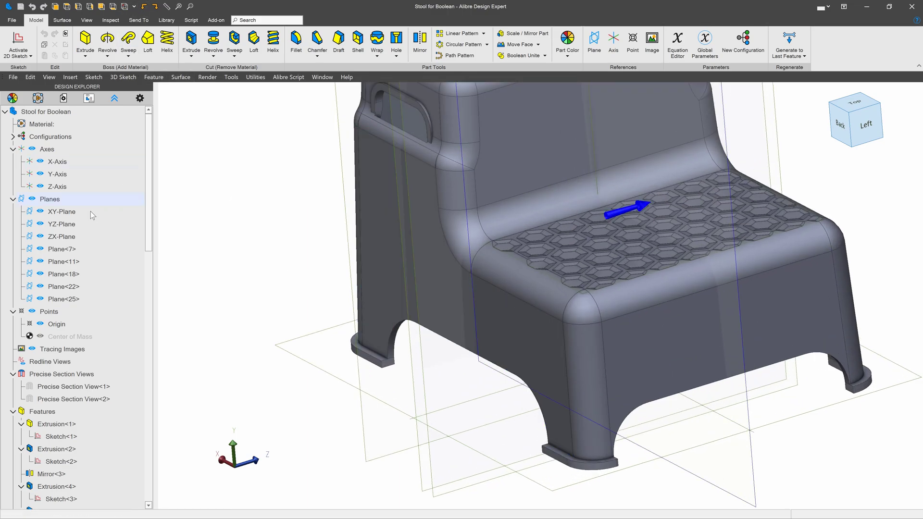
scroll(91, 212, down, 4)
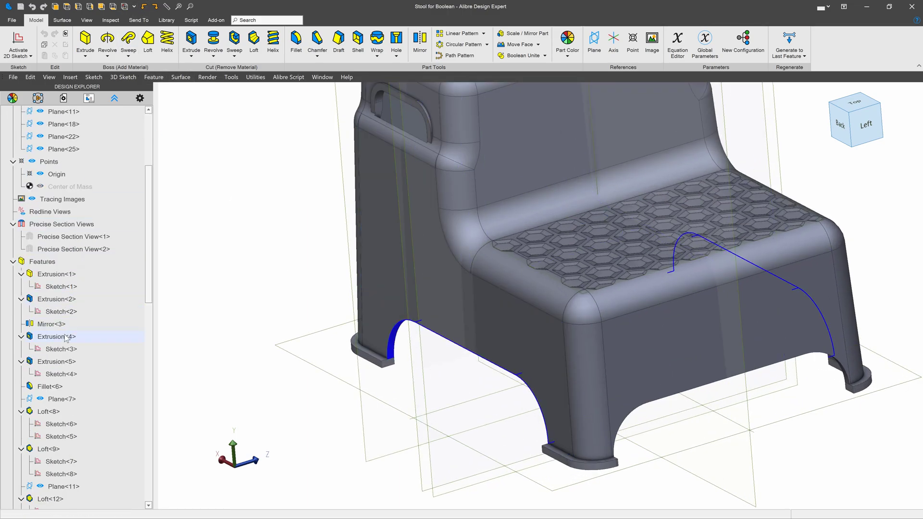
right_click(64, 338)
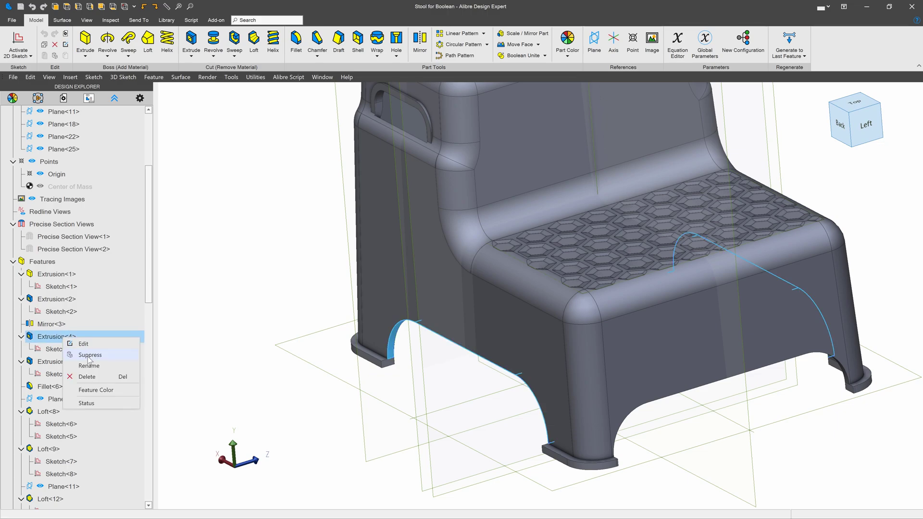
click(88, 355)
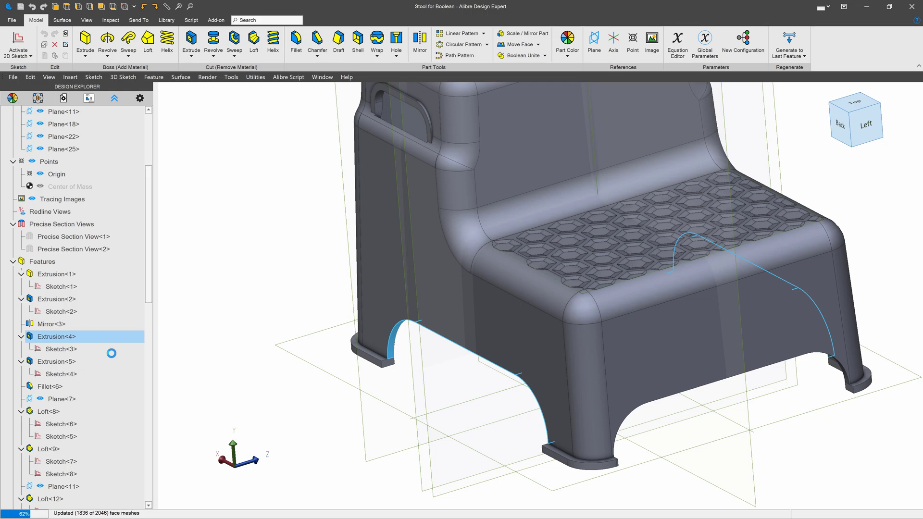
right_click(62, 359)
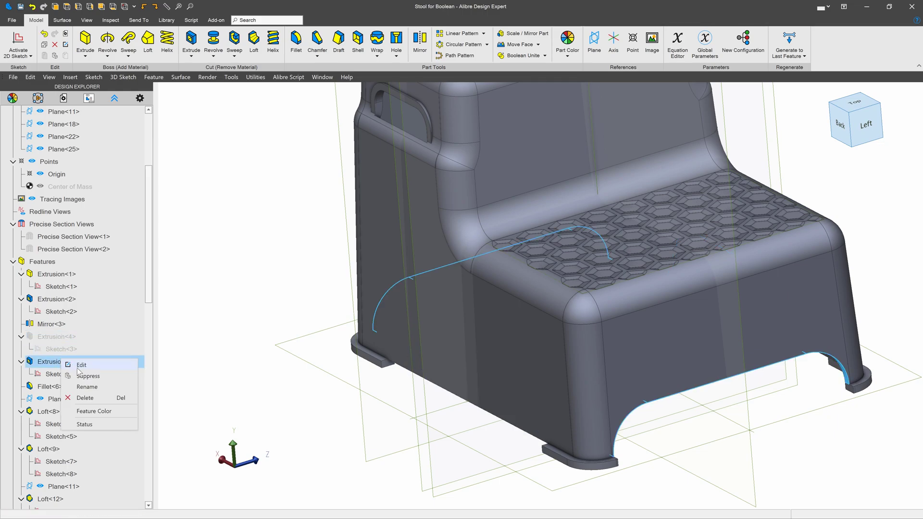
click(85, 377)
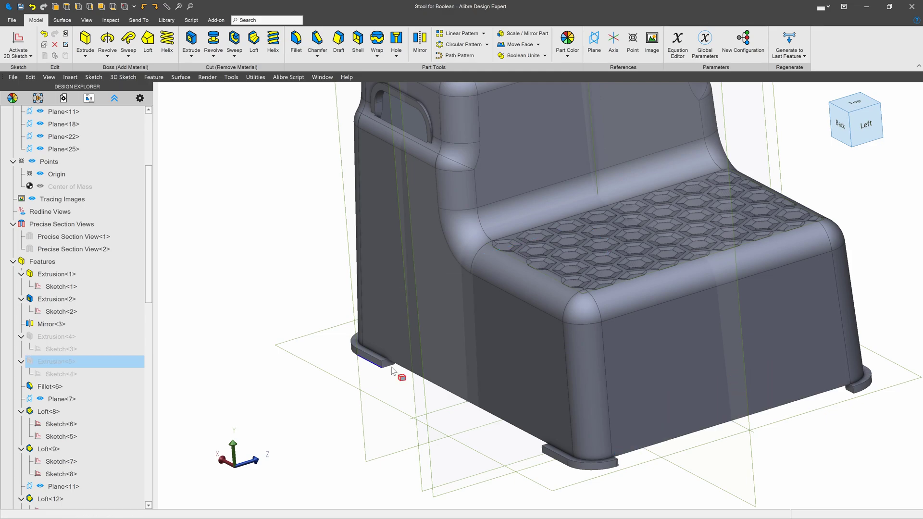
Start Remove Face with manual selection and pick the inner wall faces around one curved end of a handle opening.
scroll(384, 197, up, 6)
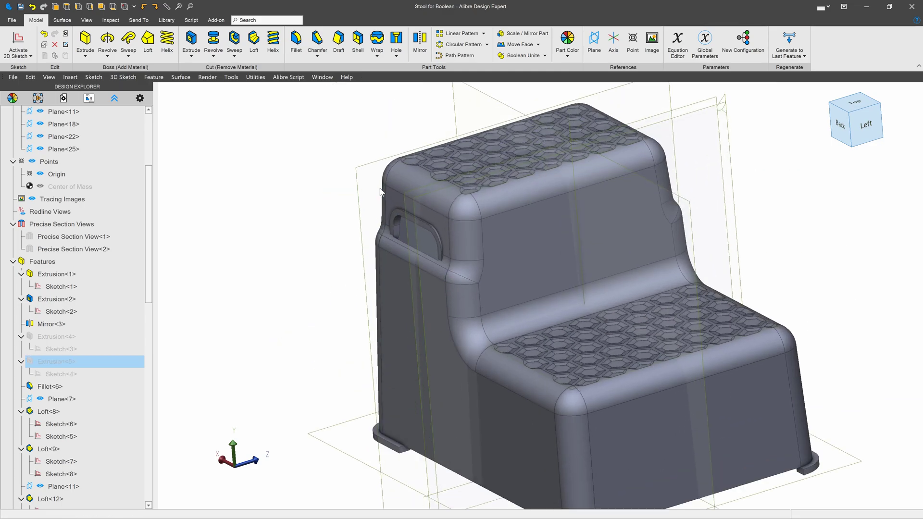
middle_drag(441, 256, 465, 252)
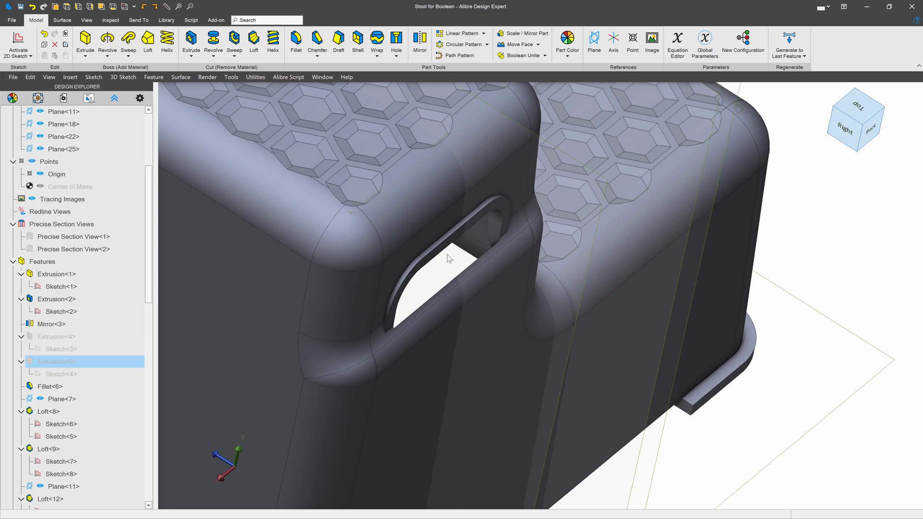
click(538, 45)
click(532, 89)
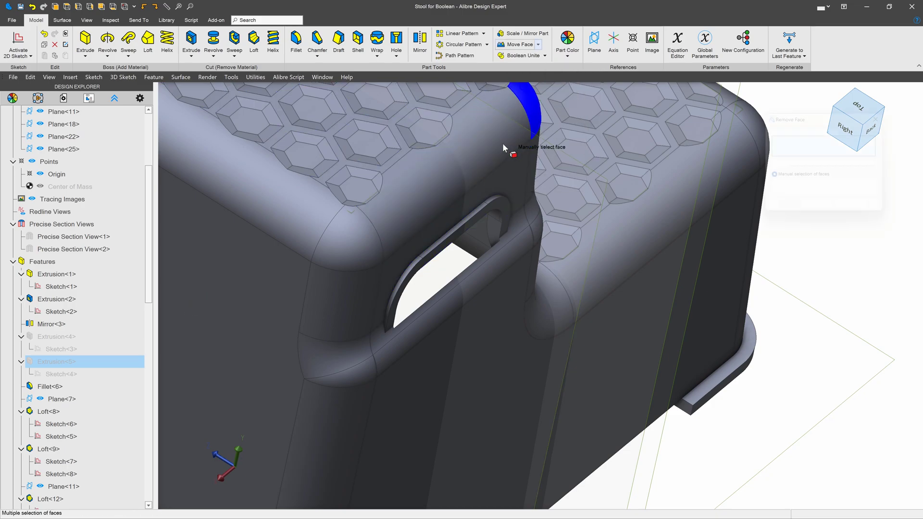
scroll(506, 195, down, 2)
middle_drag(505, 196, 525, 219)
scroll(499, 205, up, 3)
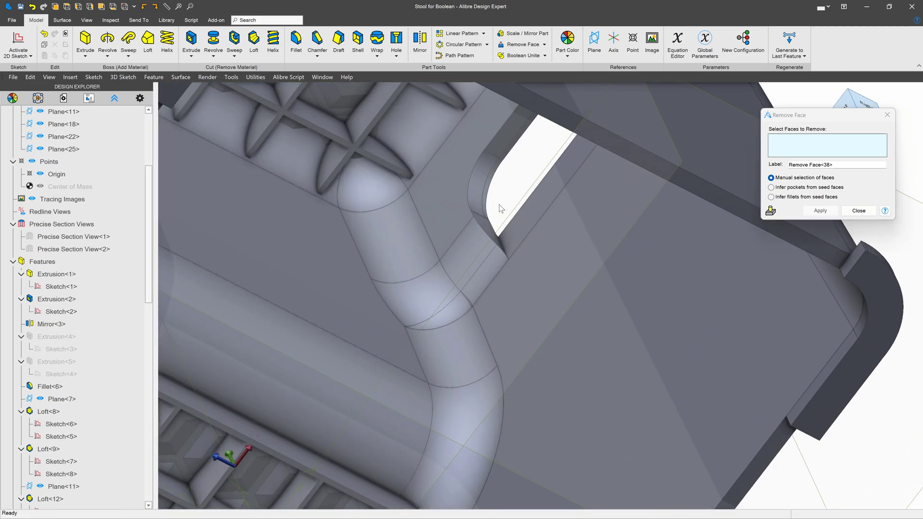
scroll(499, 204, up, 4)
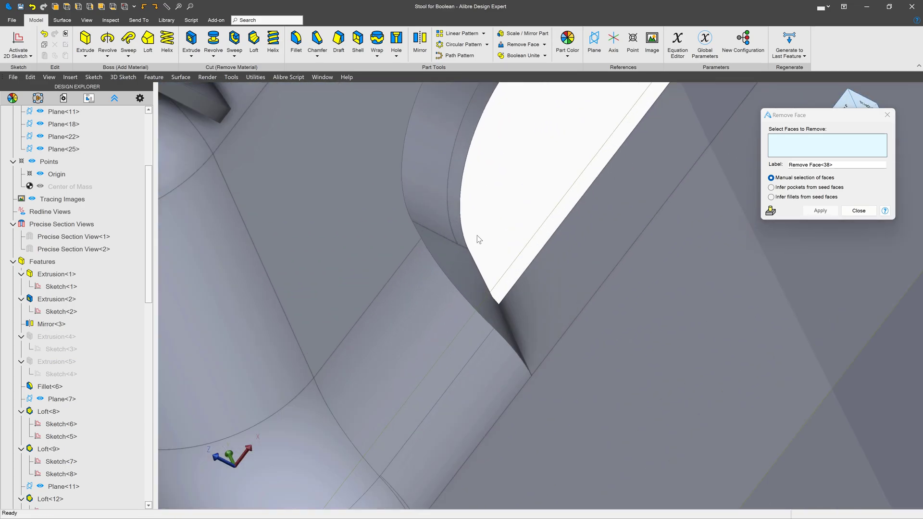
click(459, 177)
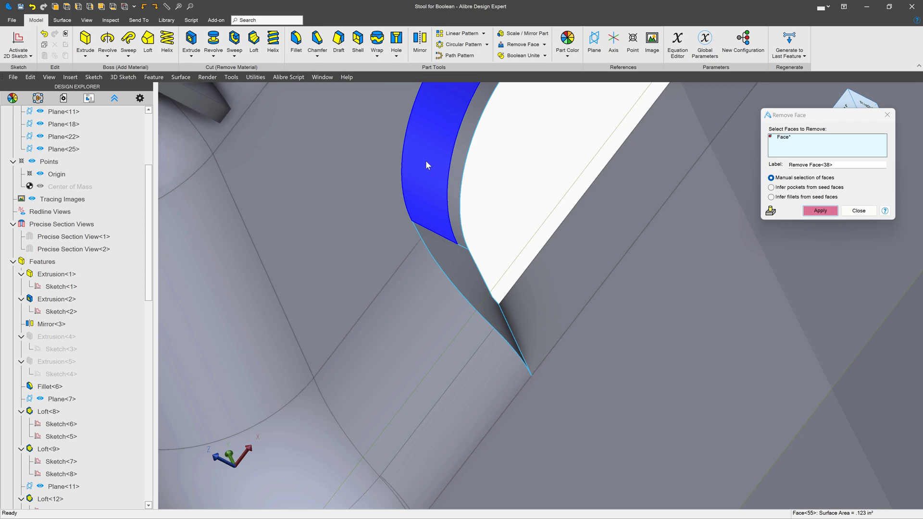
scroll(369, 293, down, 6)
scroll(415, 203, up, 6)
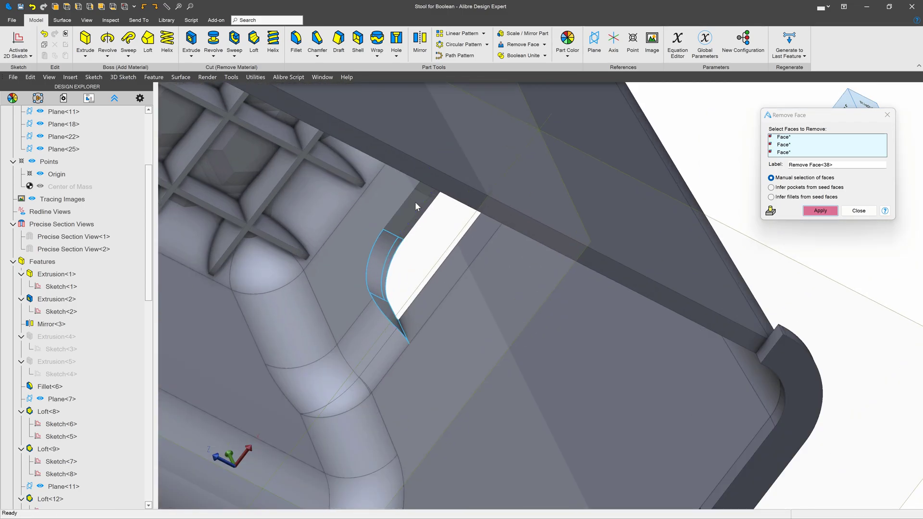
Add the straight wall faces and the other curved end's faces of the handle opening, and apply the removal.
click(416, 207)
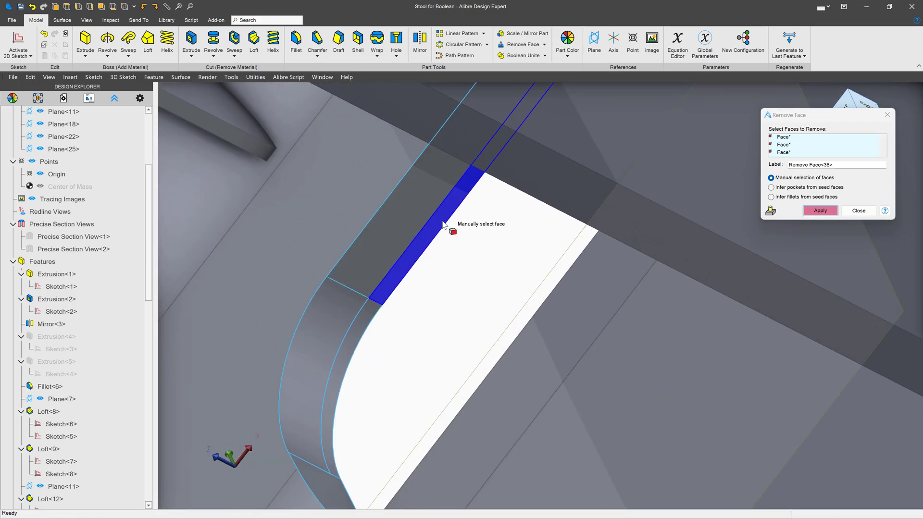
scroll(419, 249, down, 3)
middle_drag(428, 224, 505, 115)
click(504, 131)
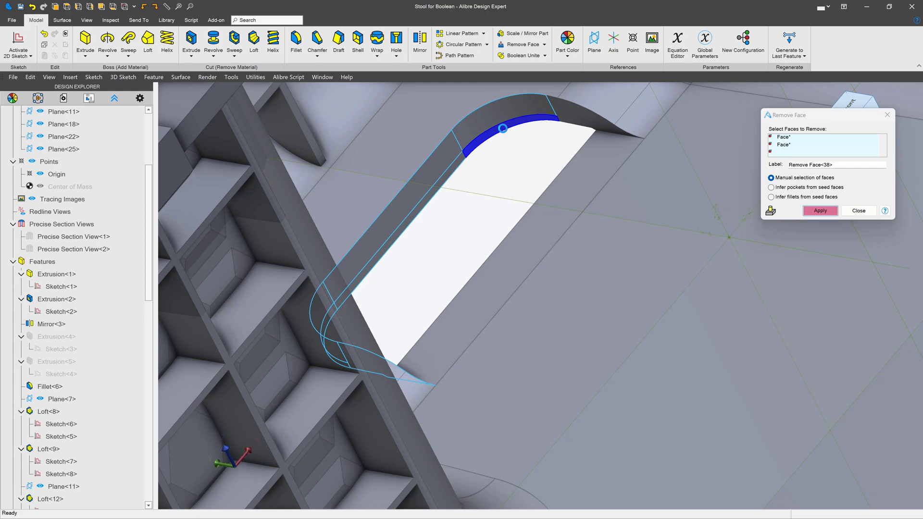
click(584, 124)
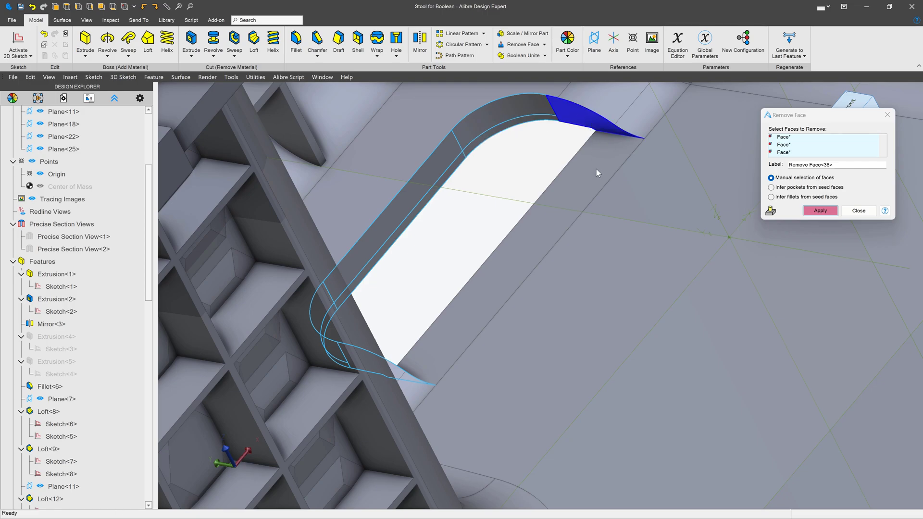
click(596, 169)
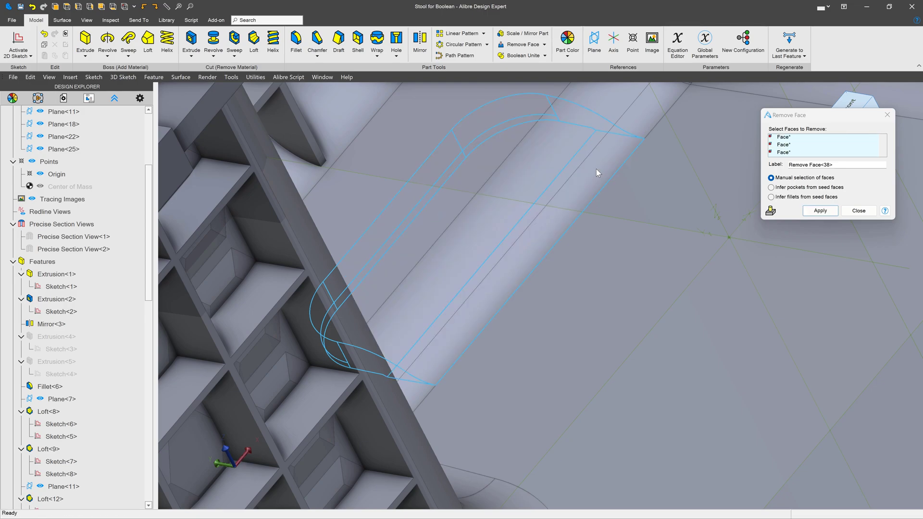
Select all inner wall faces of the opposite handle opening, apply Remove Face to them and close the tool.
scroll(429, 223, down, 6)
middle_drag(429, 223, 465, 261)
scroll(647, 103, up, 8)
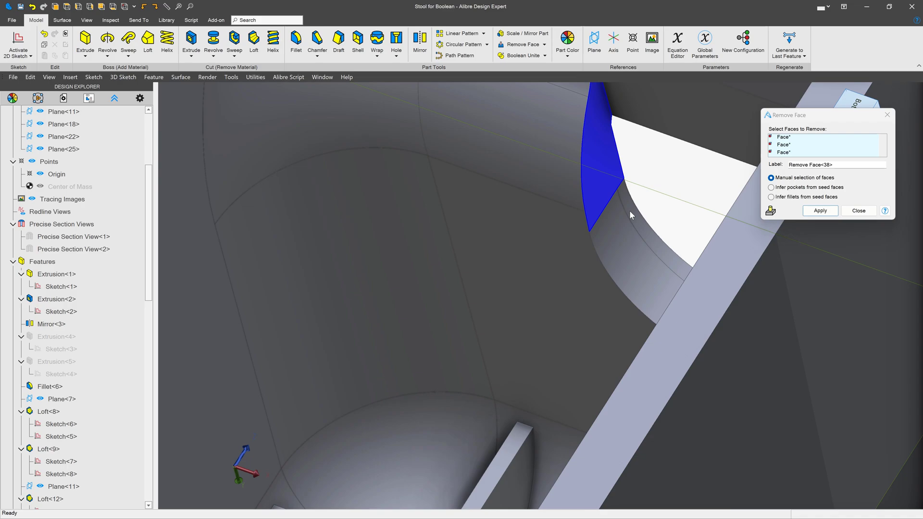
click(629, 210)
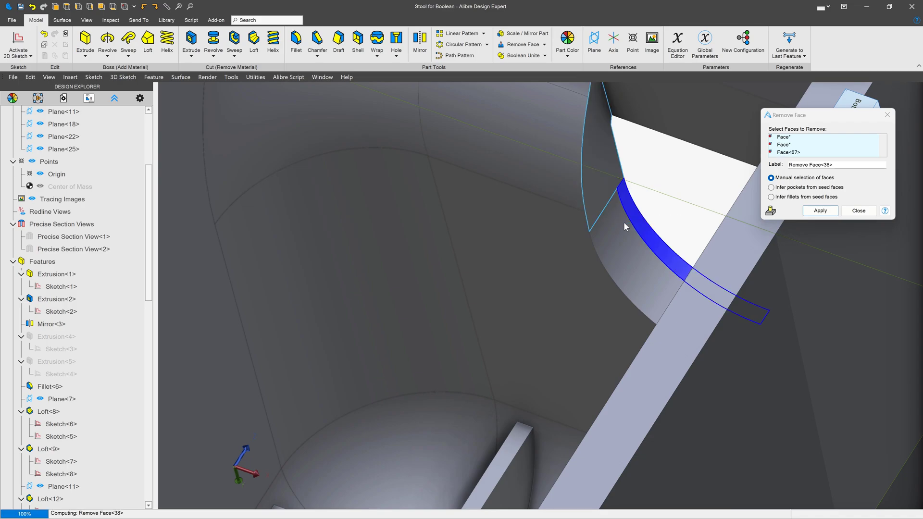
click(653, 290)
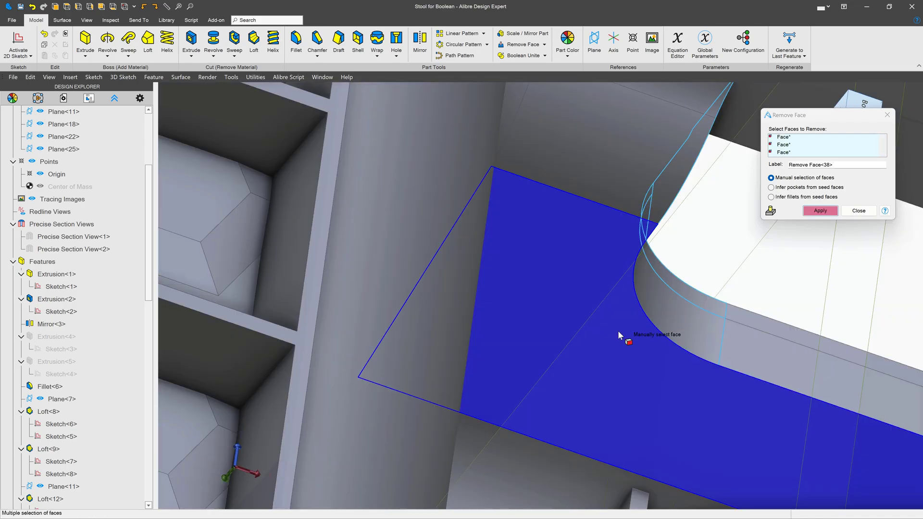
scroll(618, 332, down, 3)
middle_drag(844, 354, 546, 290)
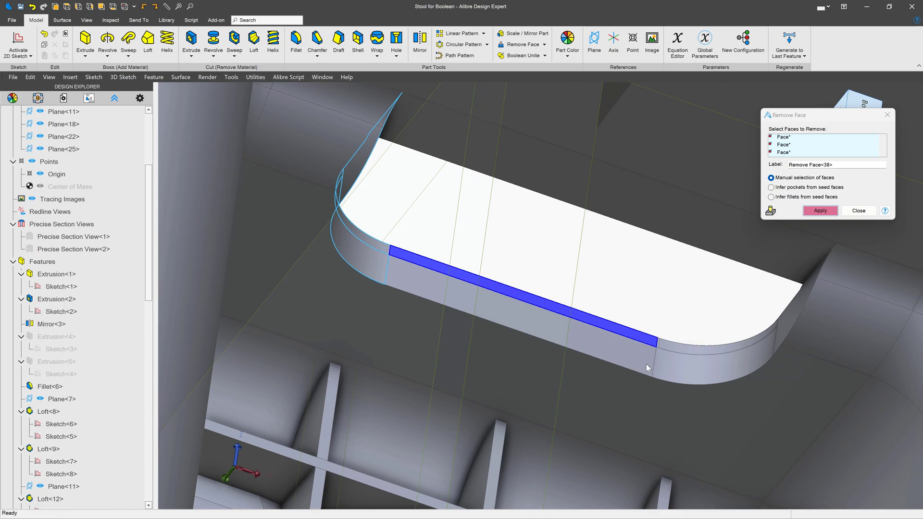
click(695, 359)
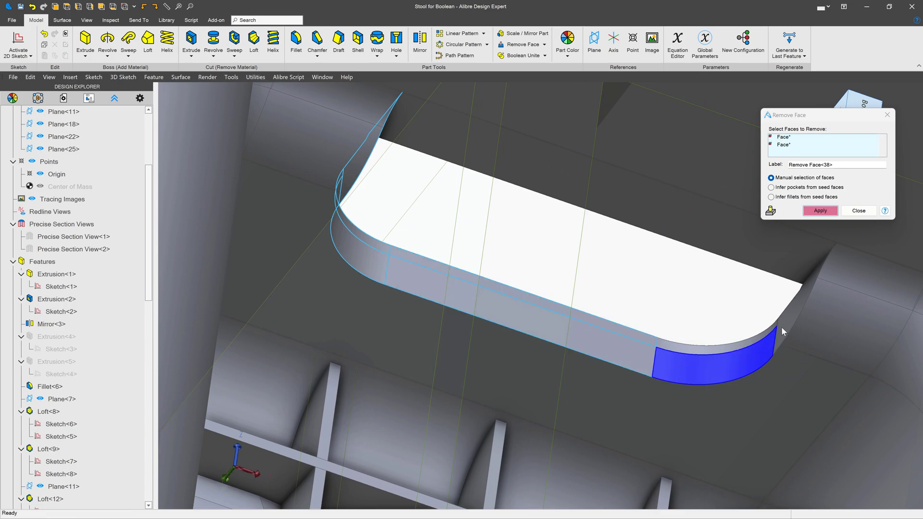
click(776, 239)
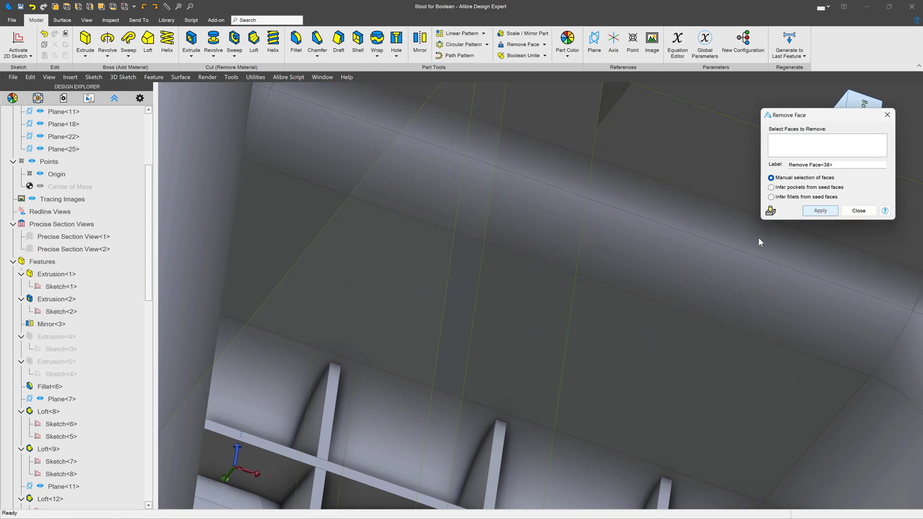
click(857, 210)
Examine both sides of the closed handle area, including the edge faces of the outer recess, and the whole stool.
scroll(772, 232, down, 8)
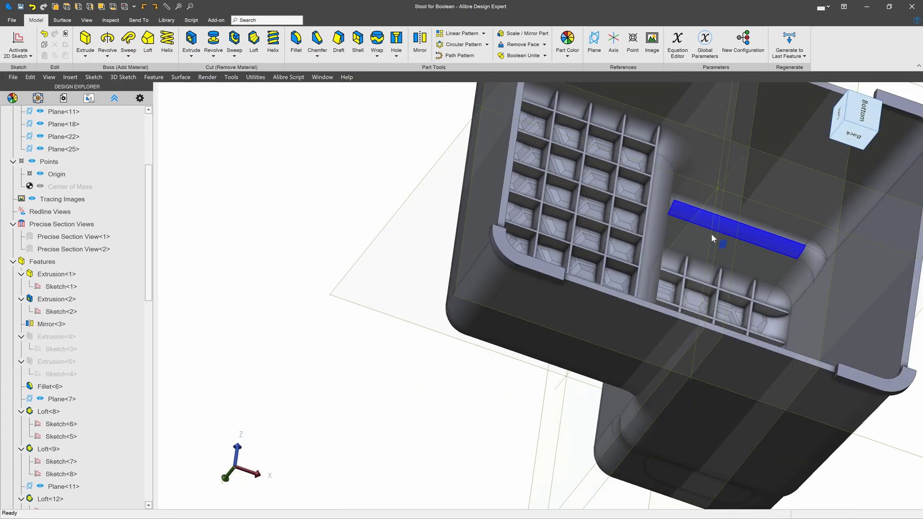
middle_drag(712, 269, 701, 291)
scroll(749, 246, down, 3)
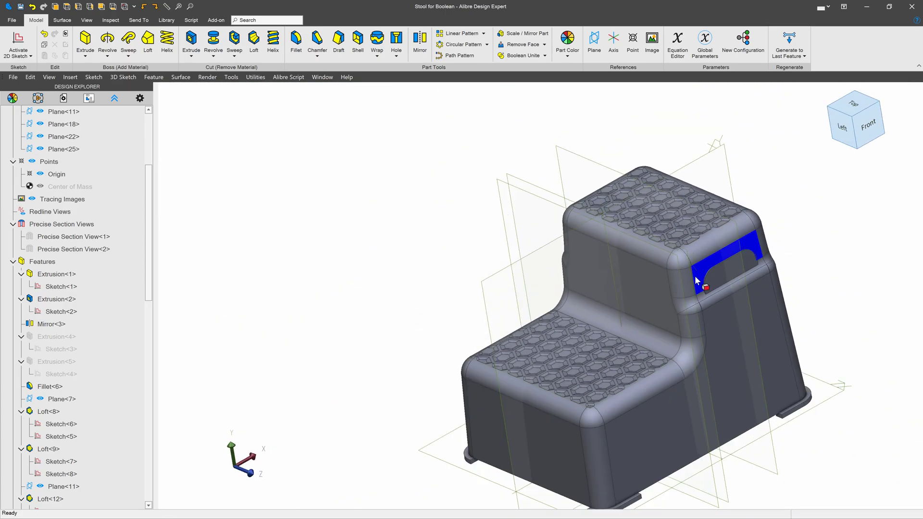
scroll(743, 267, up, 7)
scroll(743, 272, up, 3)
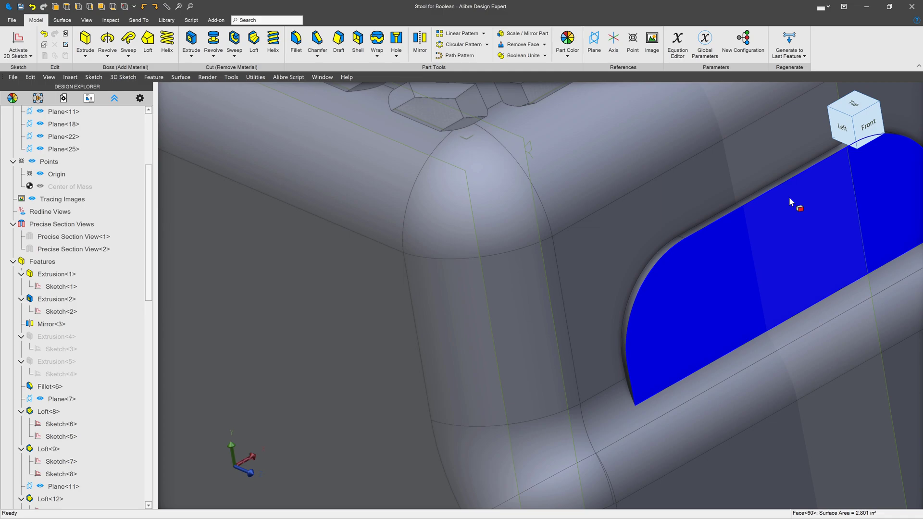
click(788, 196)
click(786, 175)
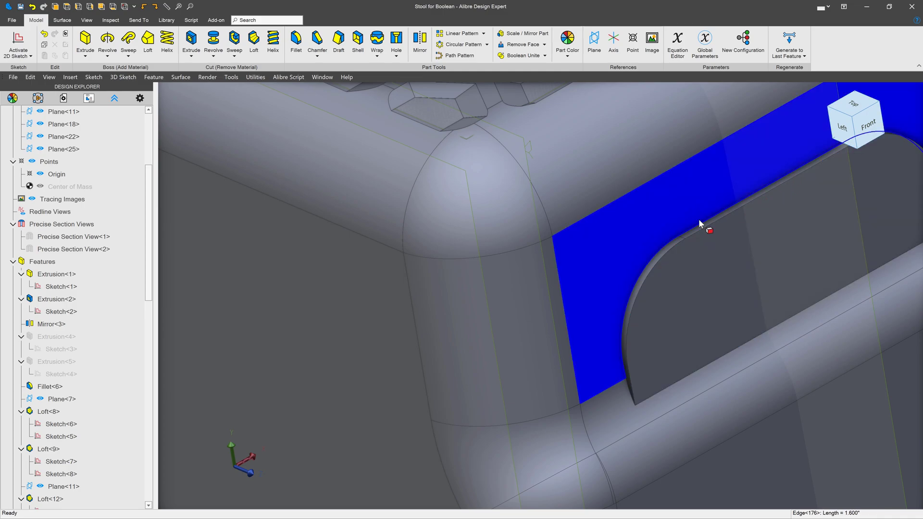
click(664, 251)
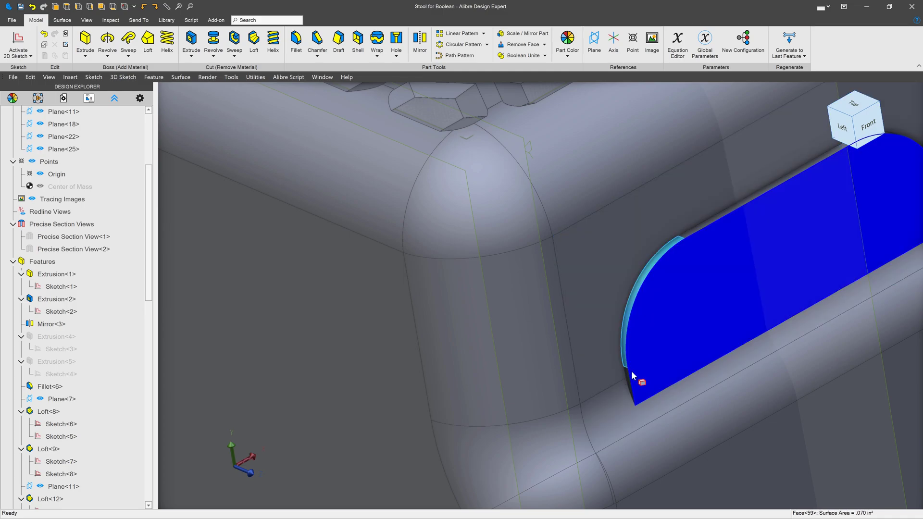
scroll(616, 354, down, 10)
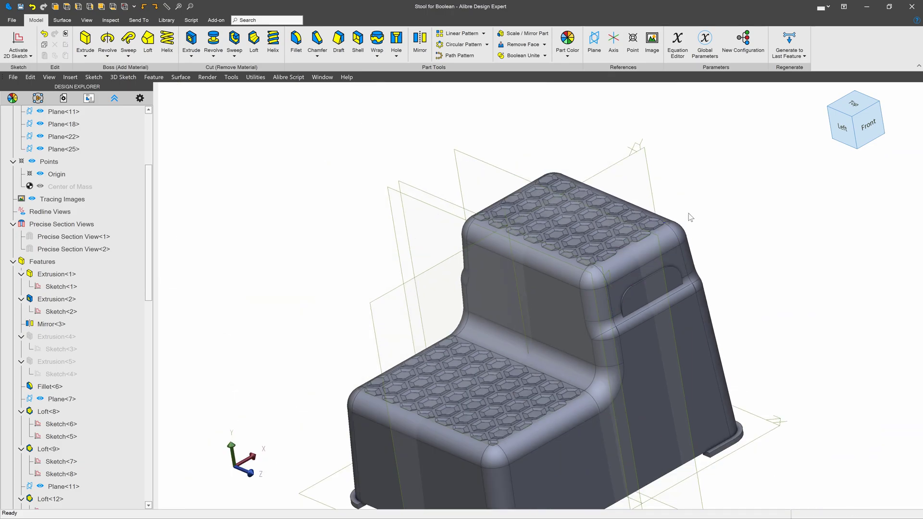
scroll(690, 218, down, 5)
scroll(645, 247, up, 4)
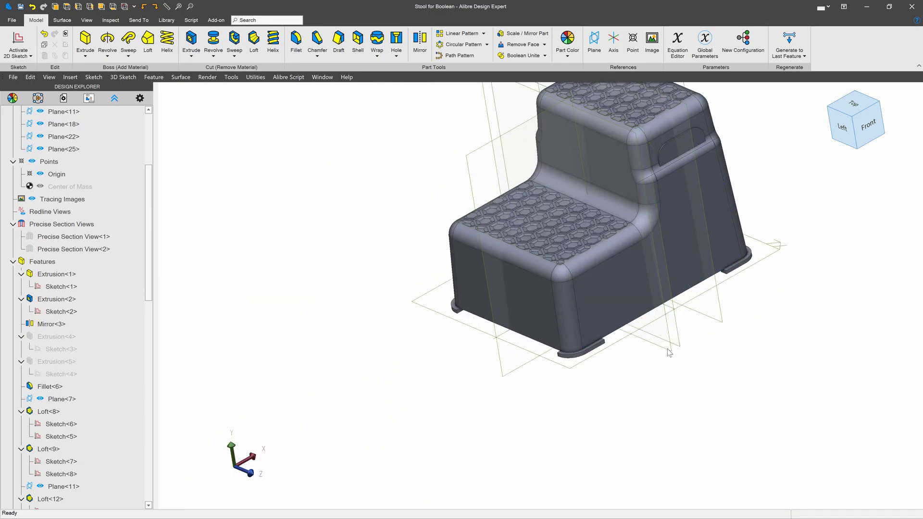
Start a 2D sketch on the small end face of a base rim corner at the stool's lower-step end.
scroll(572, 357, up, 5)
middle_drag(560, 351, 577, 334)
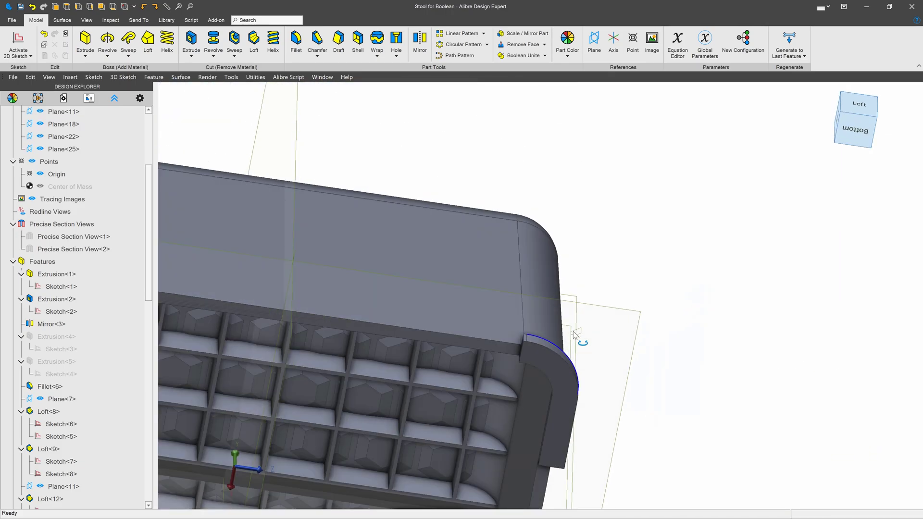
click(535, 347)
scroll(704, 339, down, 6)
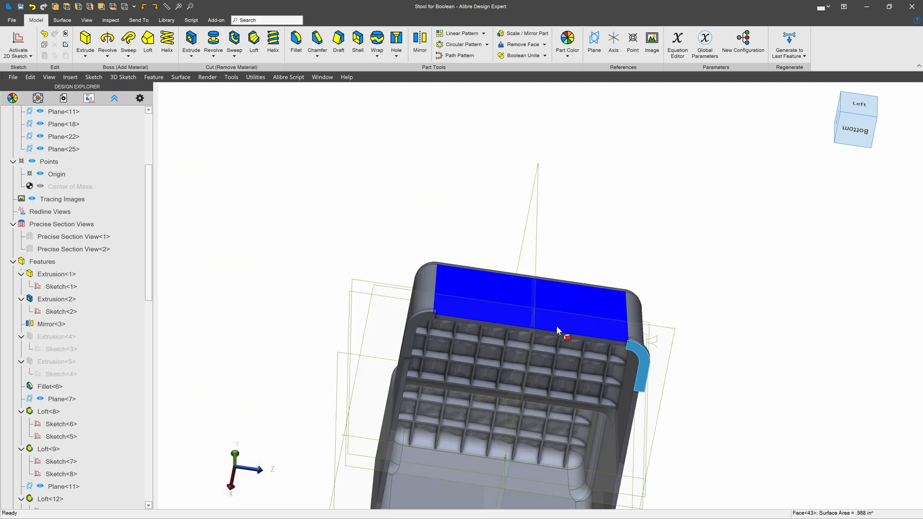
scroll(641, 321, up, 8)
click(653, 337)
middle_drag(652, 336, 670, 325)
click(708, 345)
click(19, 42)
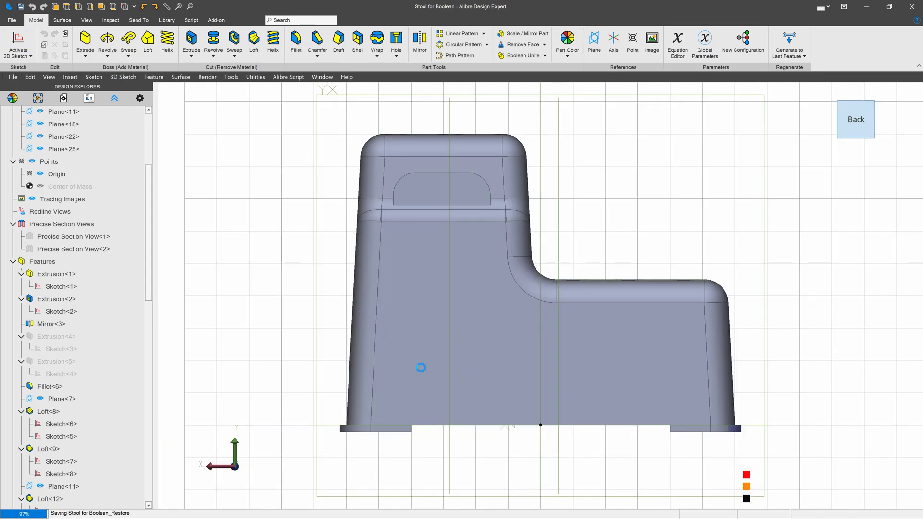
Project the rim corner's end face into the sketch as a sketch figure, maintaining association to the source entity.
mouse_move(422, 369)
middle_down()
mouse_move(434, 370)
mouse_move(433, 287)
middle_up()
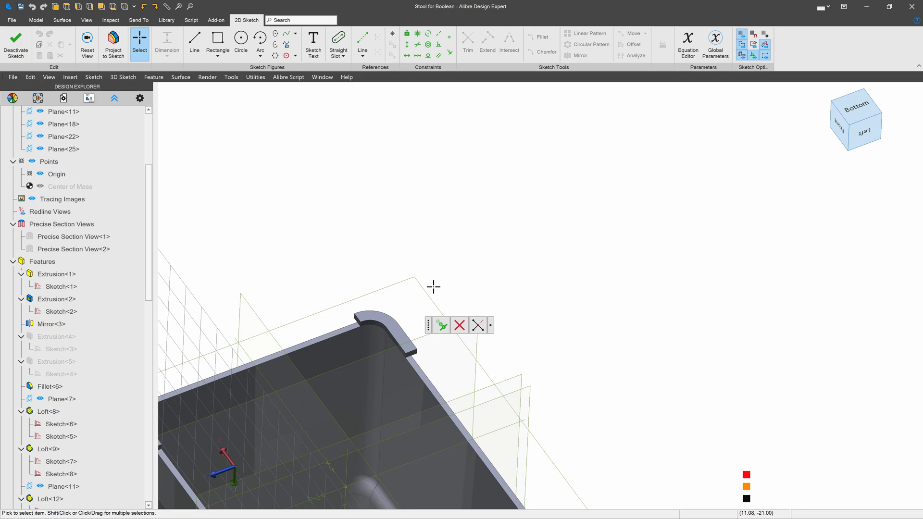
scroll(434, 287, down, 7)
scroll(490, 431, up, 6)
scroll(448, 185, up, 5)
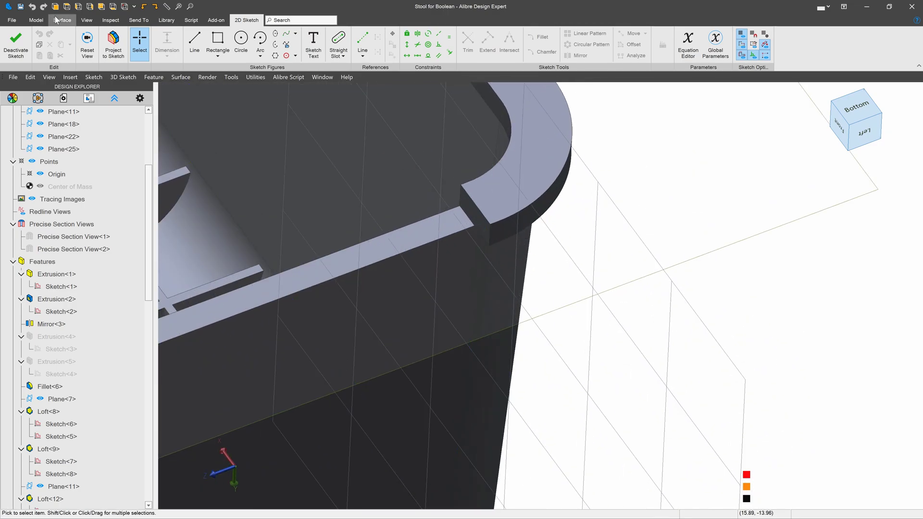
click(114, 42)
click(474, 214)
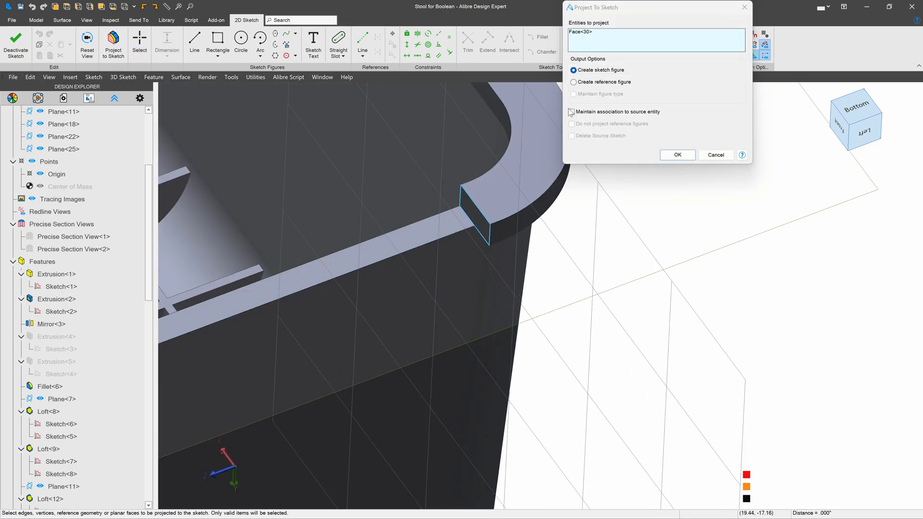
click(571, 112)
click(677, 155)
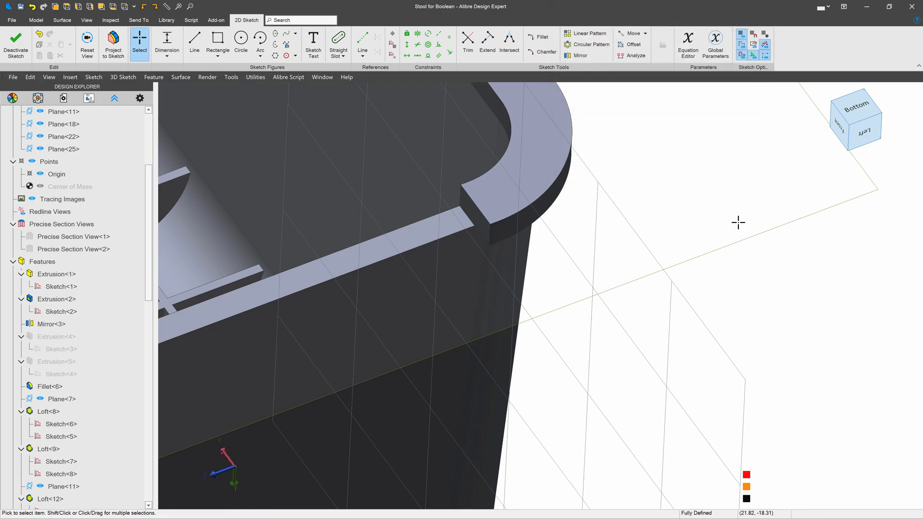
Close the sketch and extrude the projected profile as a boss with type To Next, bridging the rim gap at the lower-step end.
scroll(738, 222, down, 4)
scroll(719, 227, up, 2)
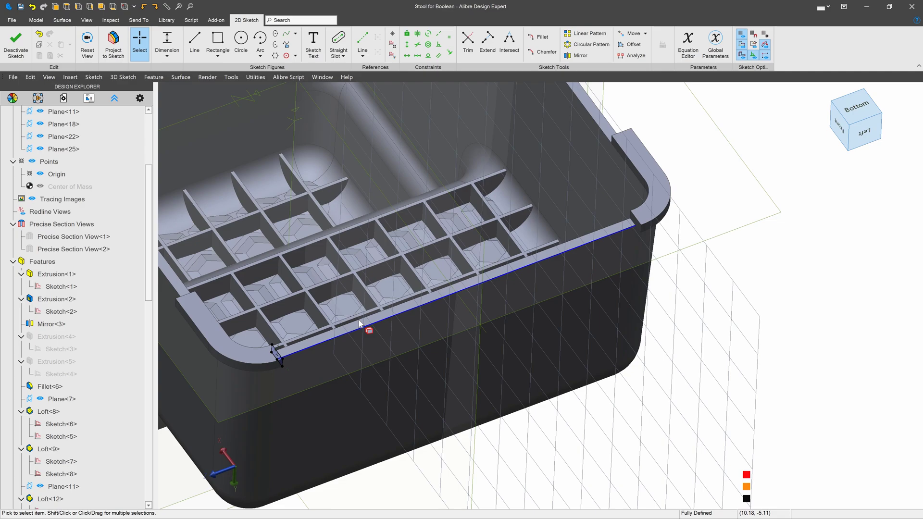
scroll(275, 358, up, 4)
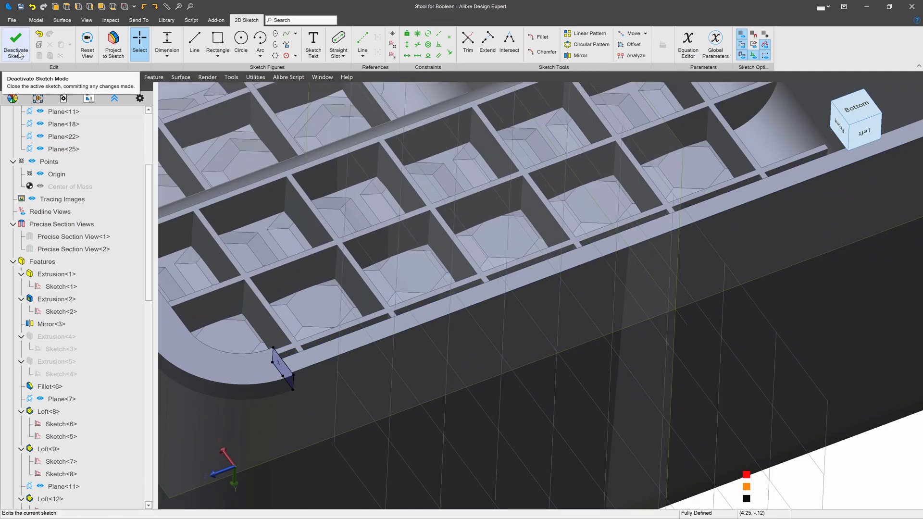
click(19, 55)
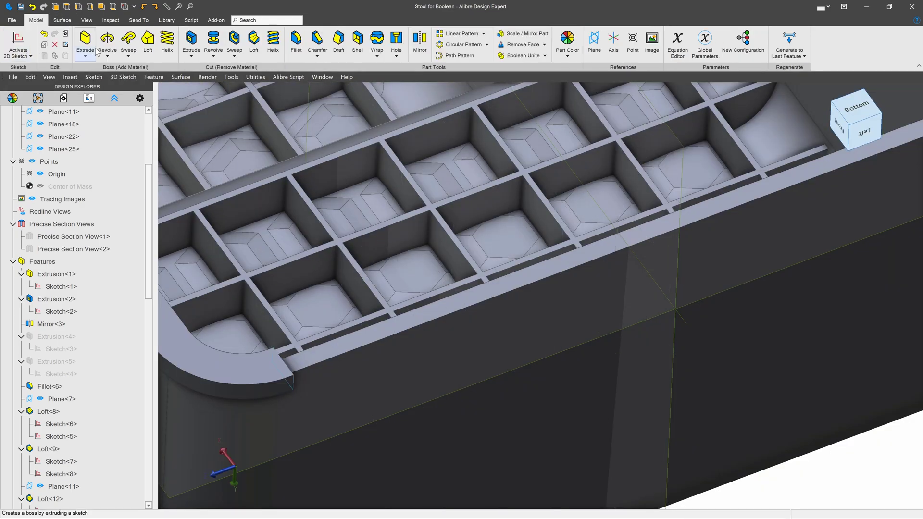
click(86, 40)
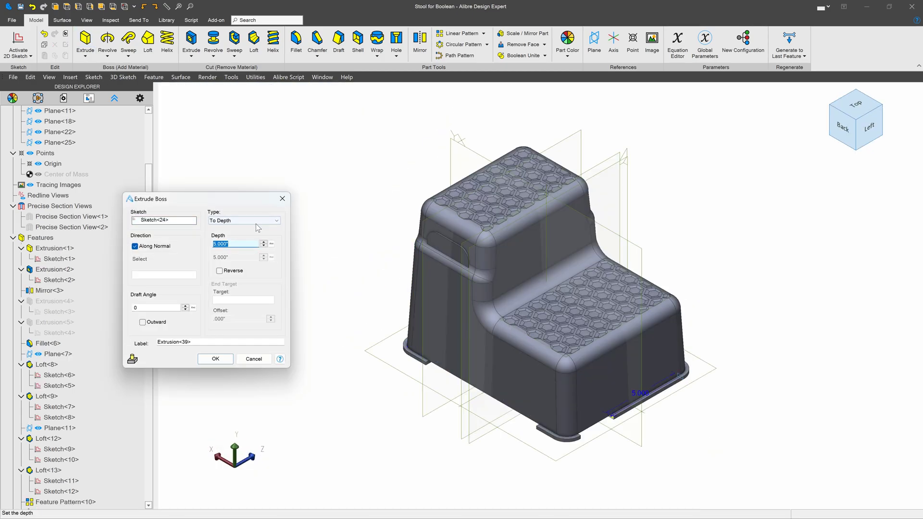
click(256, 222)
click(230, 248)
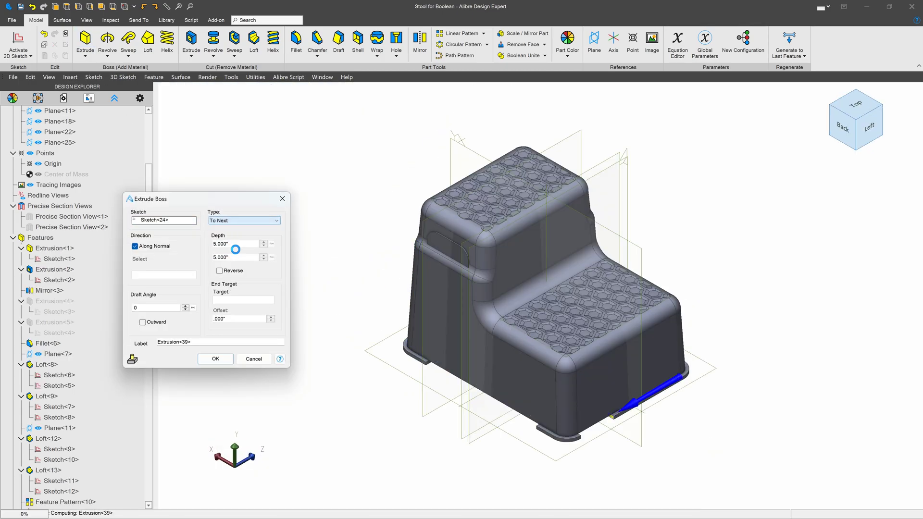
click(216, 359)
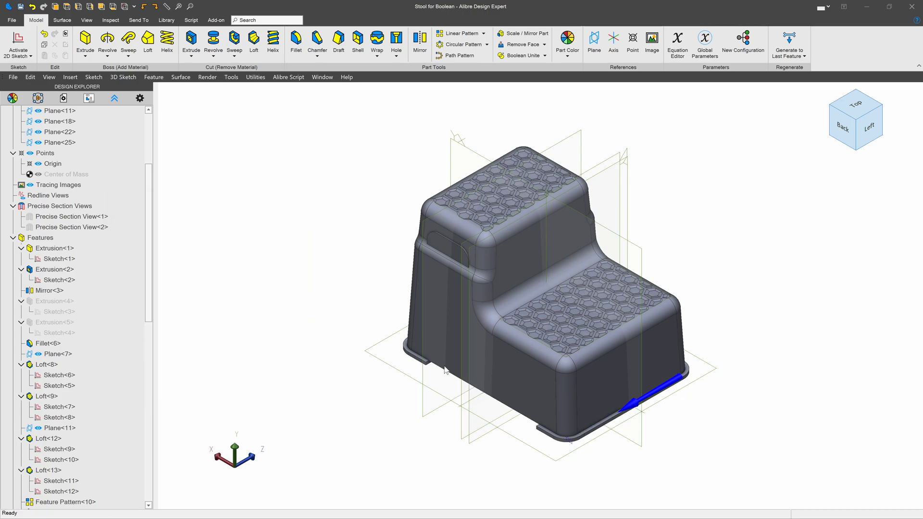
Sketch on the end face of the rim corner at the tall end's long side and project that face associatively.
scroll(445, 370, up, 8)
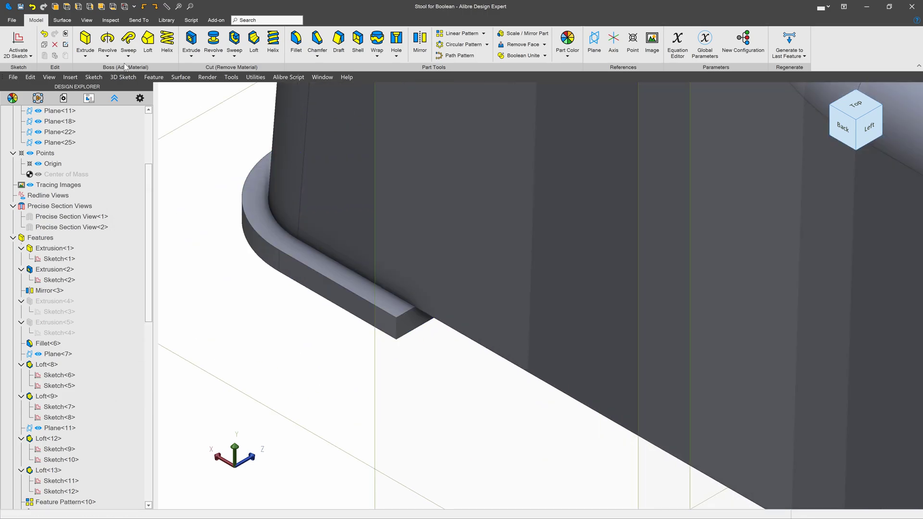
click(423, 317)
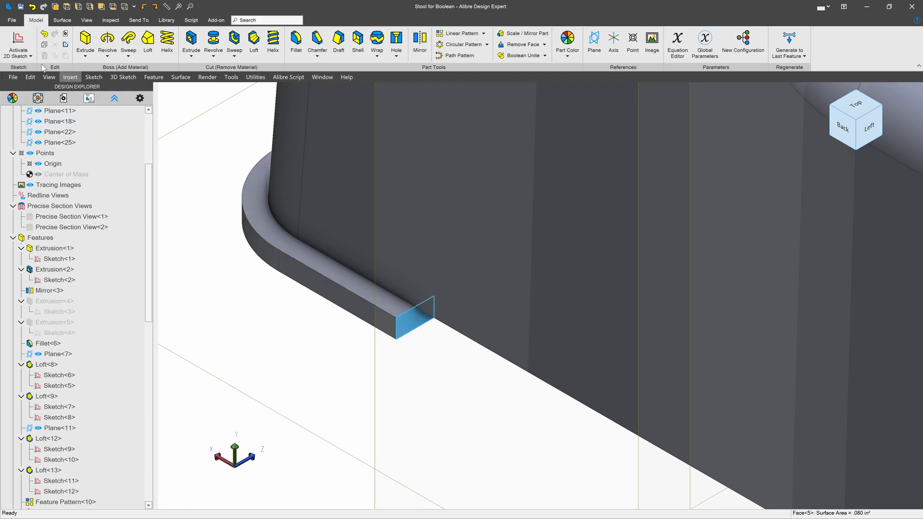
click(19, 41)
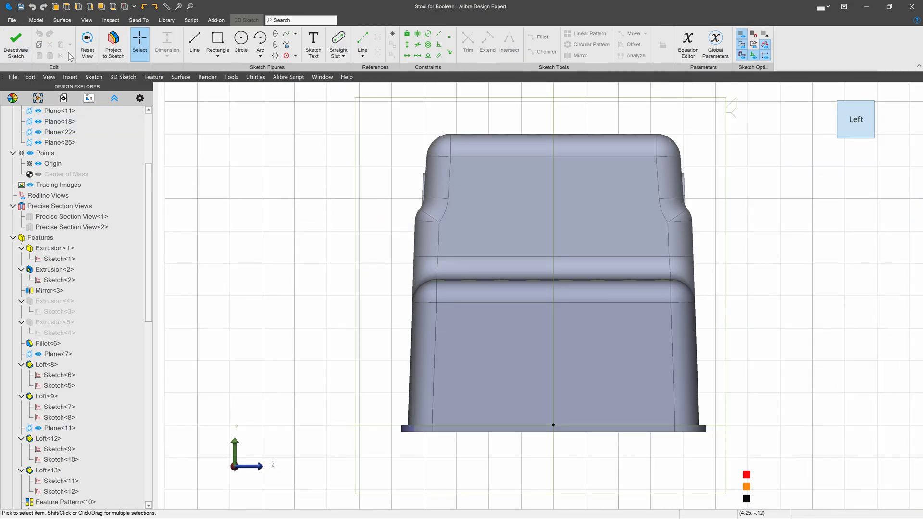
click(113, 43)
middle_drag(301, 264, 326, 348)
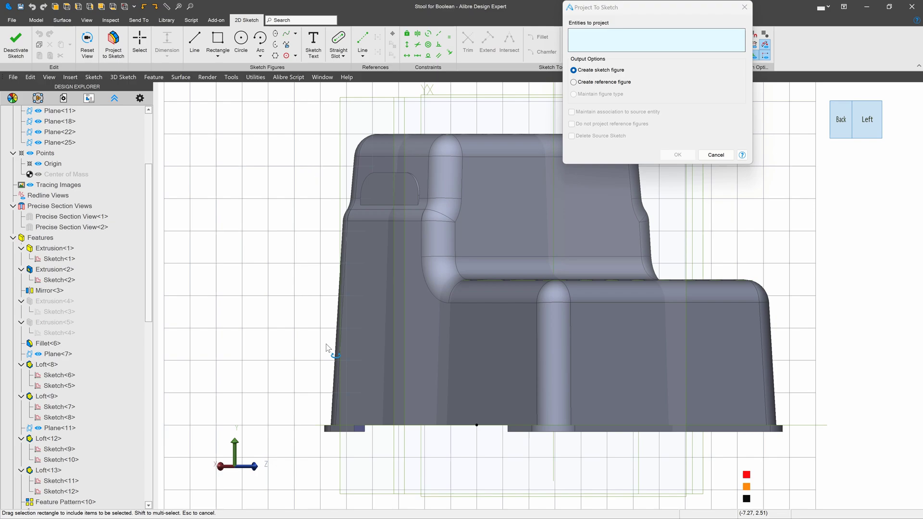
scroll(353, 440, up, 5)
click(397, 395)
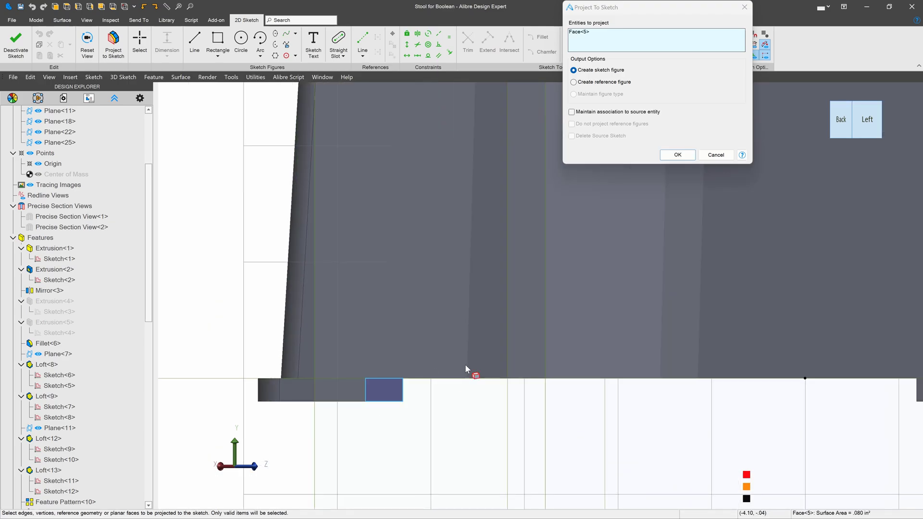
click(571, 112)
click(677, 155)
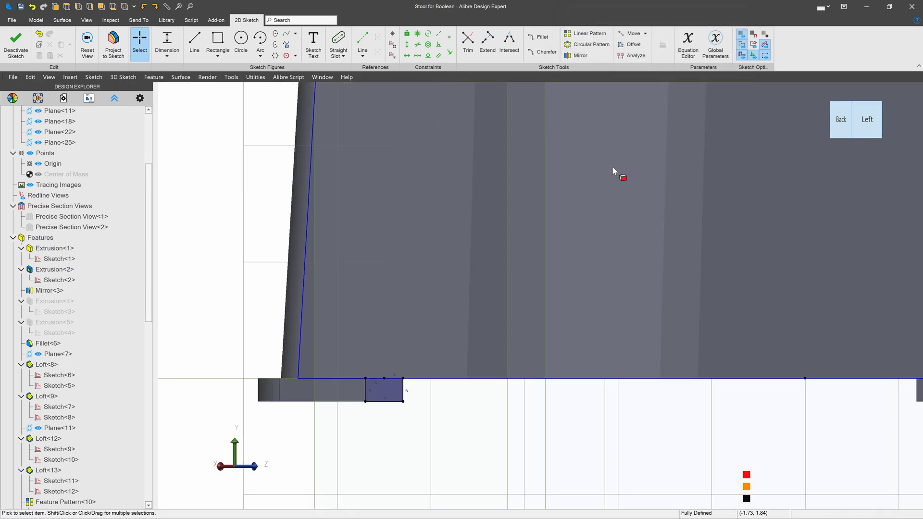
Close the sketch and extrude the profile as a boss with type To Next, filling the long side's rim gap.
click(16, 43)
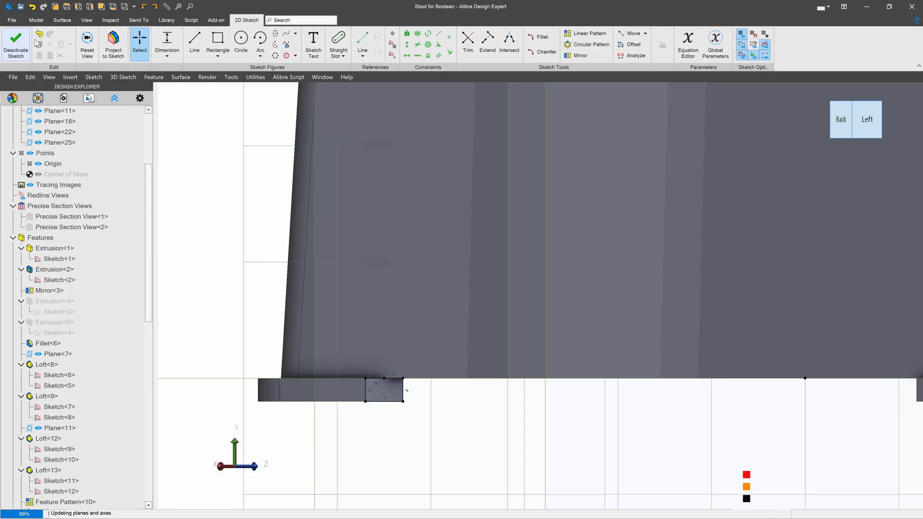
click(85, 41)
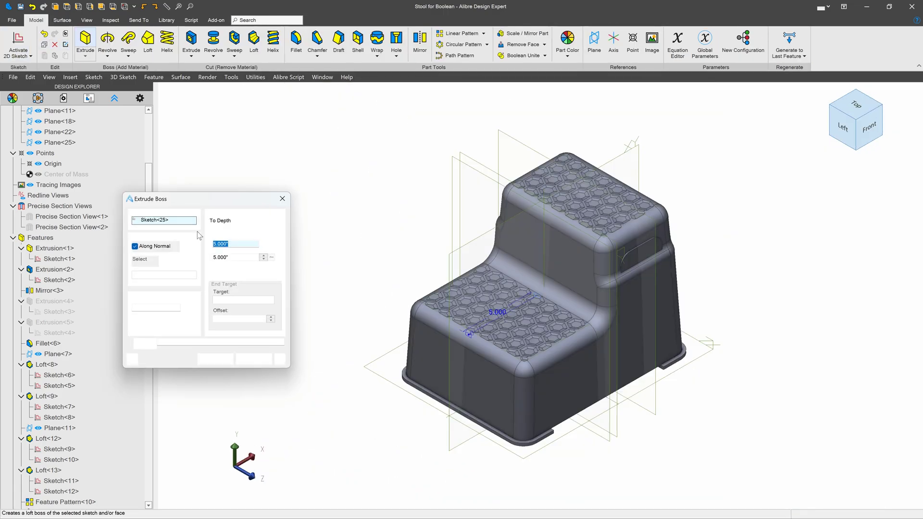
click(248, 221)
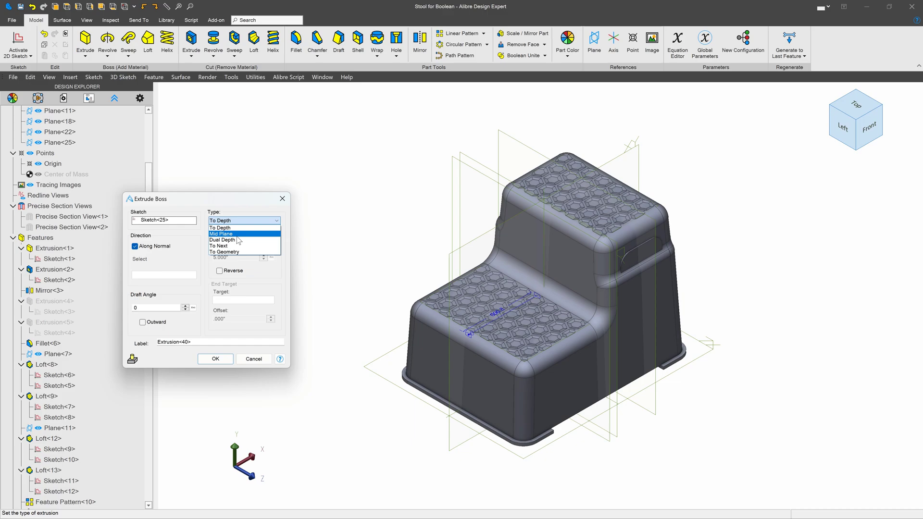
click(234, 249)
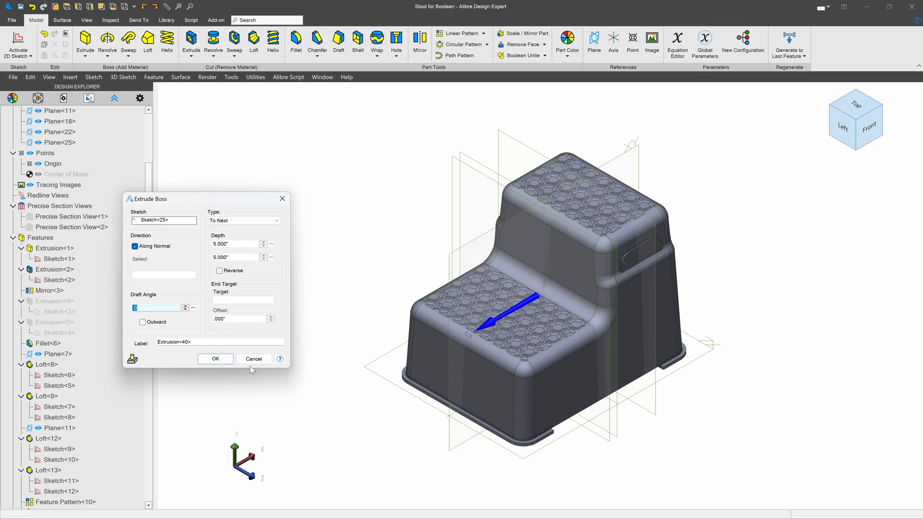
key(Return)
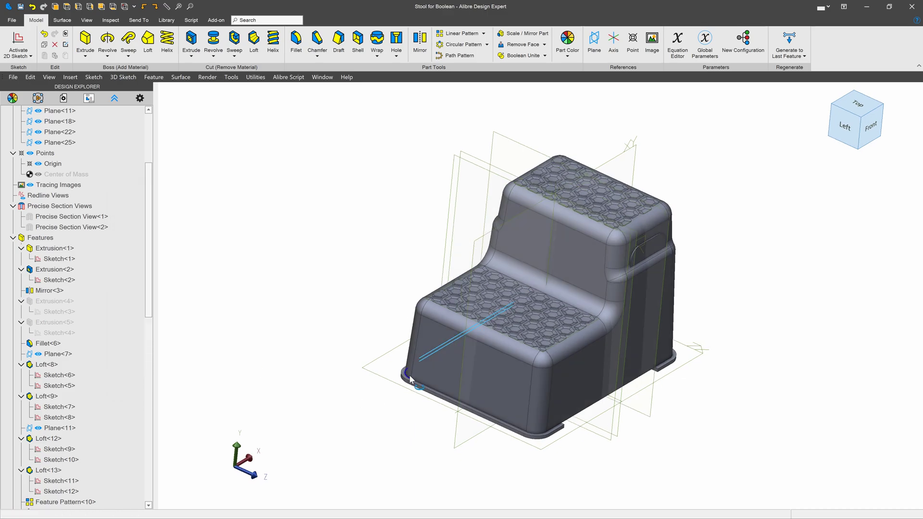
Set up a Mirror of the long-side rim extrusion, Extrusion<40>, with the YZ-Plane as mirror plane.
right_drag(408, 387, 336, 372)
scroll(305, 298, up, 5)
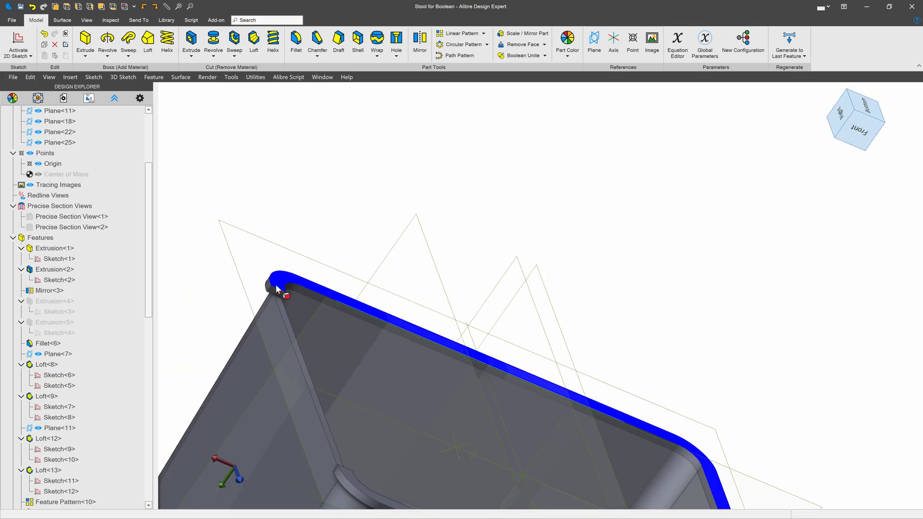
scroll(145, 255, down, 5)
scroll(243, 231, down, 4)
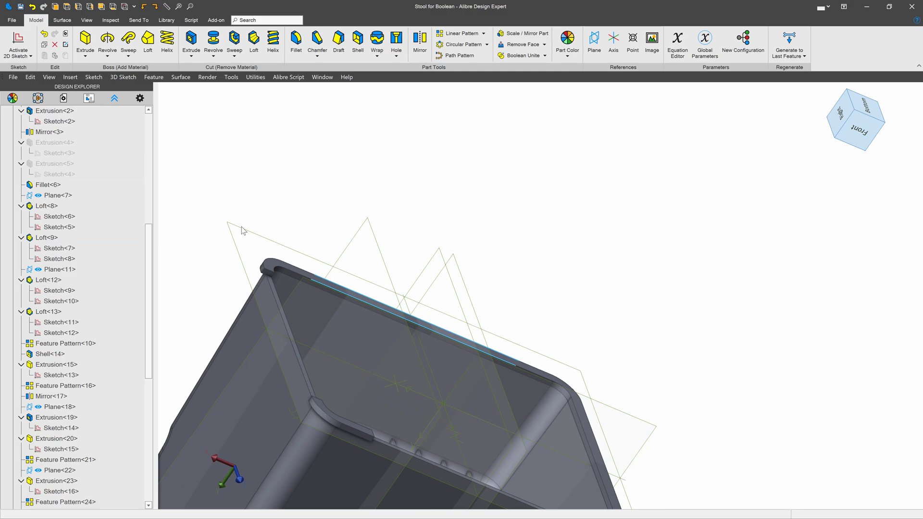
scroll(439, 375, up, 3)
click(413, 47)
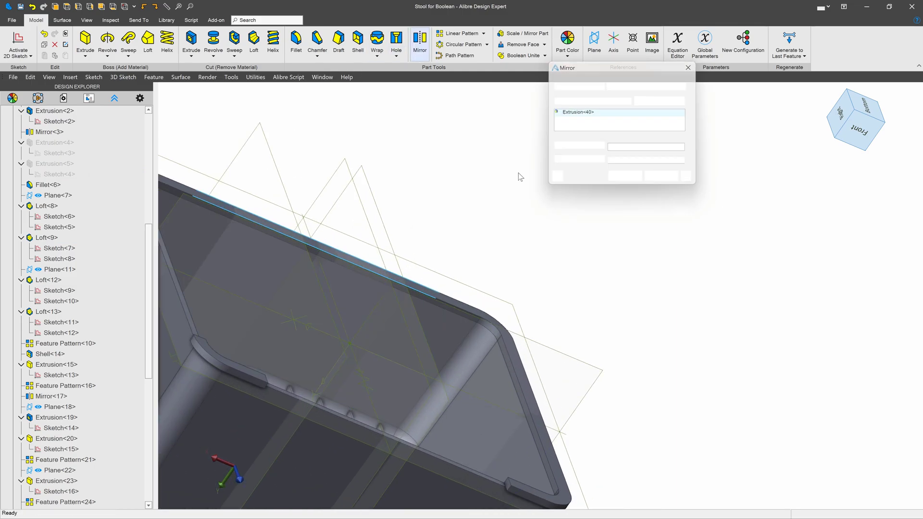
click(638, 150)
scroll(317, 374, down, 6)
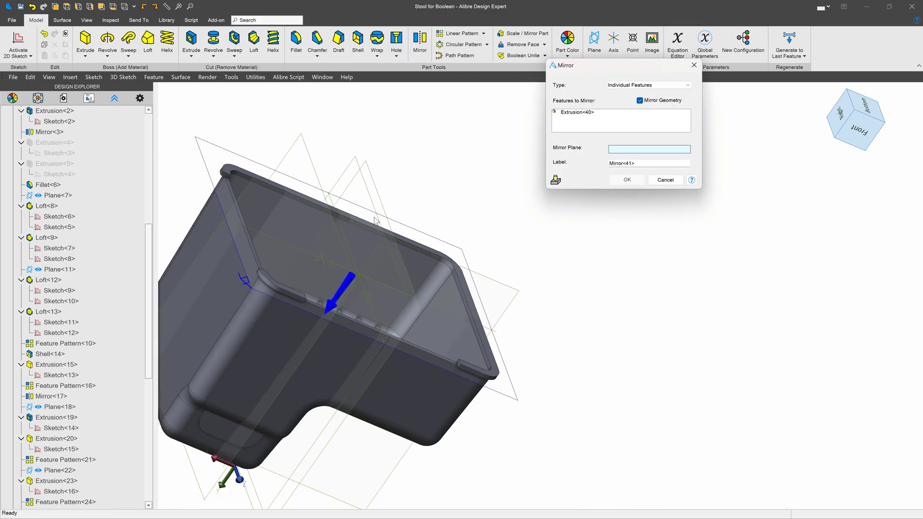
click(303, 389)
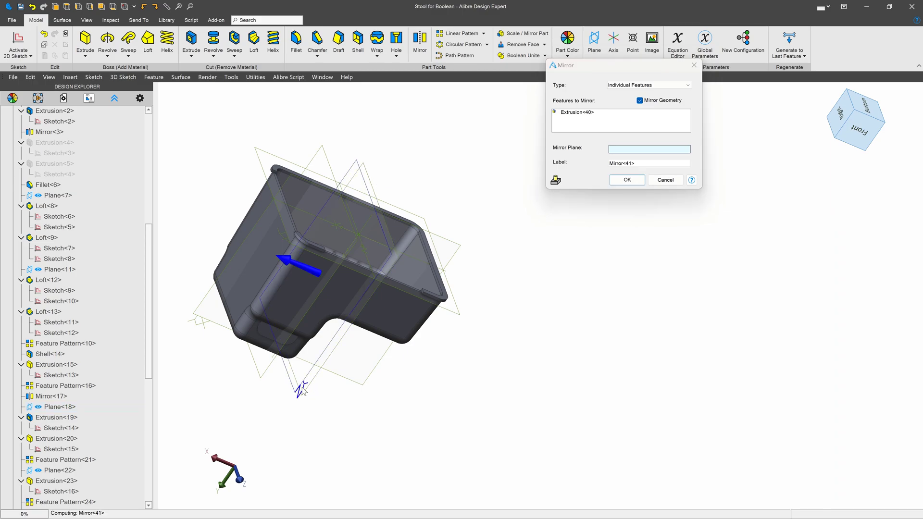
Remove Extrusion<40> from the features to mirror, and complete the mirrors that close the rim gaps on the remaining sides.
right_click(579, 119)
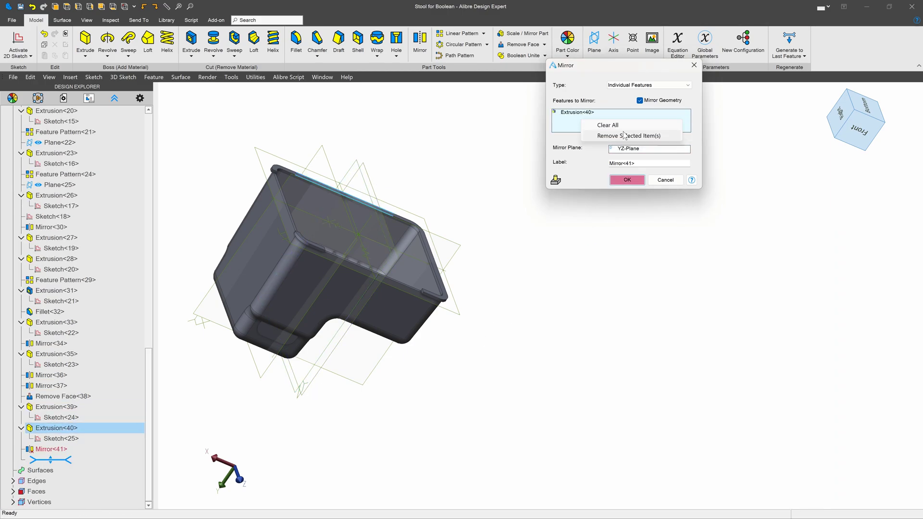
click(624, 135)
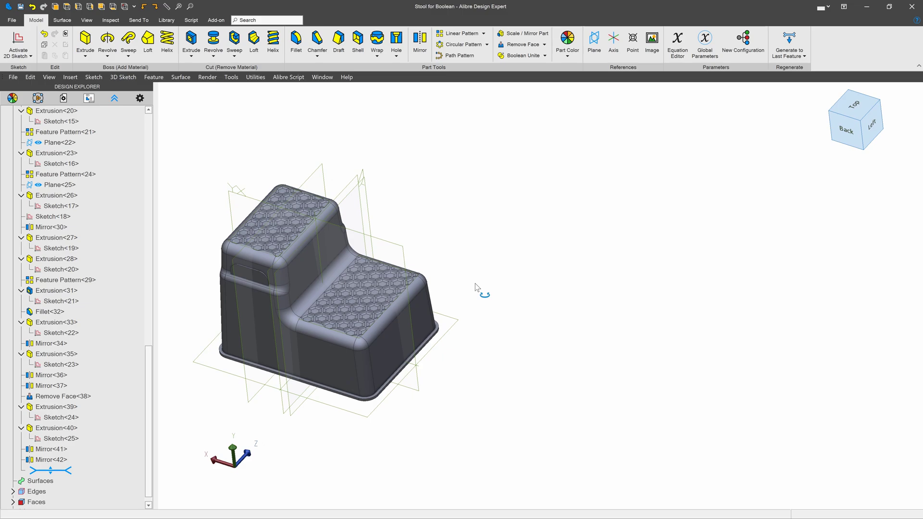
scroll(420, 322, up, 2)
scroll(445, 287, up, 3)
scroll(474, 325, down, 3)
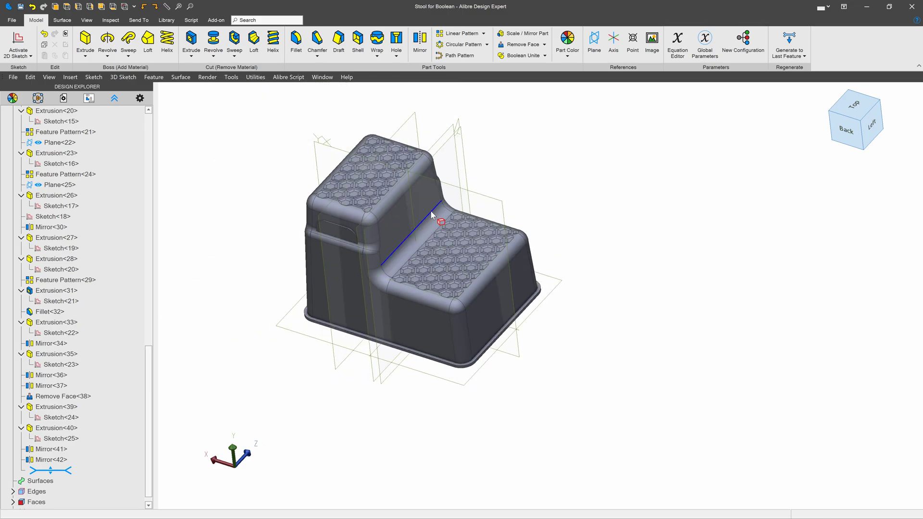
scroll(430, 208, up, 2)
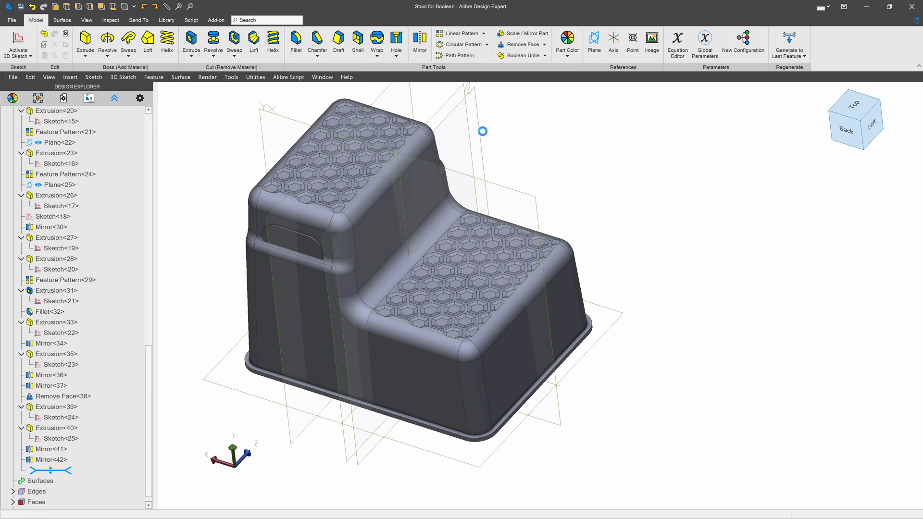
Create a new empty part.
click(12, 21)
click(72, 54)
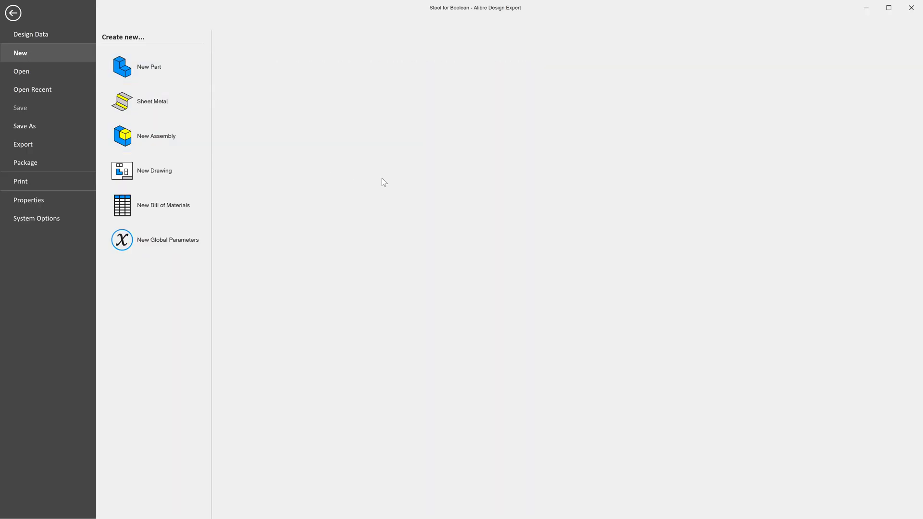
key(Escape)
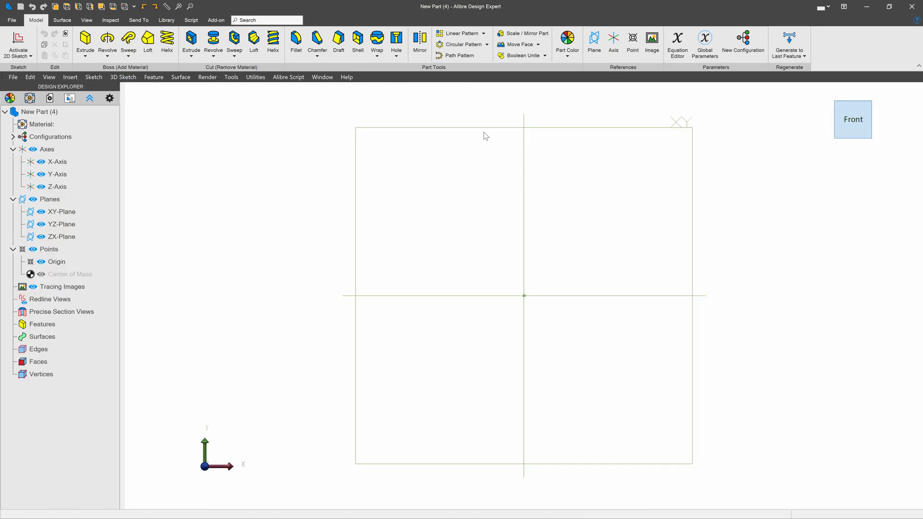
Sketch a rectangle by center about 2.43 in wide on the XY-Plane, centered on the origin.
click(482, 135)
click(19, 43)
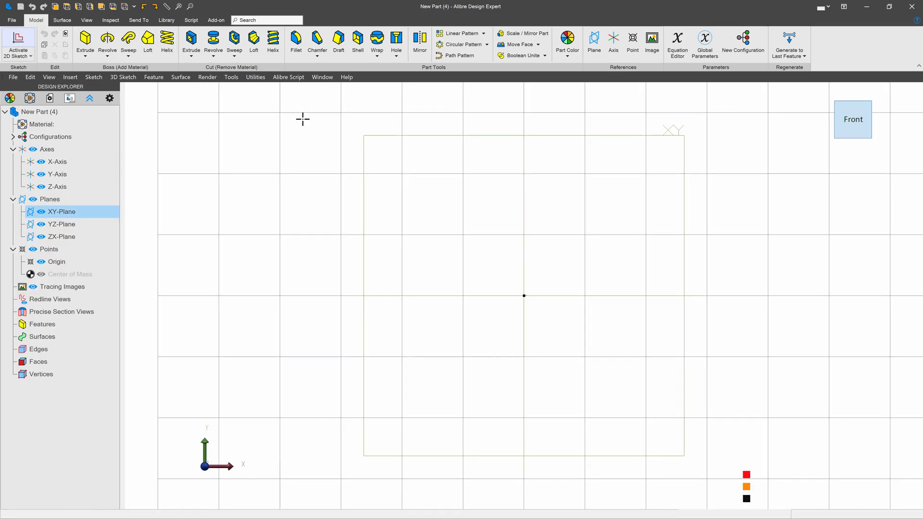
click(217, 56)
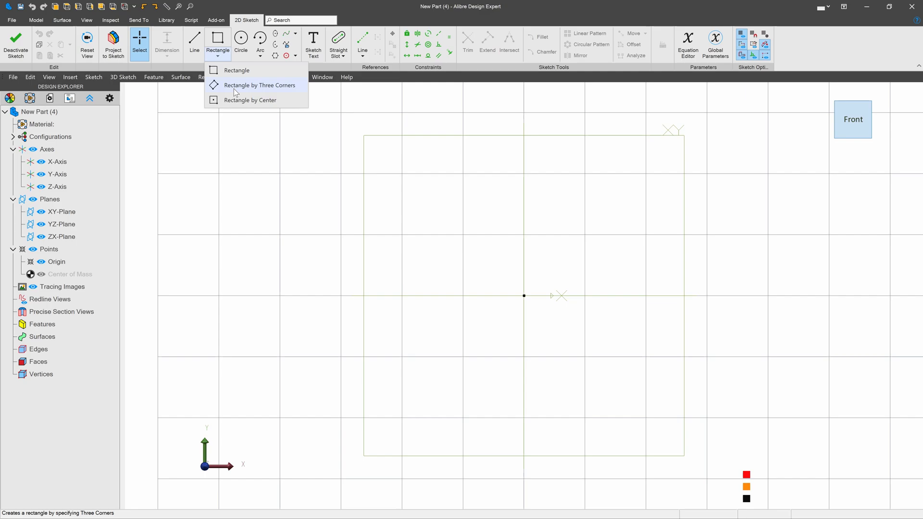
click(240, 100)
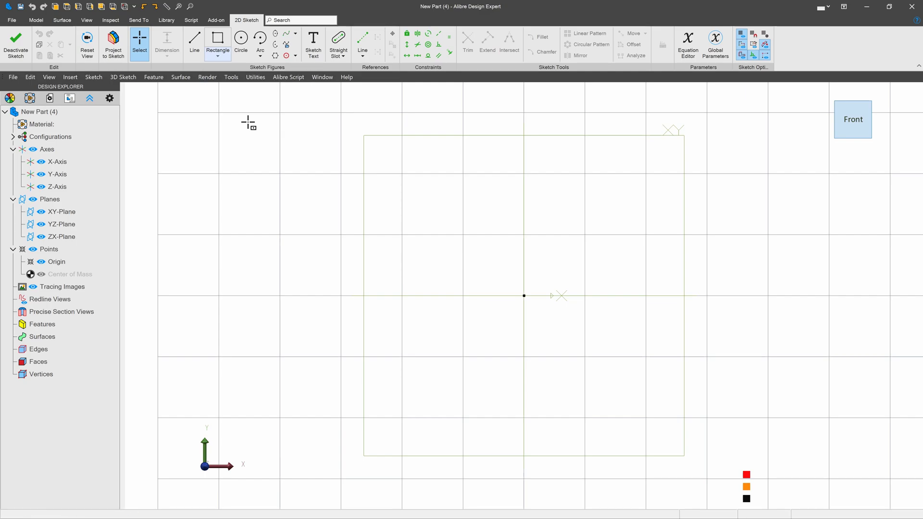
click(524, 295)
click(598, 258)
key(Escape)
Constrain two adjacent sides of the rectangle as equal and make its upper edge horizontal.
key(e)
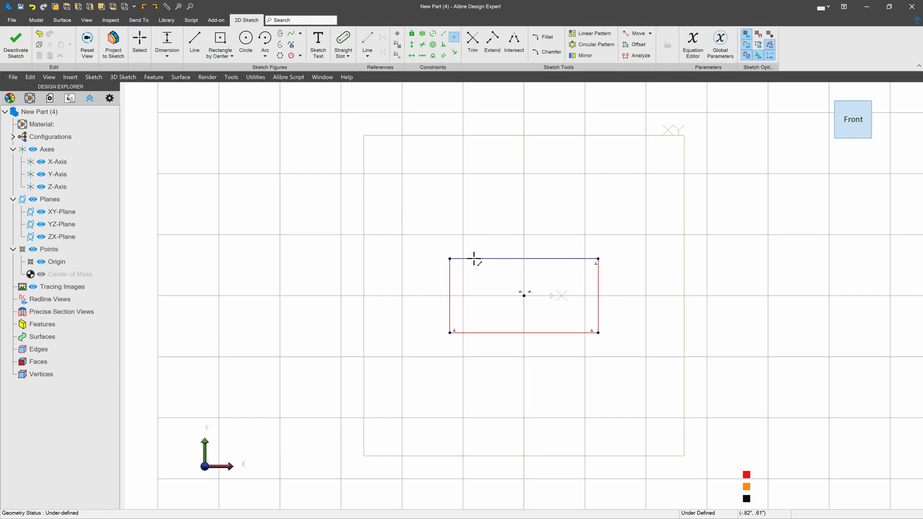
click(475, 259)
click(450, 283)
key(Escape)
key(Escape)
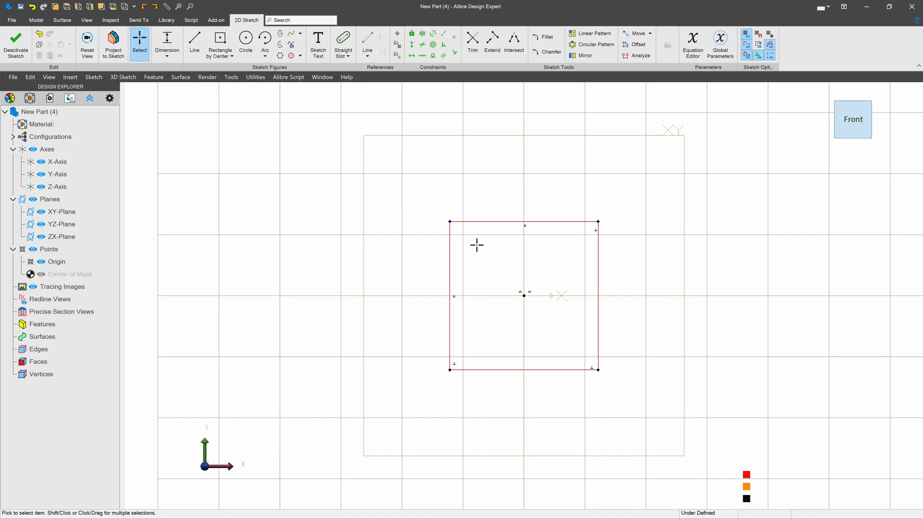
key(h)
click(500, 221)
Dimension the square's upper edge at 15 in.
key(d)
click(499, 196)
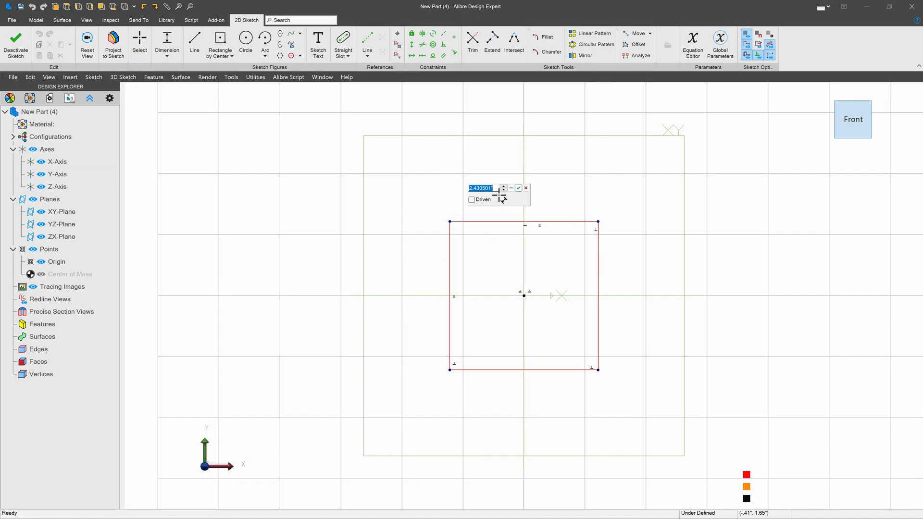
text(15)
key(Return)
scroll(445, 278, down, 6)
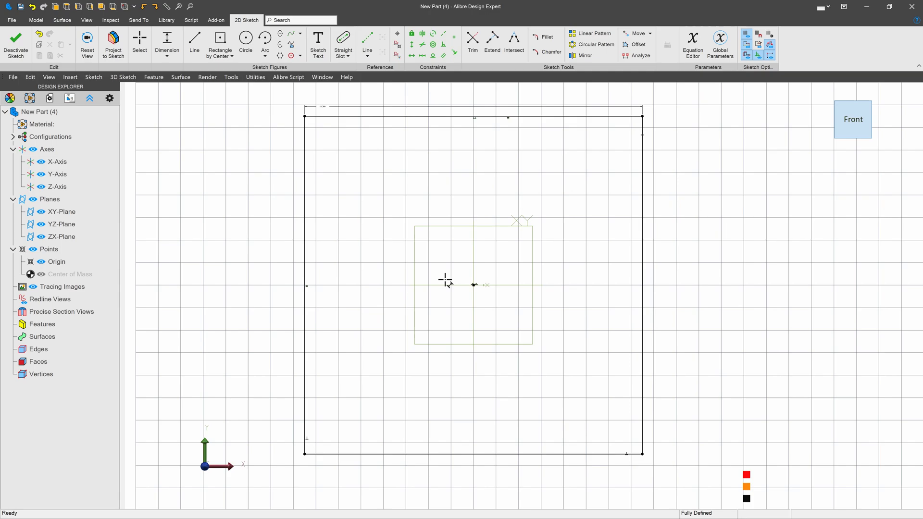
Close the sketch and extrude the square 15 in as a boss.
click(19, 42)
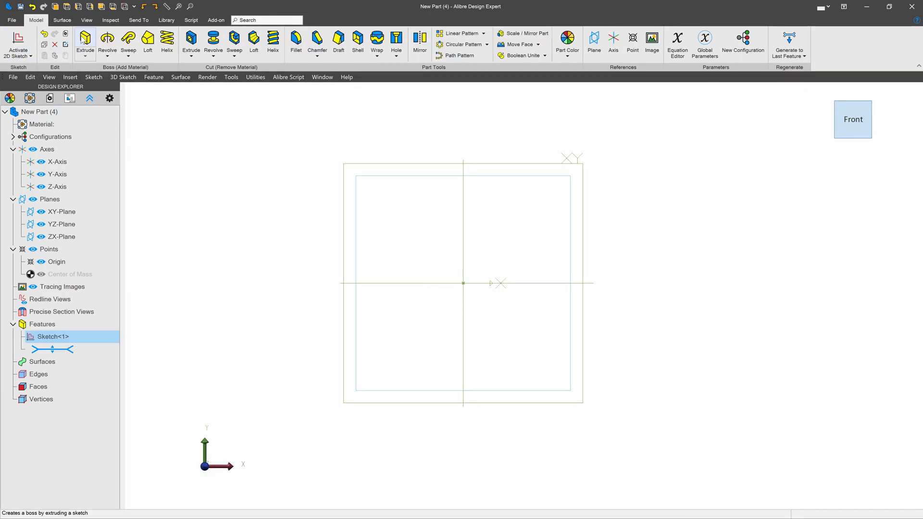
click(84, 41)
key(Return)
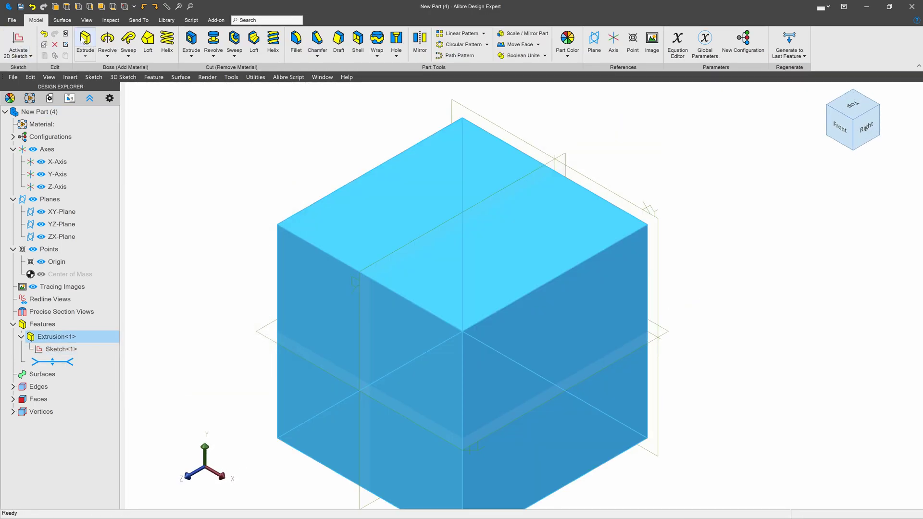
Edit the block's extrusion and set its type to Mid Plane.
right_click(53, 338)
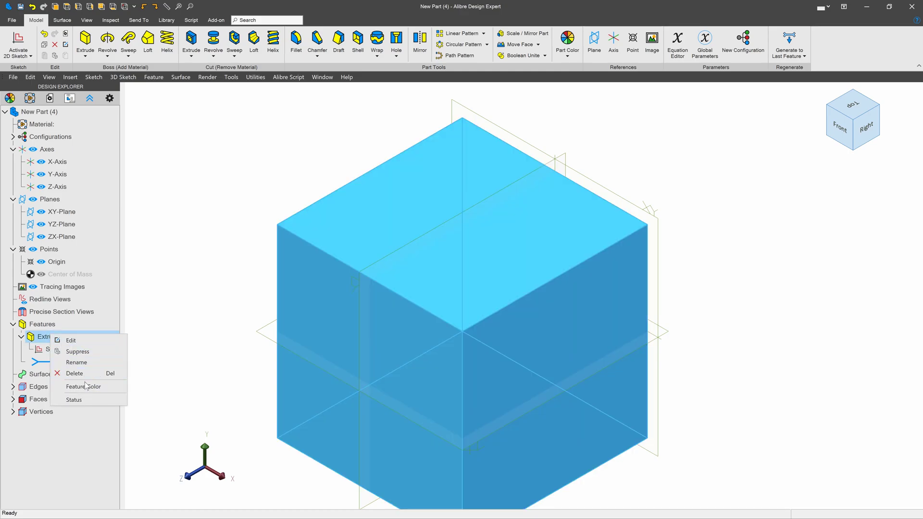
click(72, 341)
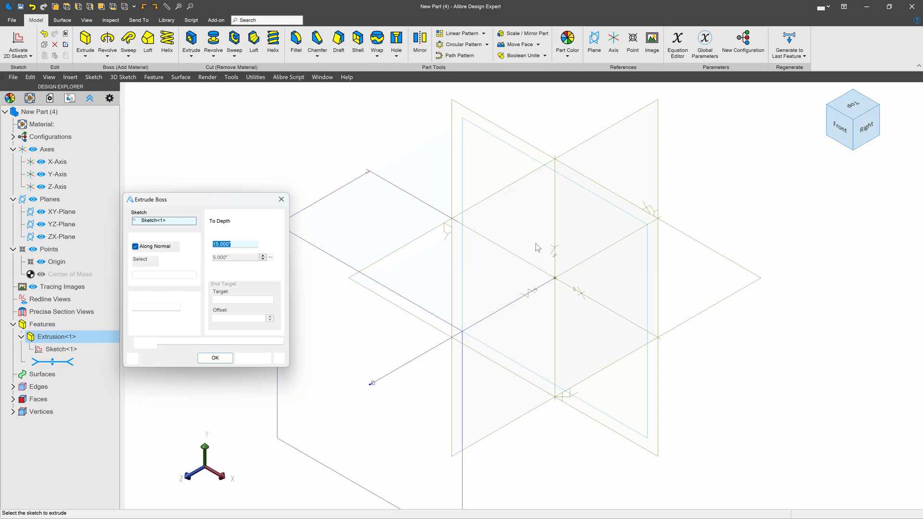
click(244, 220)
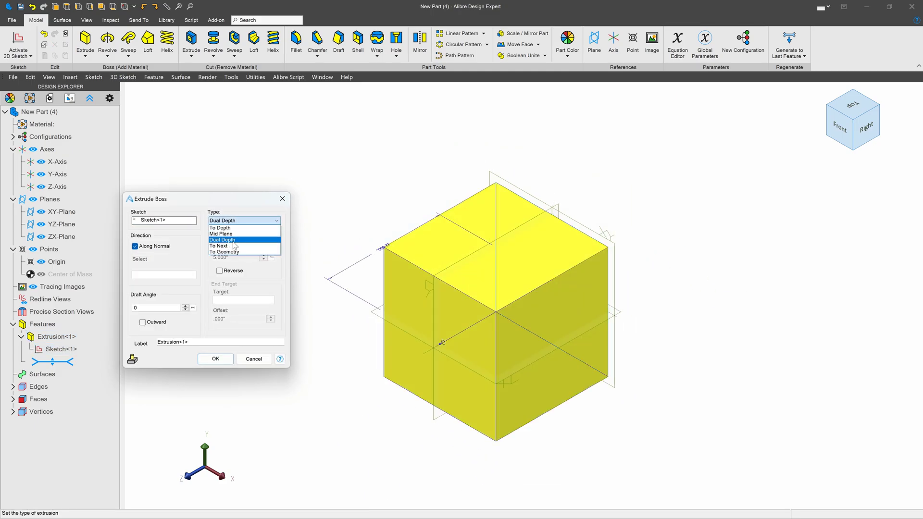
click(234, 240)
click(244, 220)
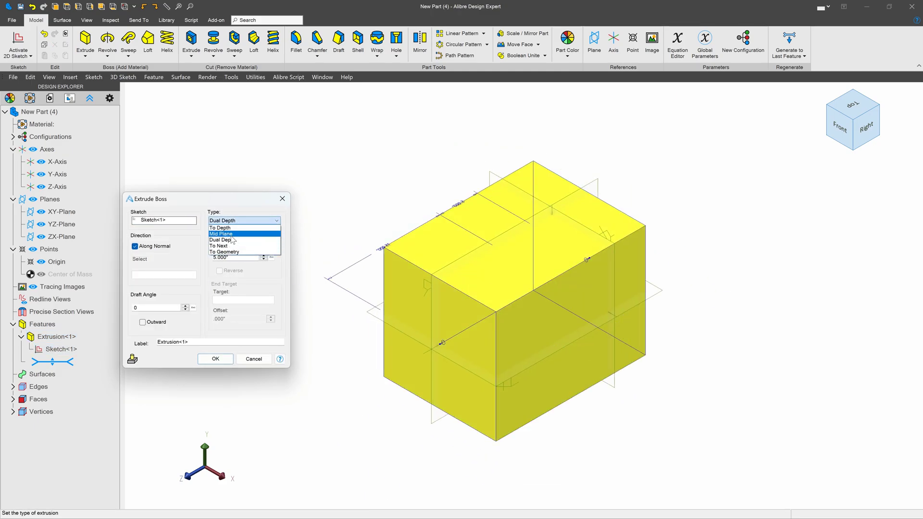
click(232, 234)
click(211, 359)
Start a Boolean Subtract on the block and insert one copy of Stool for Boolean.AD_PRT as the tool.
scroll(422, 161, up, 2)
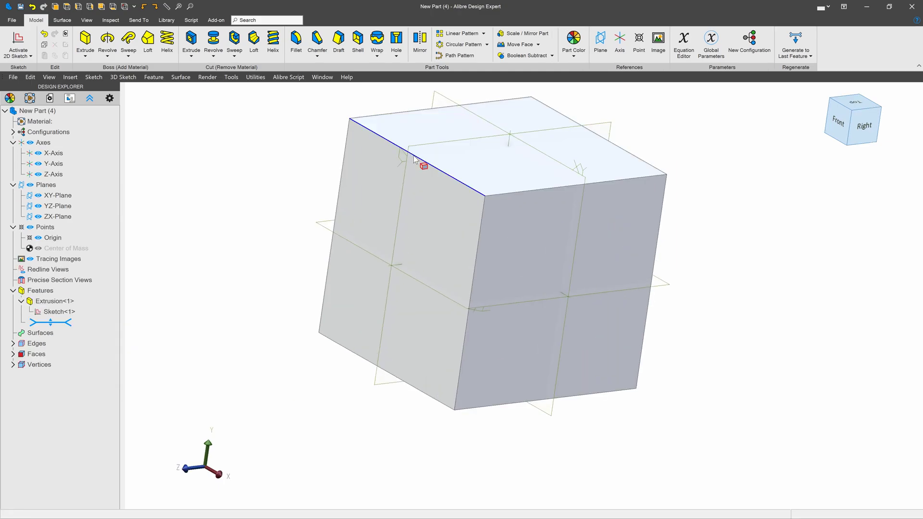
middle_drag(422, 161, 460, 225)
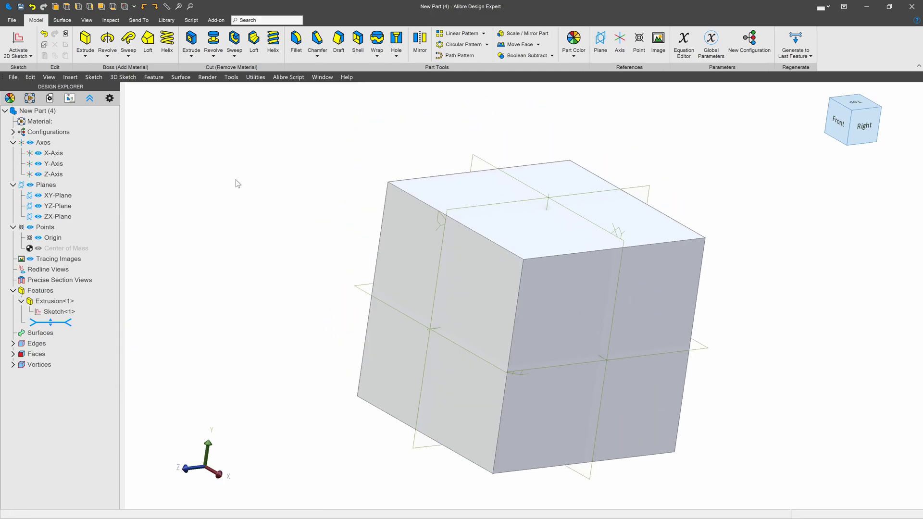
scroll(256, 203, down, 3)
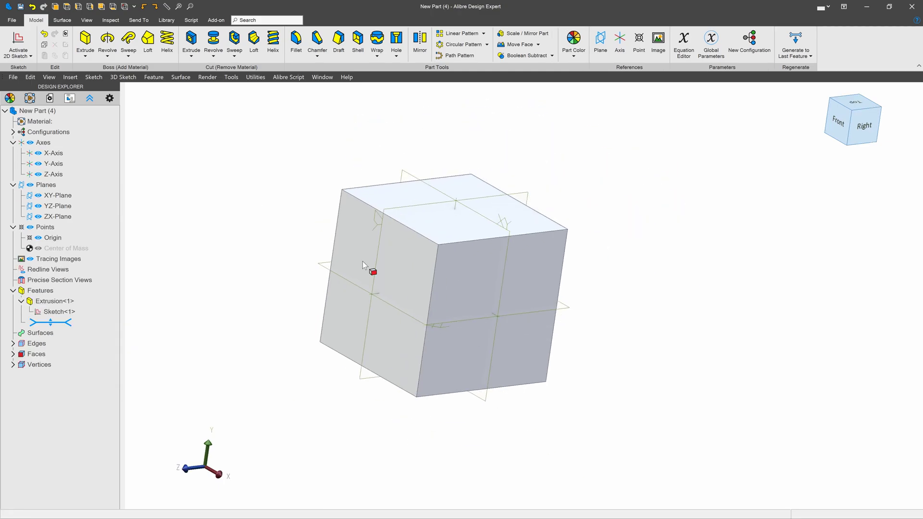
scroll(456, 283, up, 3)
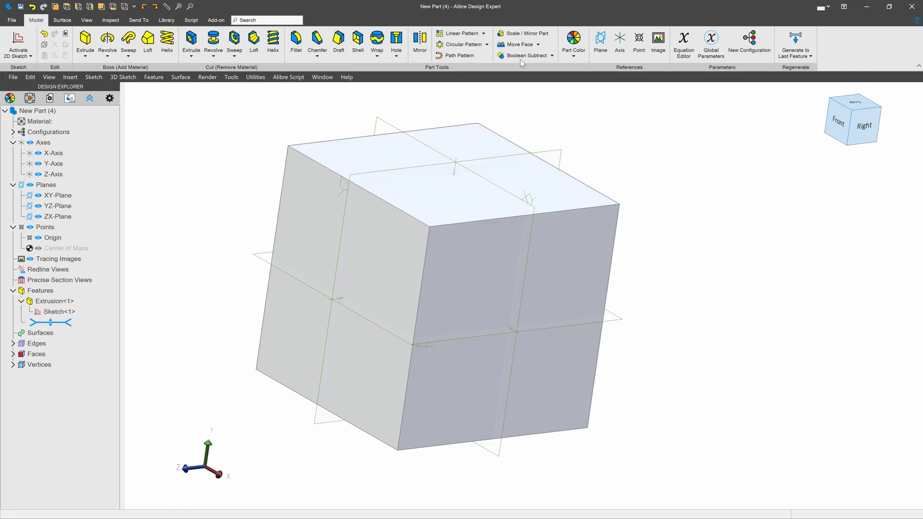
click(538, 56)
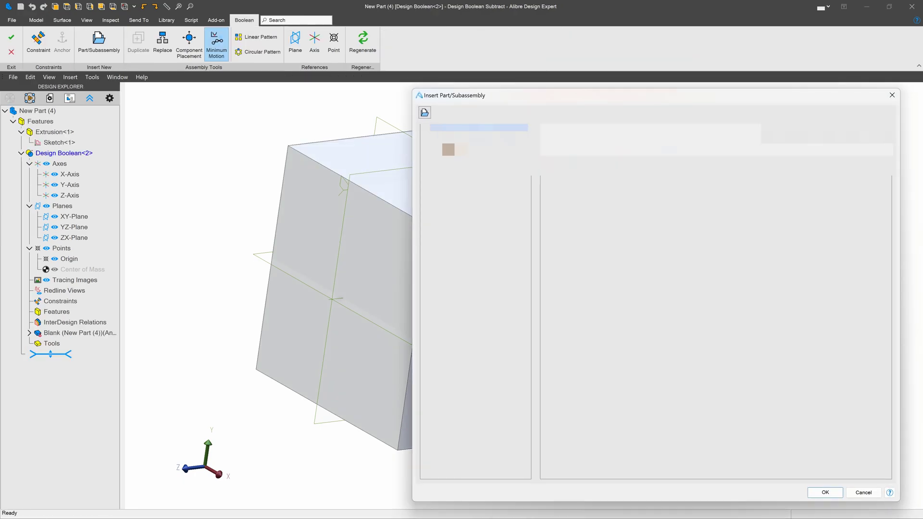
click(425, 113)
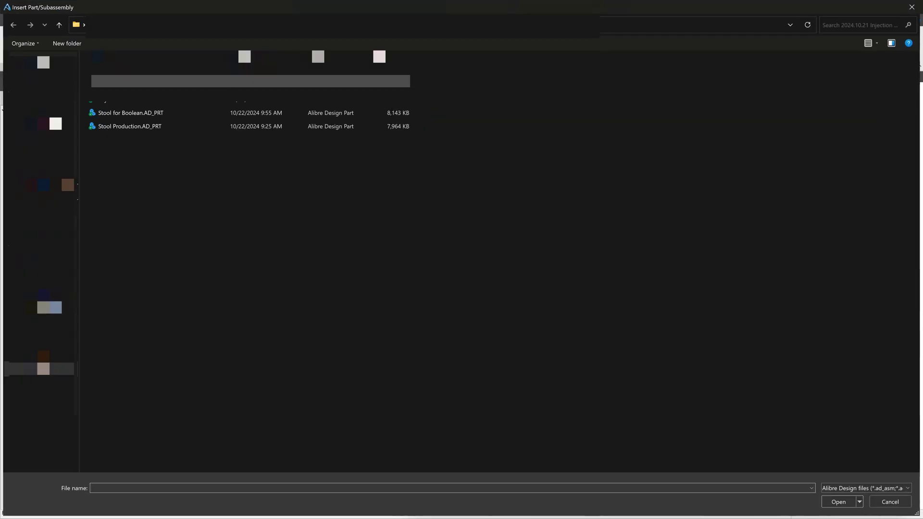
click(139, 115)
click(837, 501)
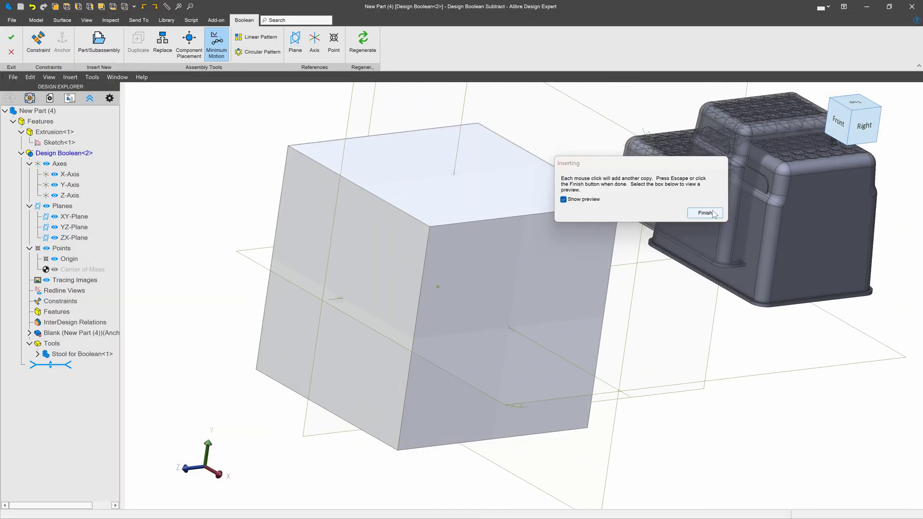
click(705, 212)
Show the stool's reference geometry and constrain its XY-Plane and YZ-Plane coincident with the design's matching planes.
right_click(694, 229)
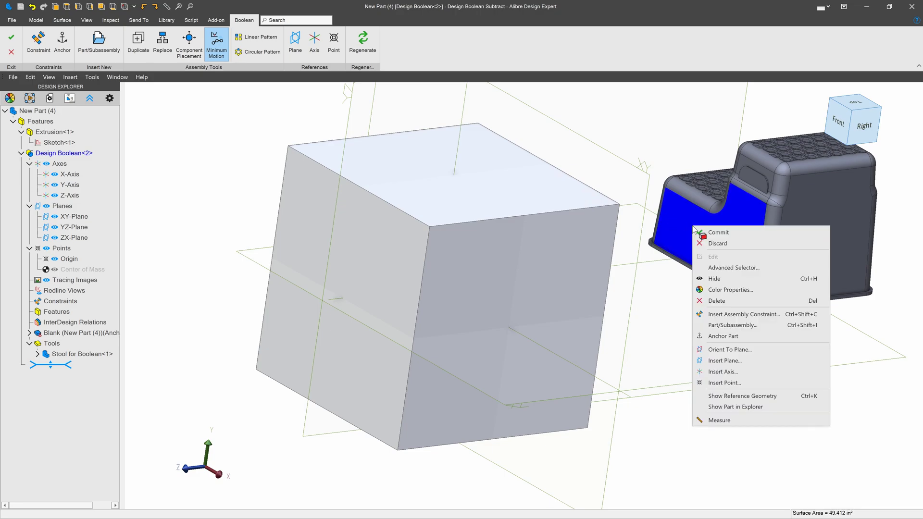
click(723, 396)
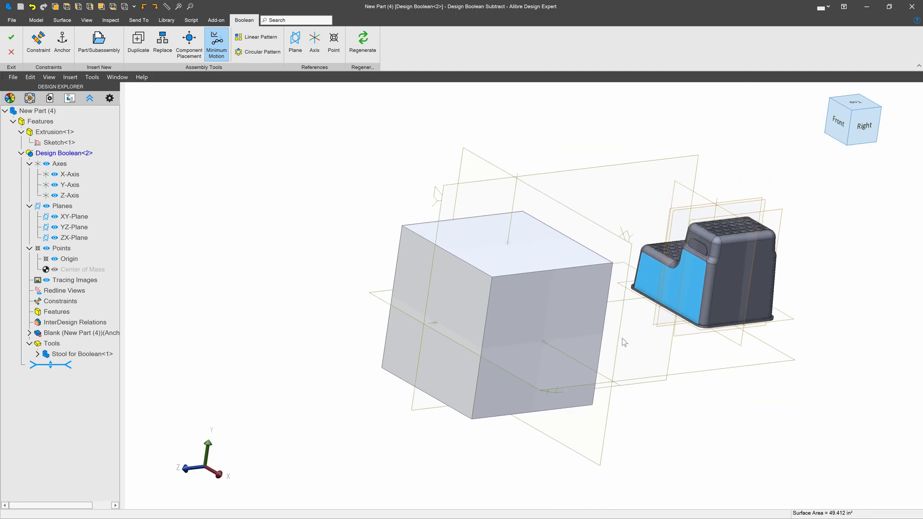
click(39, 39)
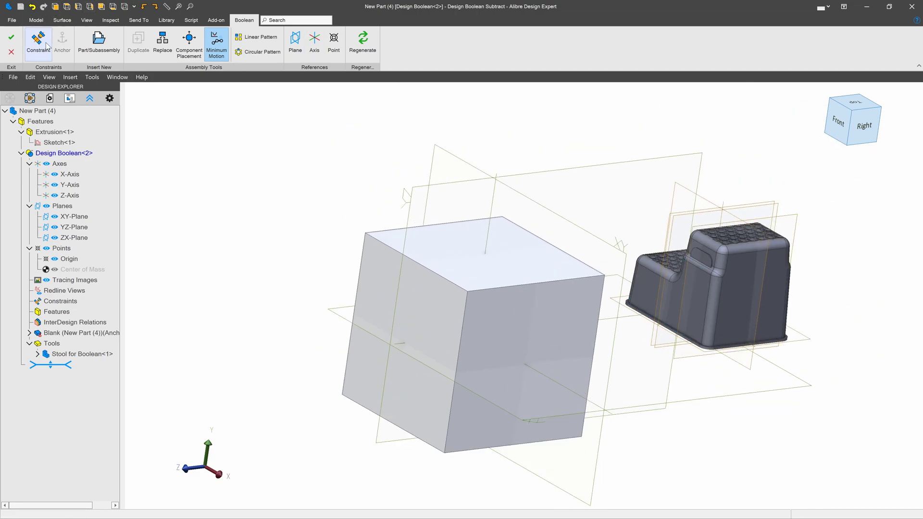
click(688, 191)
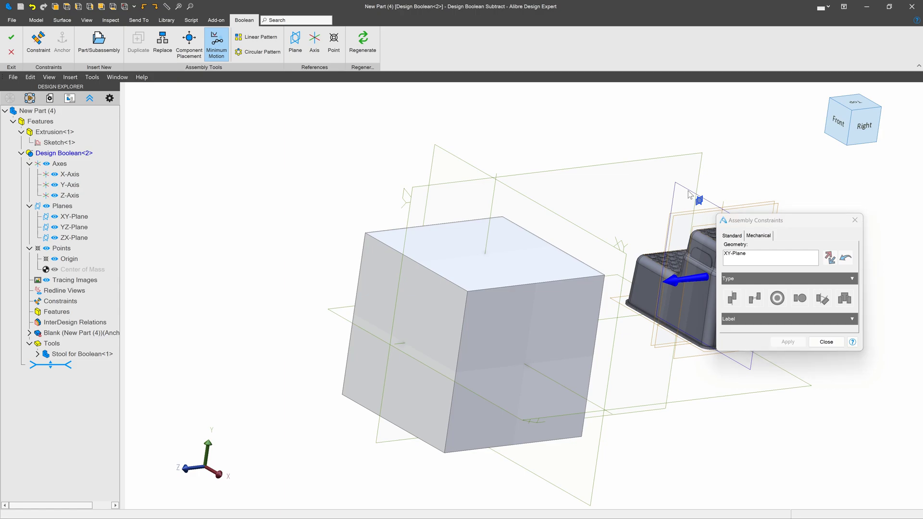
click(451, 156)
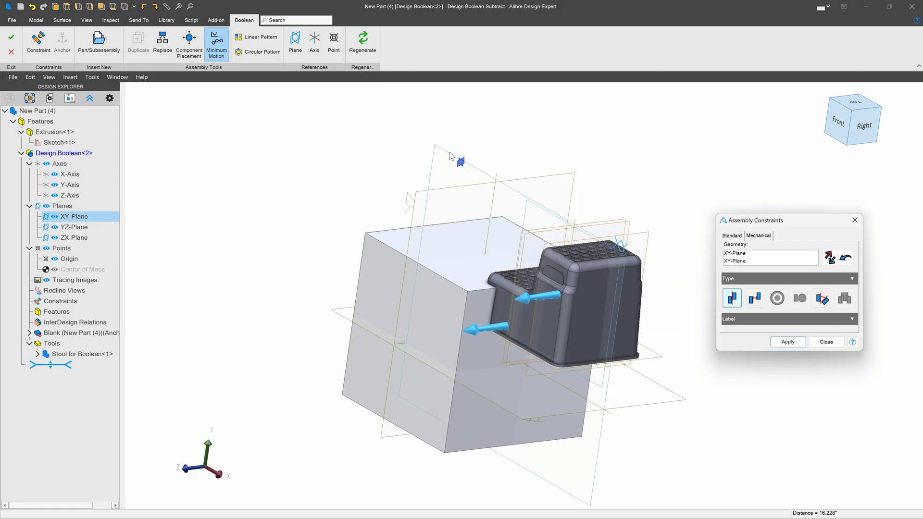
click(788, 341)
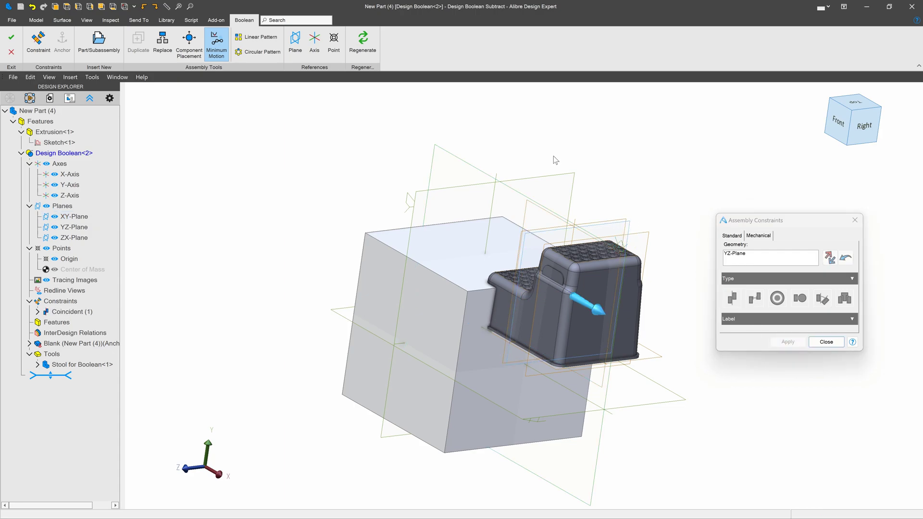
click(551, 176)
click(795, 345)
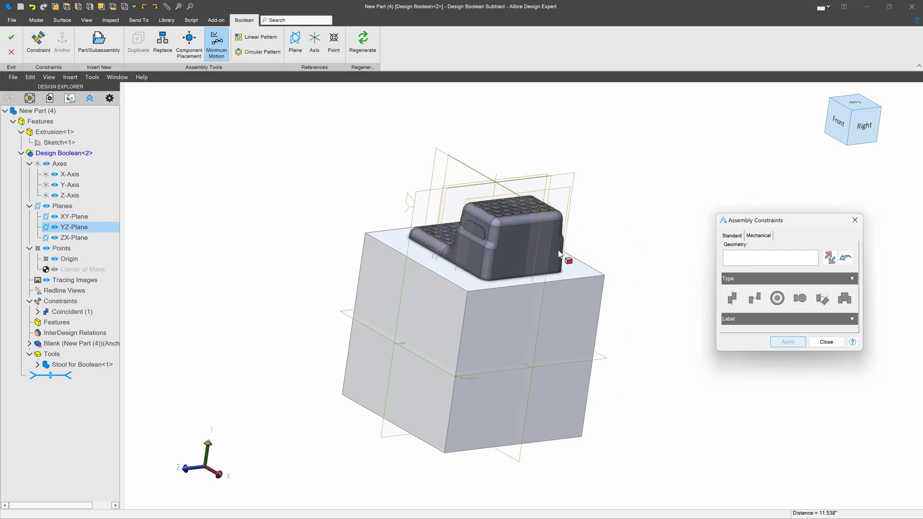
Add a coincident constraint between the stool's bottom rim face and the block's bottom face, and finish the assembly constraints.
drag(529, 269, 538, 203)
middle_drag(537, 203, 550, 181)
scroll(382, 181, up, 3)
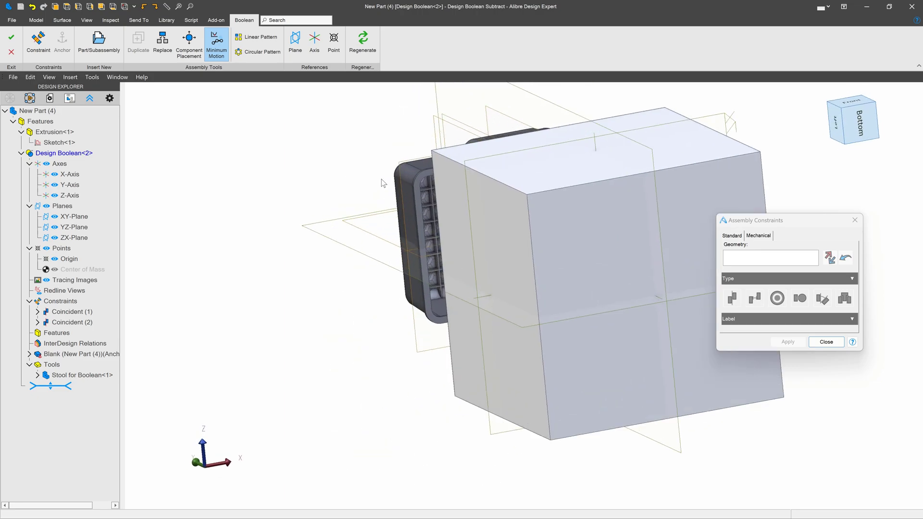
scroll(433, 168, up, 5)
click(448, 162)
scroll(449, 162, down, 5)
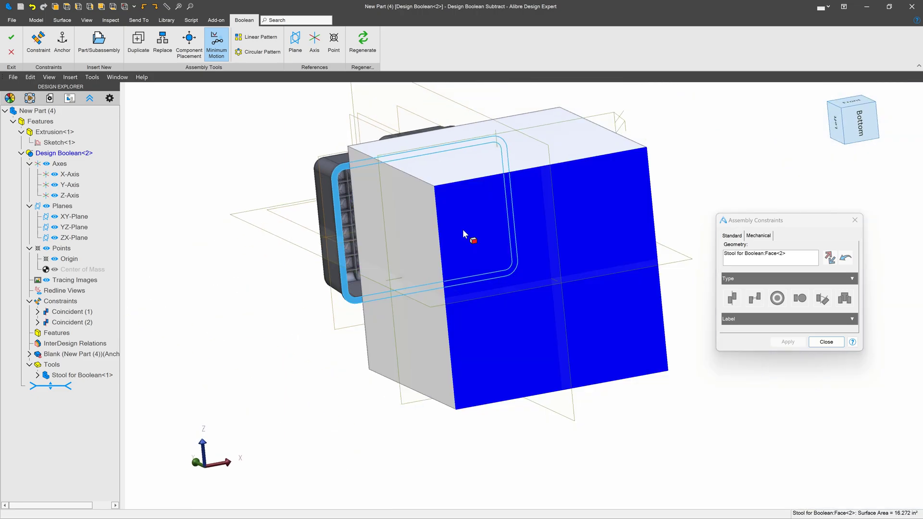
click(463, 230)
click(776, 340)
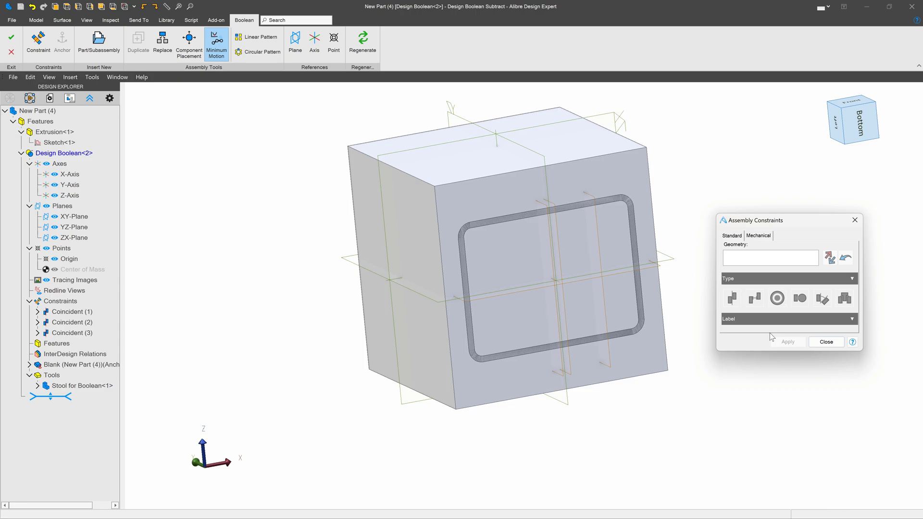
click(828, 343)
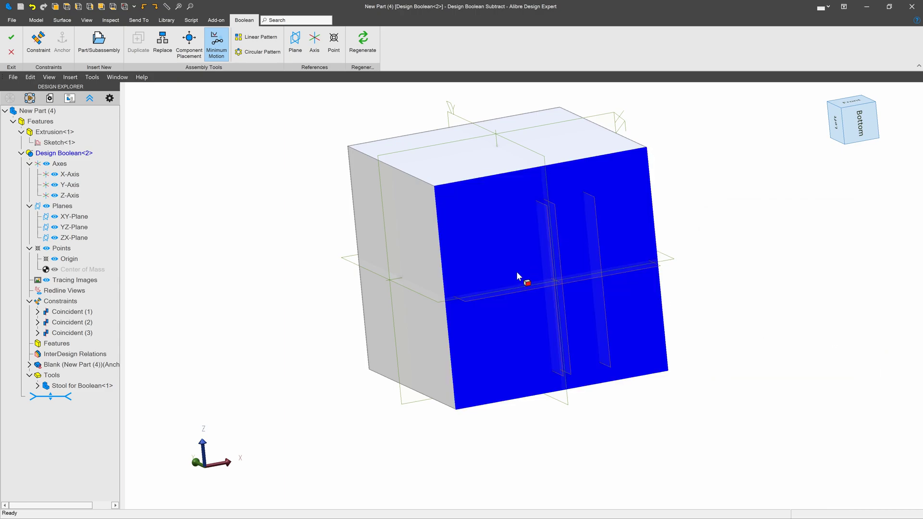
Commit the Boolean Subtract to cut the stool shape out of the block.
click(12, 39)
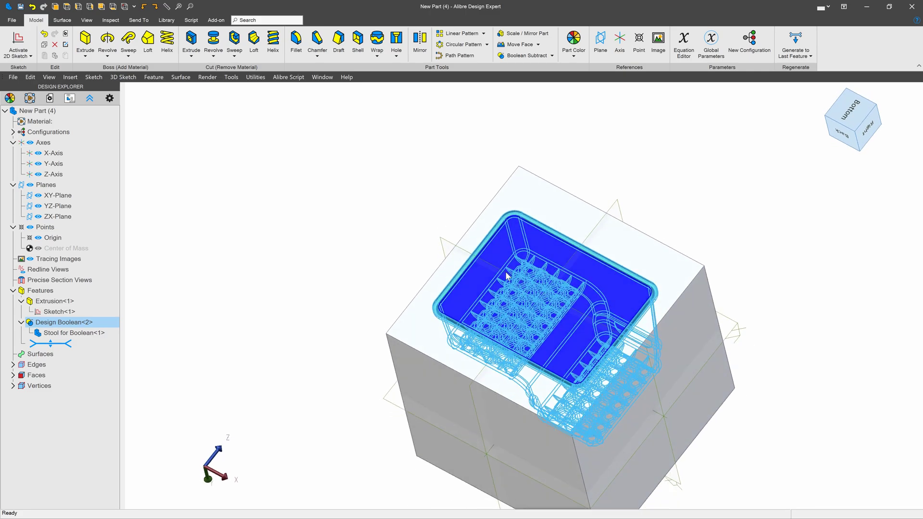
click(709, 277)
scroll(737, 380, up, 5)
scroll(838, 355, down, 4)
scroll(625, 288, up, 2)
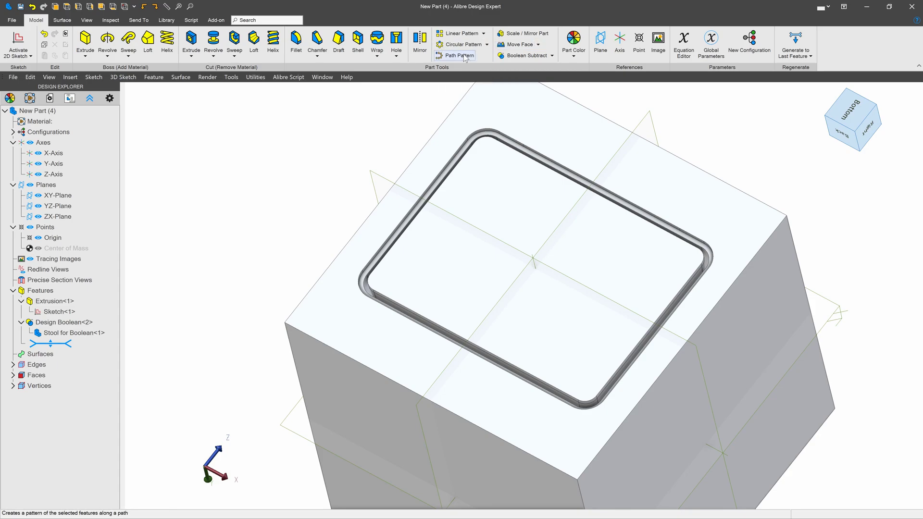
Remove the inner lump enclosed by the stool-shaped cut from the block with Remove Model Pieces.
click(551, 55)
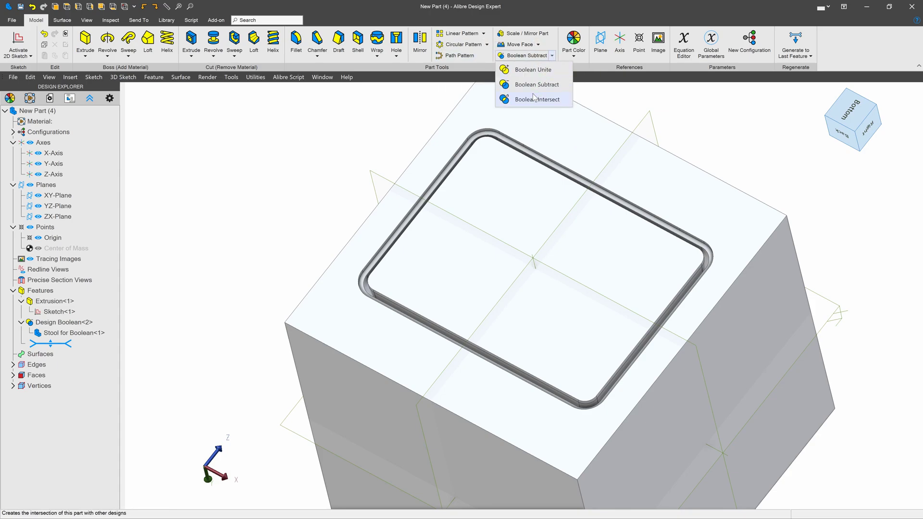
click(538, 44)
click(529, 100)
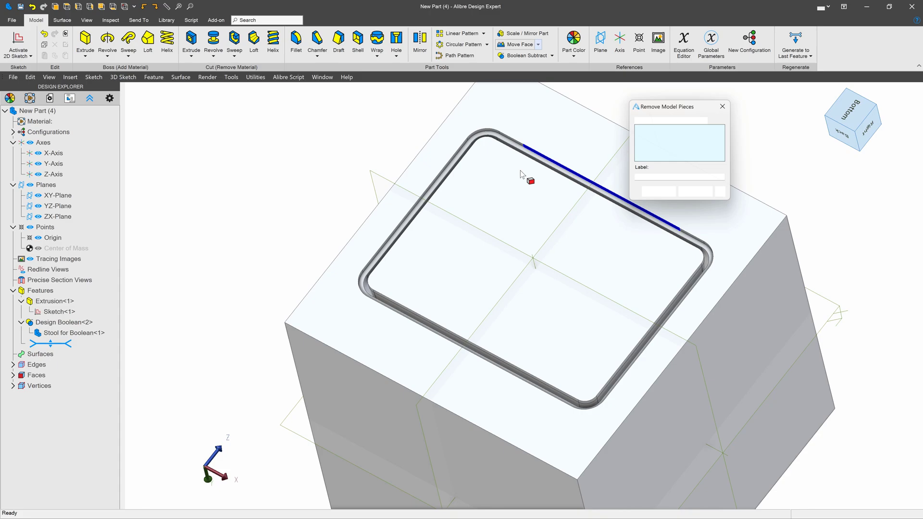
click(577, 185)
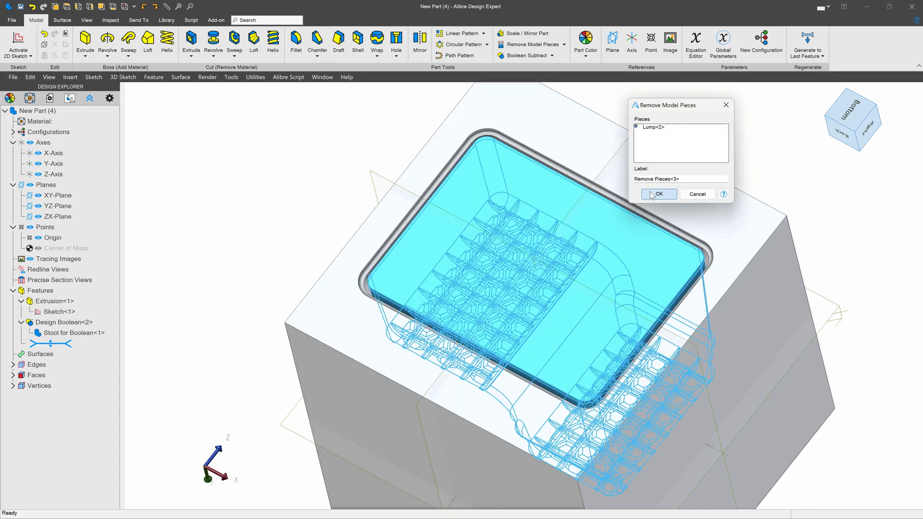
scroll(576, 183, down, 3)
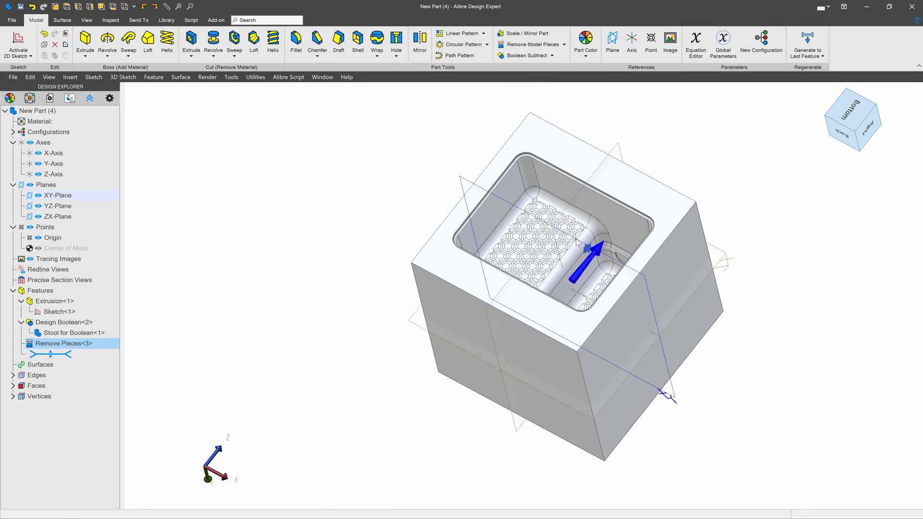
mouse_move(576, 238)
middle_down()
mouse_move(575, 250)
mouse_move(578, 236)
middle_up()
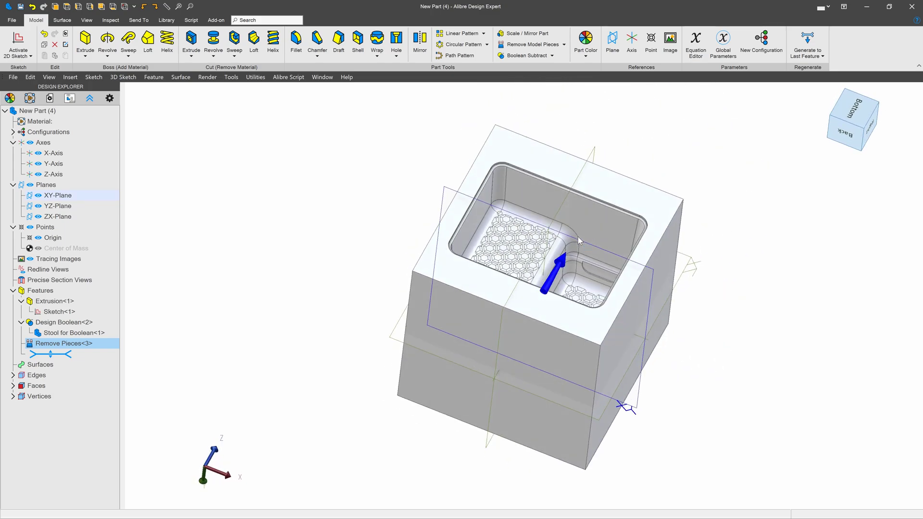
scroll(591, 265, up, 3)
Save the hollowed block as a new part named Cavity in the 2024.10.21 Injection Mold Tool - Copy folder.
click(12, 19)
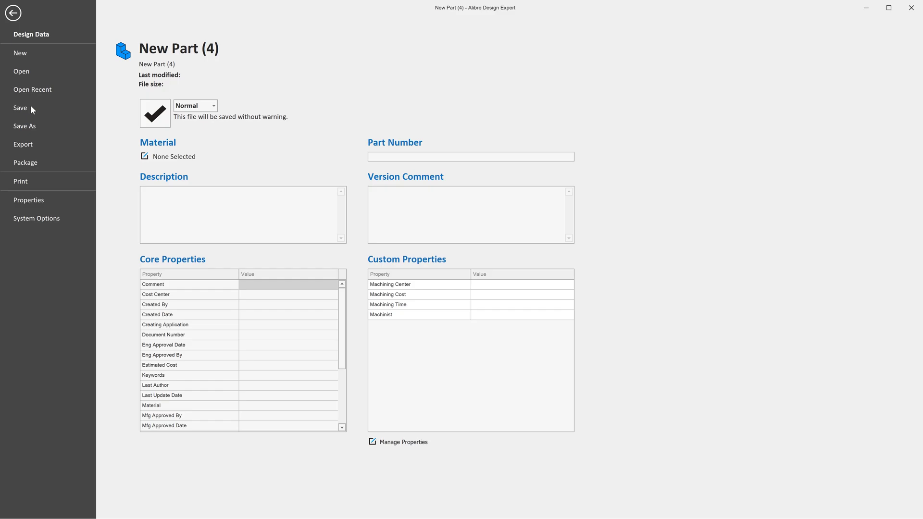
click(34, 124)
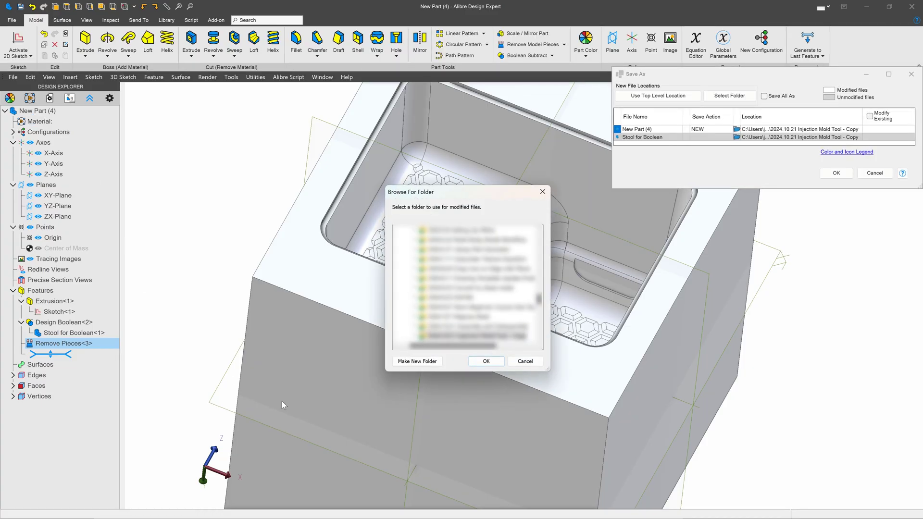
click(486, 361)
click(660, 129)
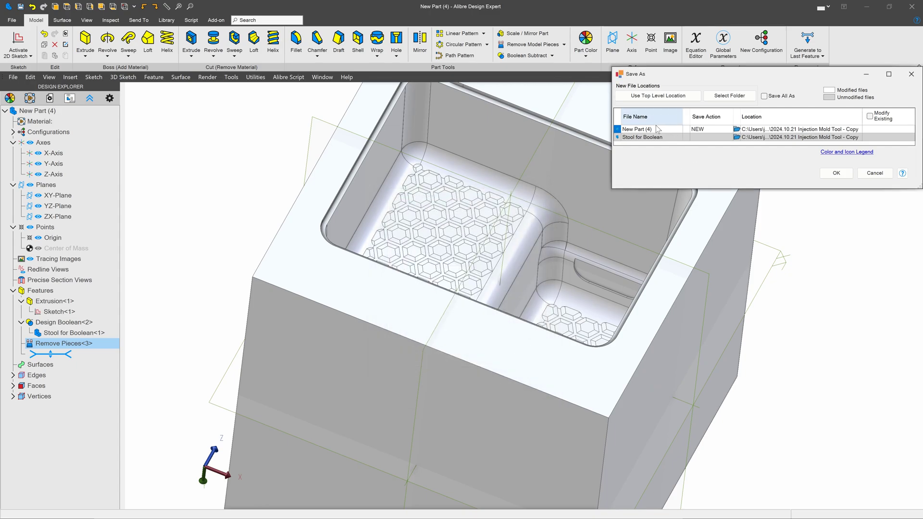
click(662, 132)
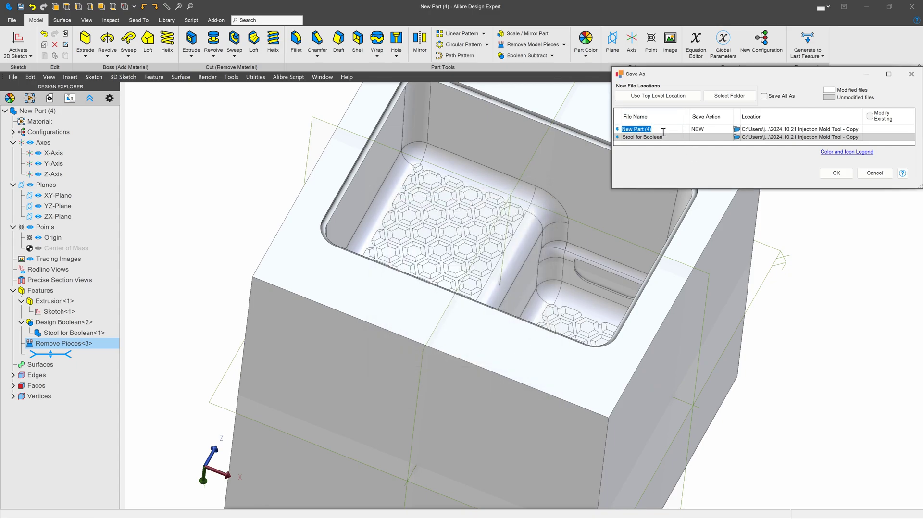
text(Cavity)
key(Return)
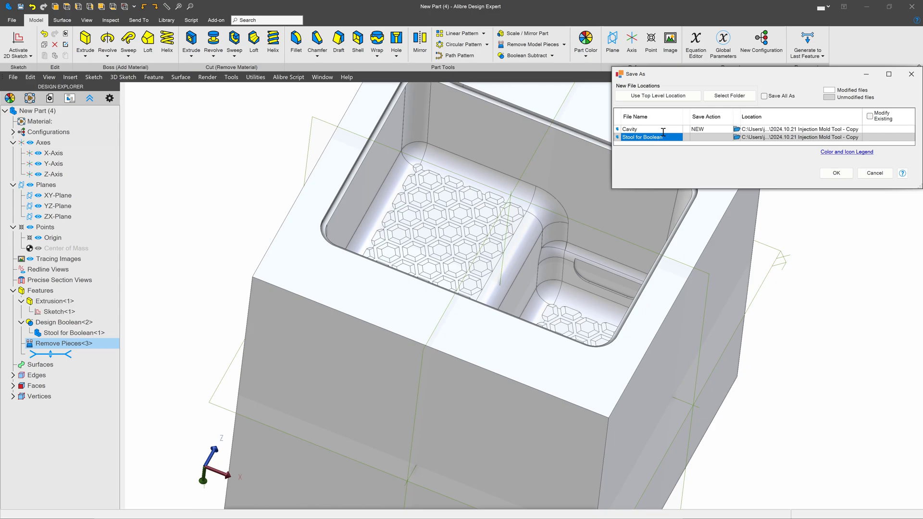
click(838, 173)
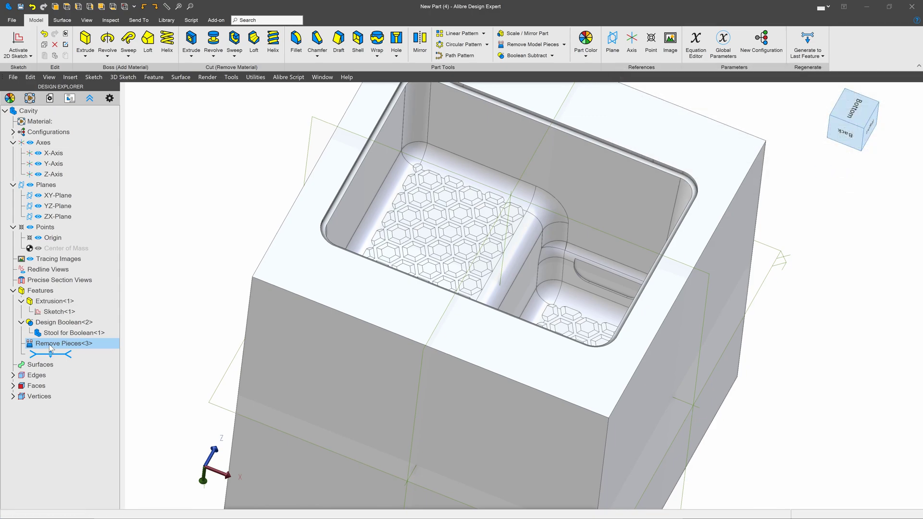
Edit the Remove Pieces feature to remove the outer block instead, keeping the inner stool-shaped lump.
right_click(51, 348)
click(70, 360)
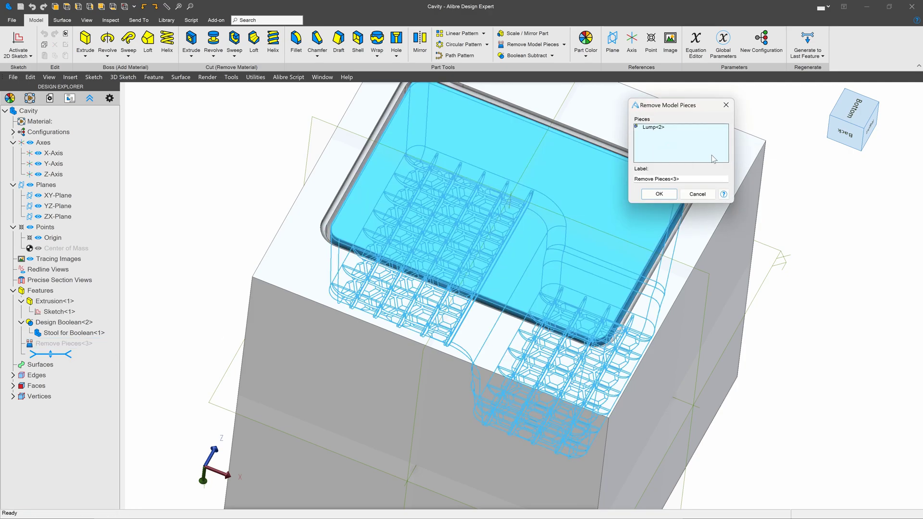
click(659, 195)
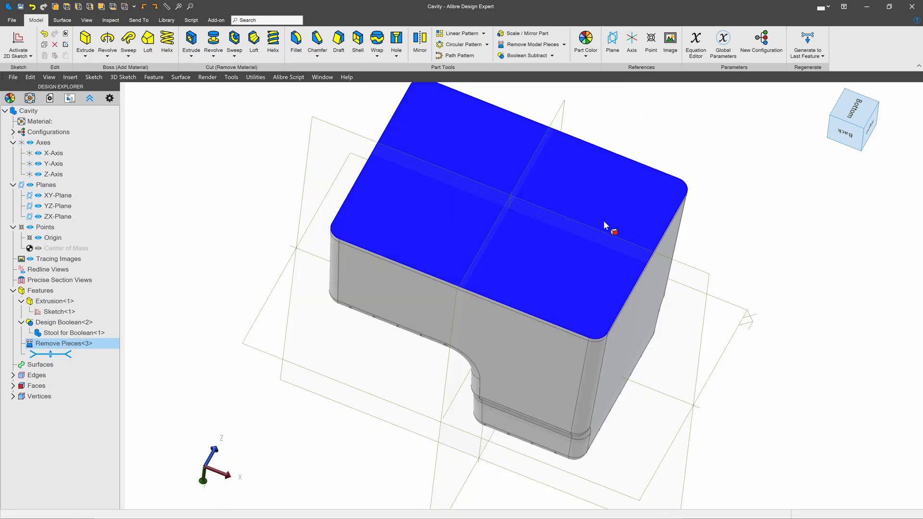
middle_drag(608, 226, 631, 351)
scroll(638, 350, down, 2)
scroll(607, 201, up, 5)
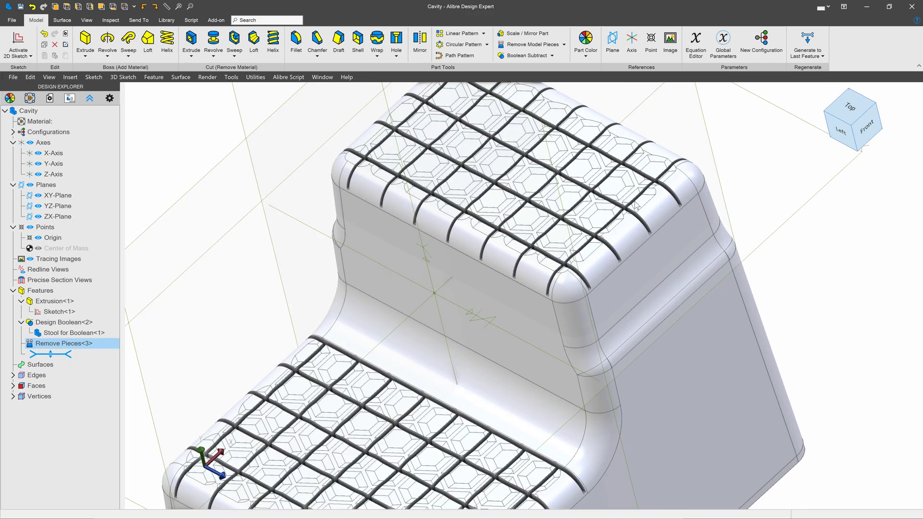
scroll(636, 205, up, 3)
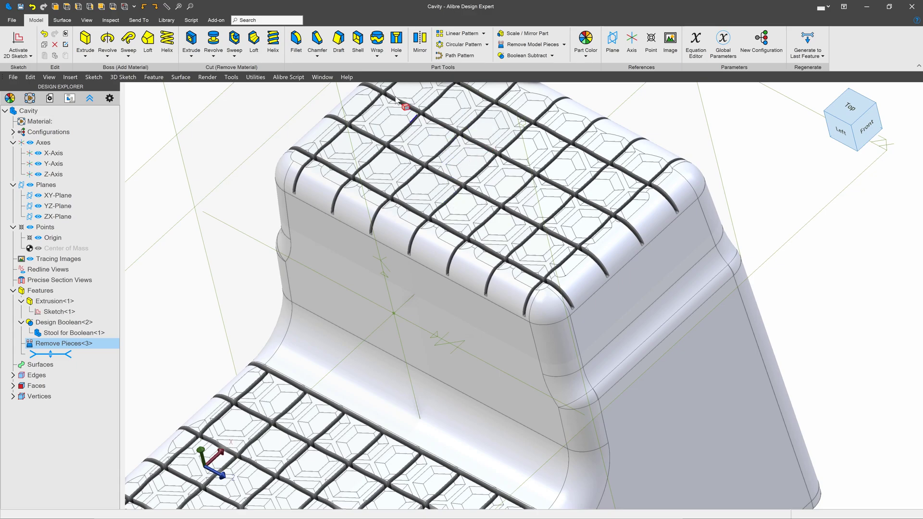
scroll(443, 247, down, 5)
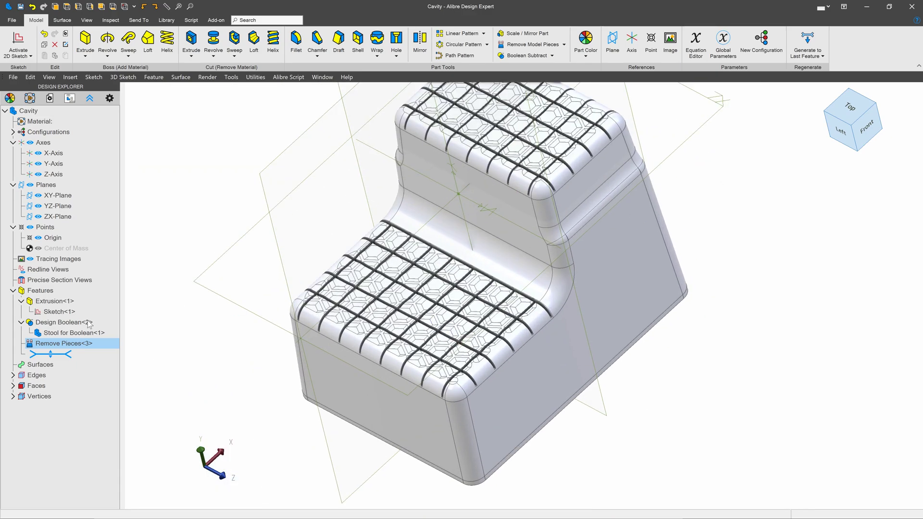
right_click(53, 344)
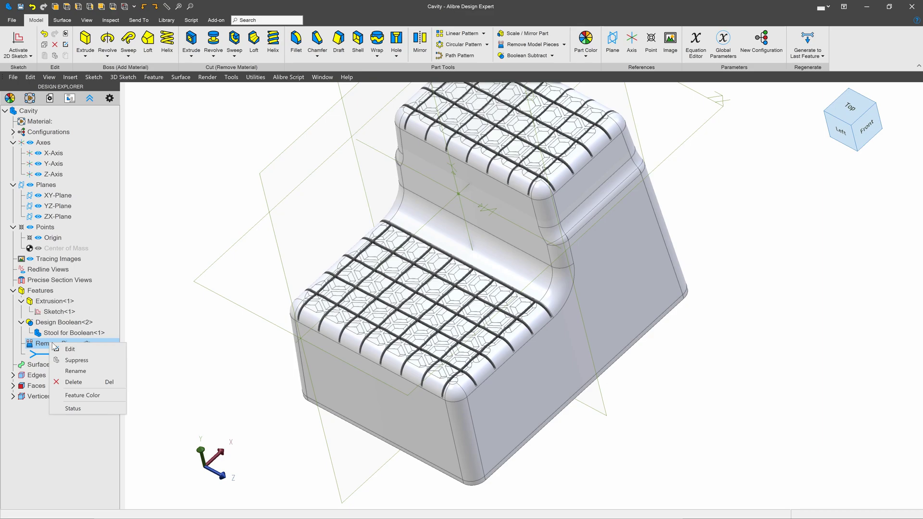
Save the inner lump as a new part named Core in the 2024.10.21 Injection Mold Tool - Copy folder.
click(12, 20)
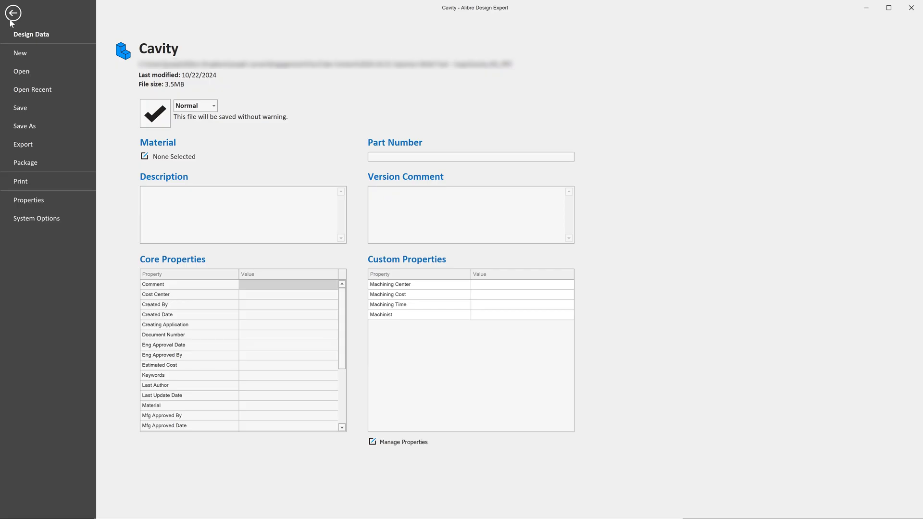
click(24, 126)
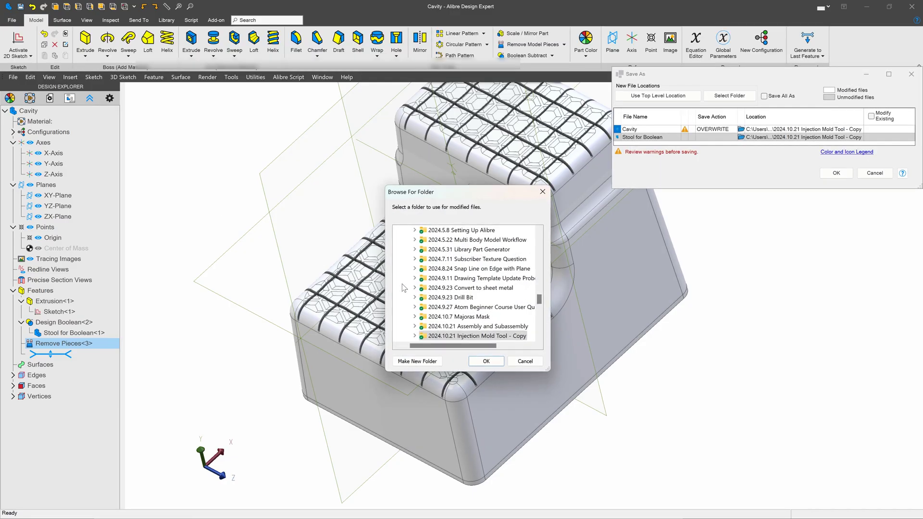
click(651, 128)
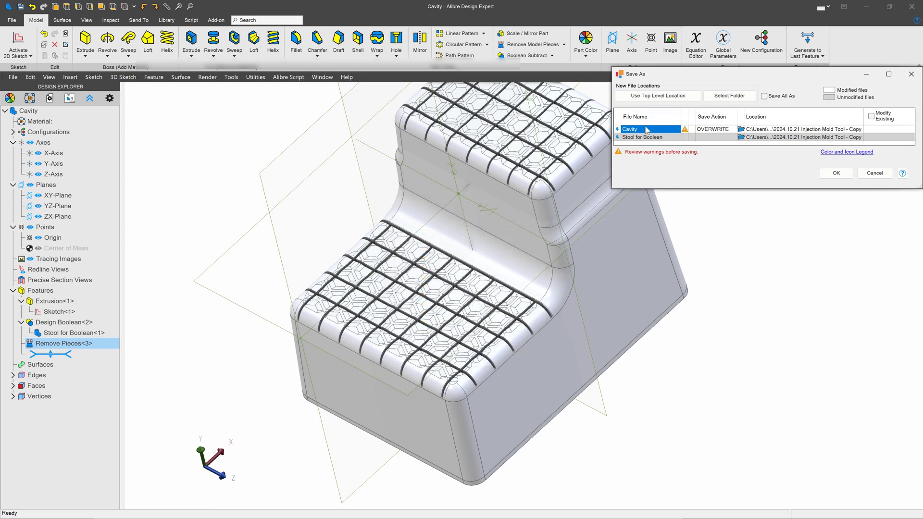
click(652, 129)
drag(651, 128, 573, 122)
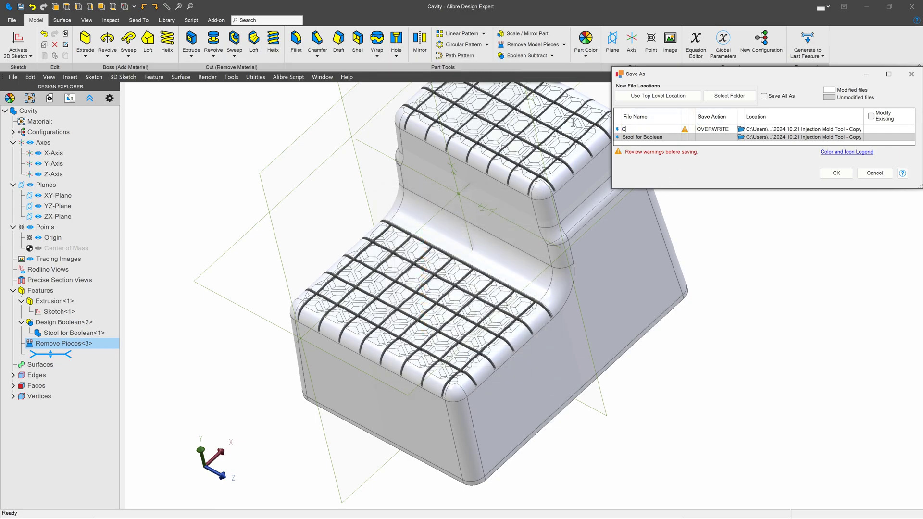
text(Core)
key(Return)
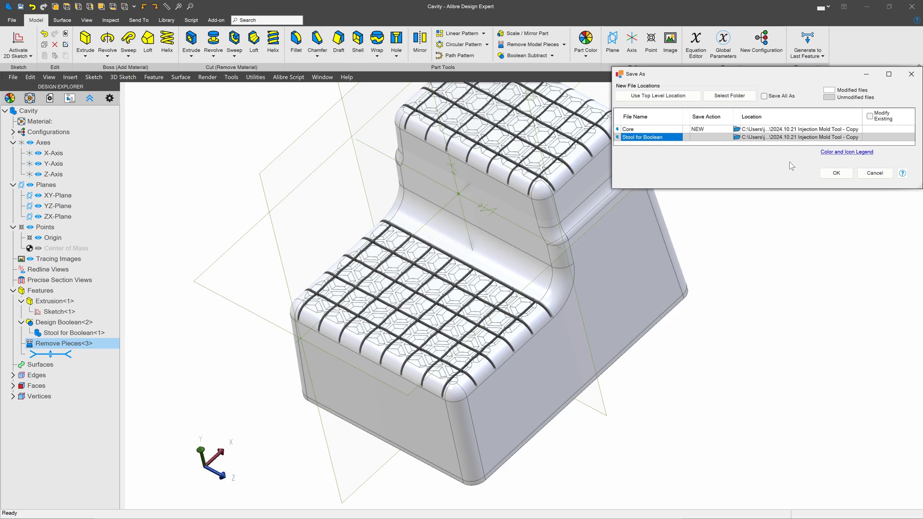
click(833, 173)
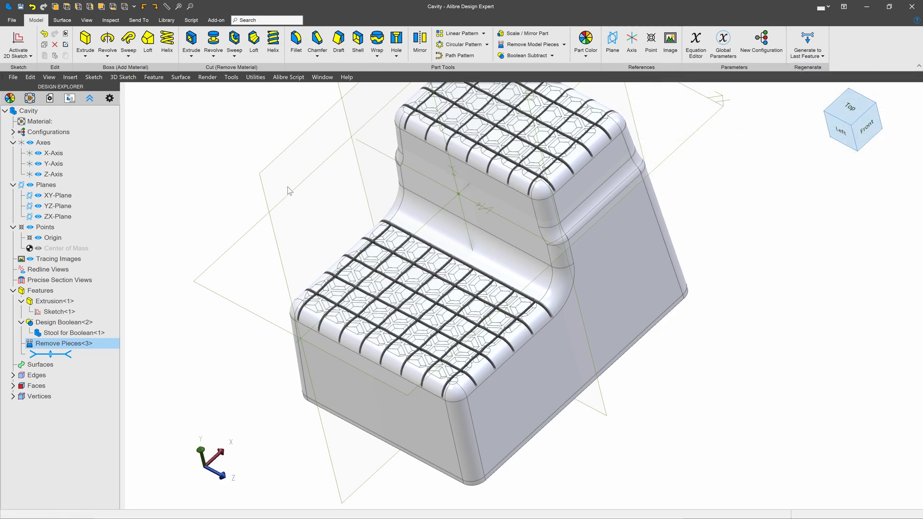
scroll(529, 181, up, 6)
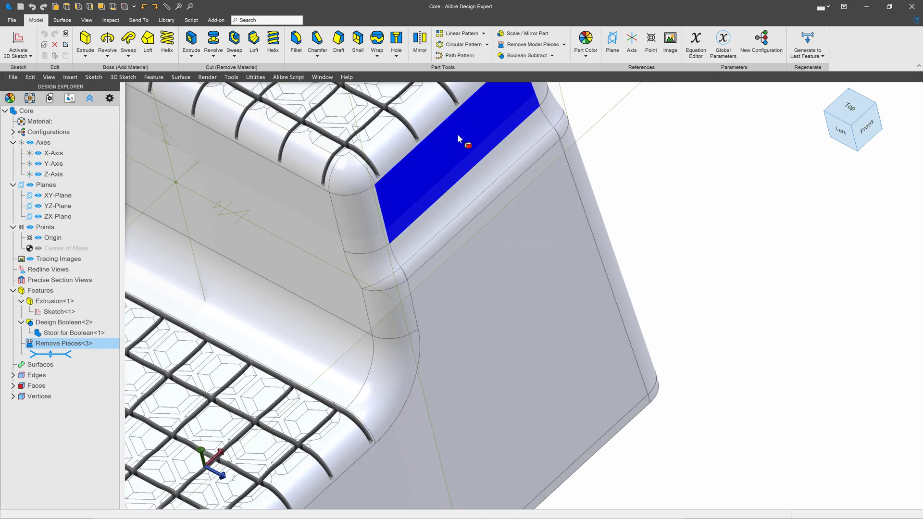
scroll(519, 135, down, 6)
scroll(463, 320, up, 5)
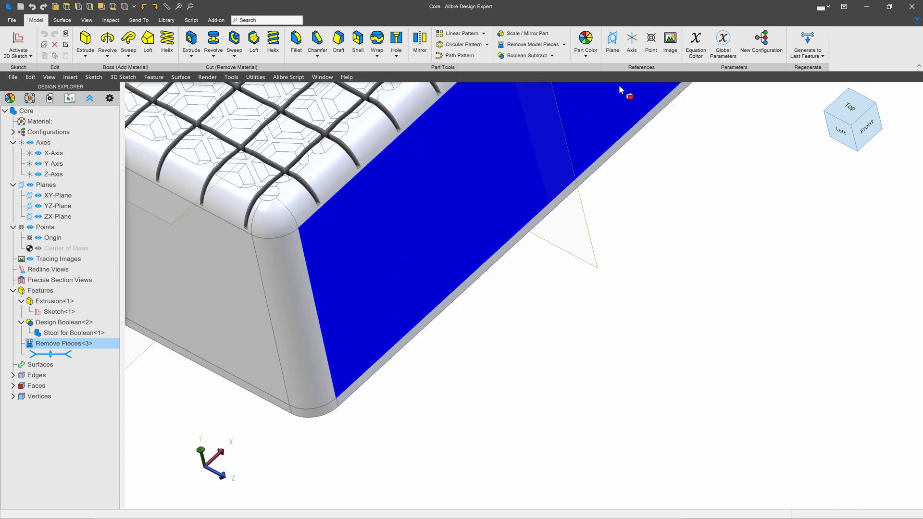
scroll(619, 89, down, 6)
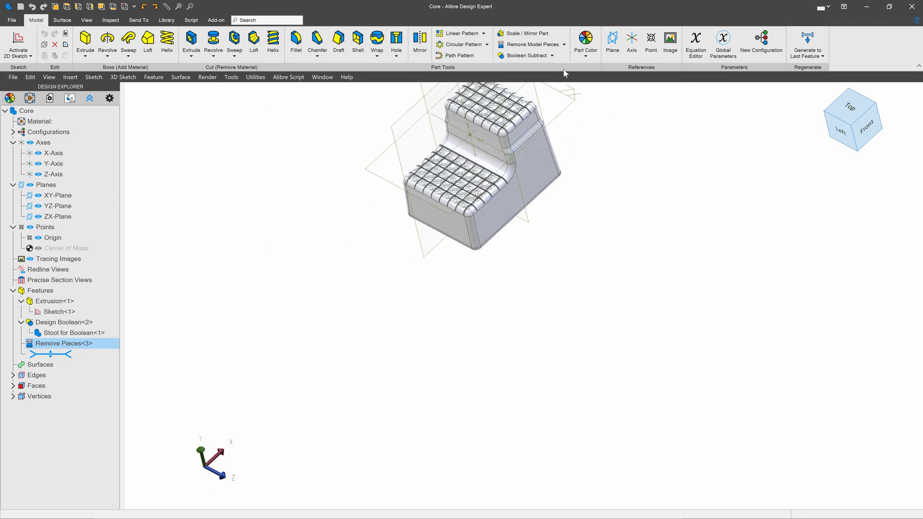
scroll(501, 232, up, 5)
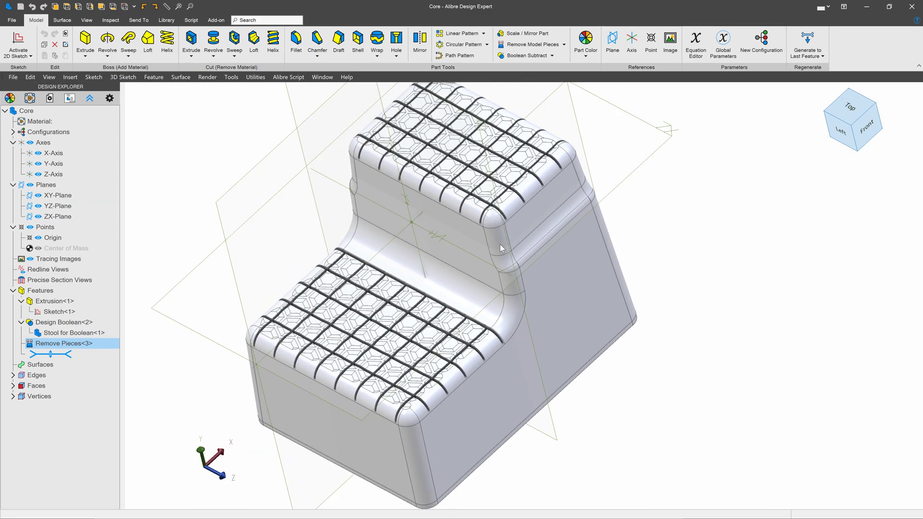
scroll(500, 247, down, 2)
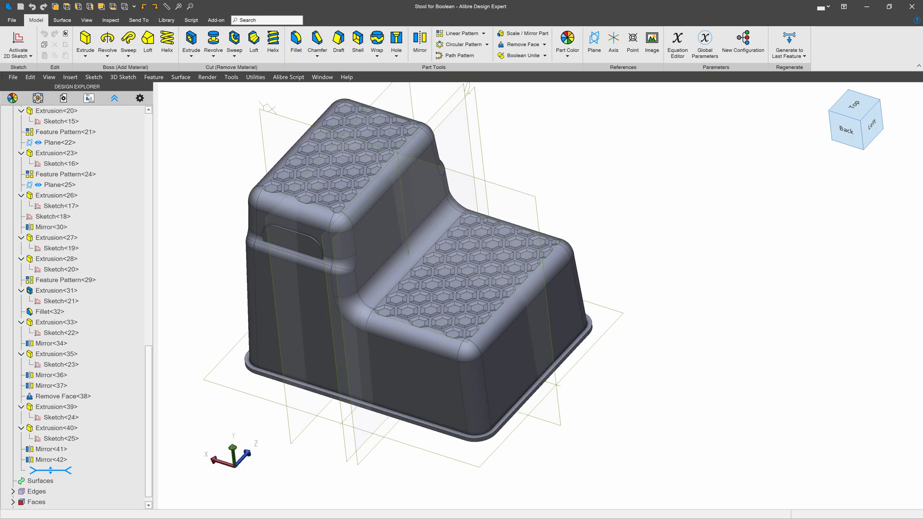
Save a copy of the Stool for Boolean part under the file name Differences in the same folder.
scroll(615, 291, down, 3)
scroll(441, 264, up, 3)
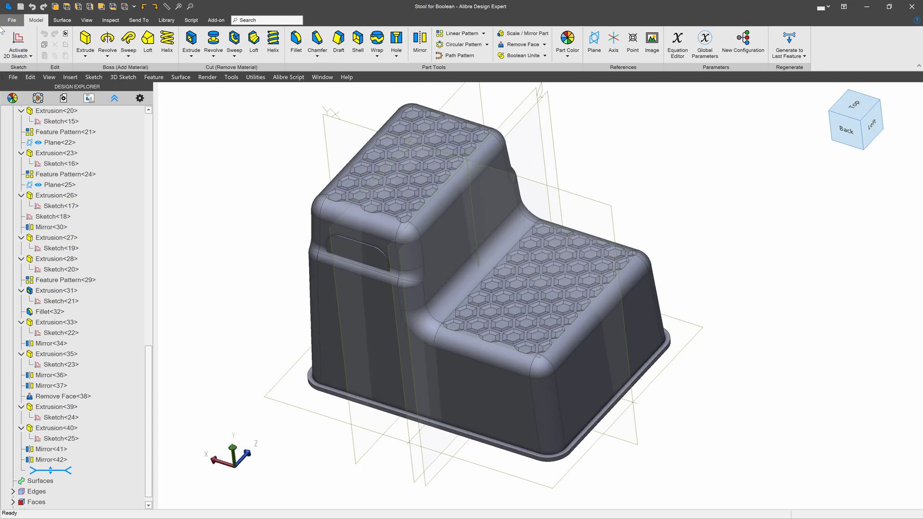
click(11, 21)
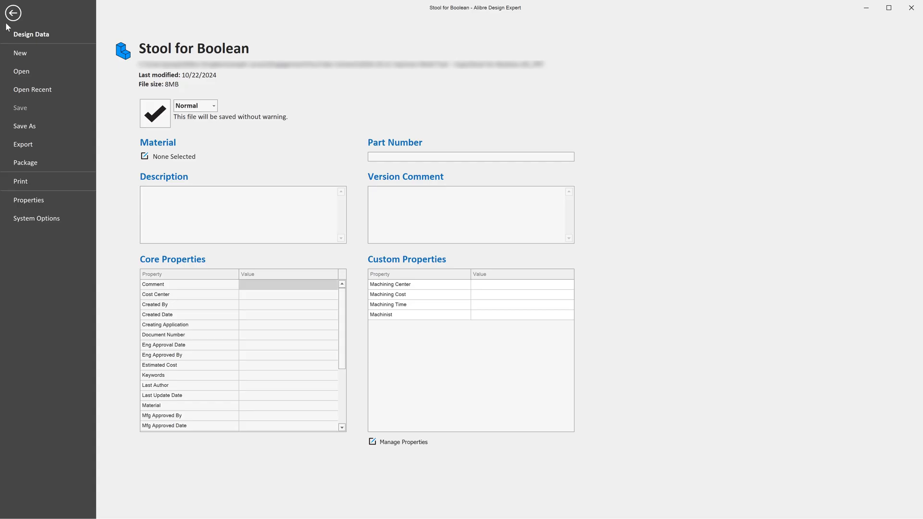
click(19, 126)
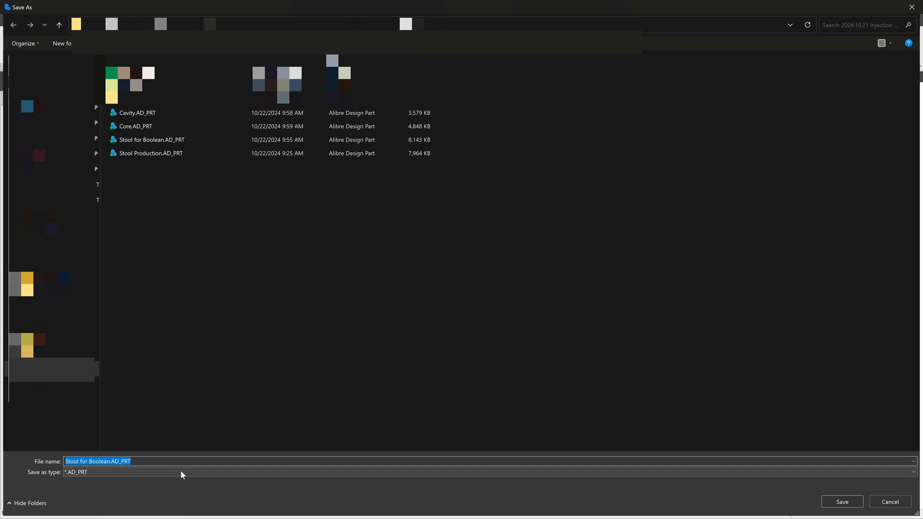
text(Differences)
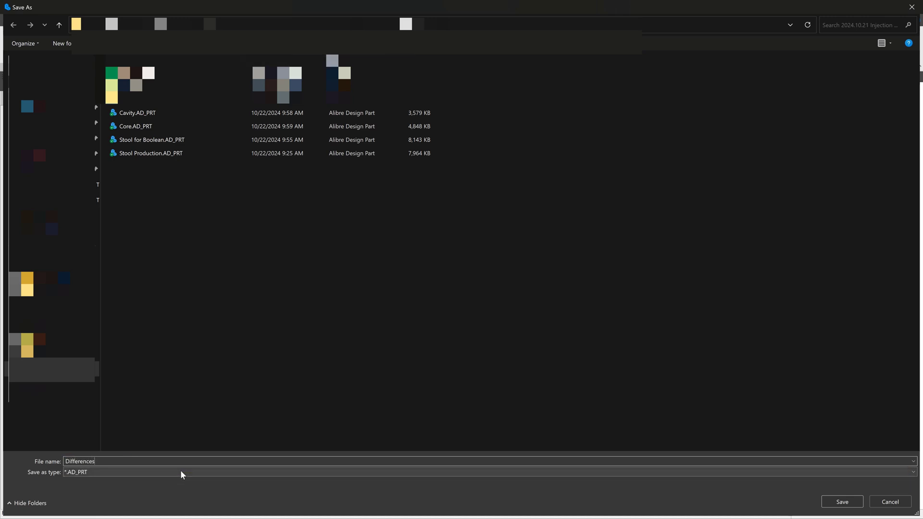
key(Return)
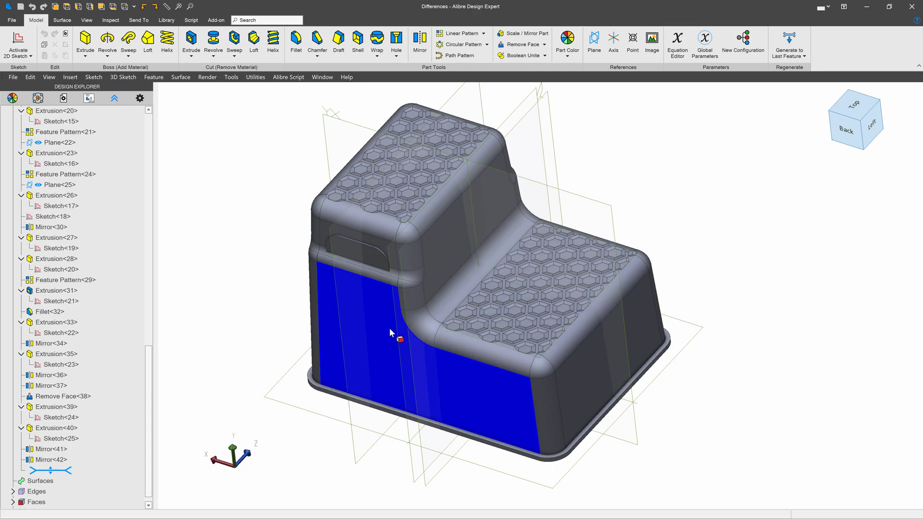
Boolean-subtract Stool Production.AD_PRT from the Differences part, placing one copy of it at the origin.
click(544, 56)
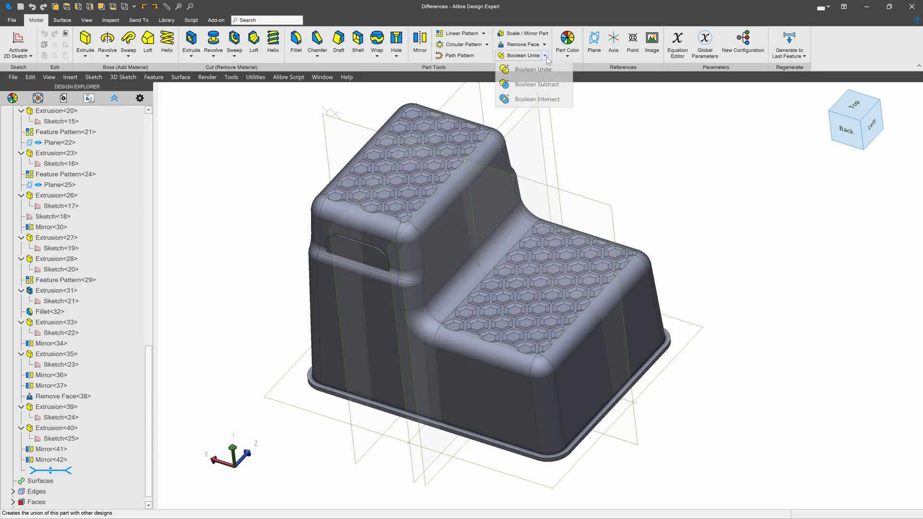
click(536, 84)
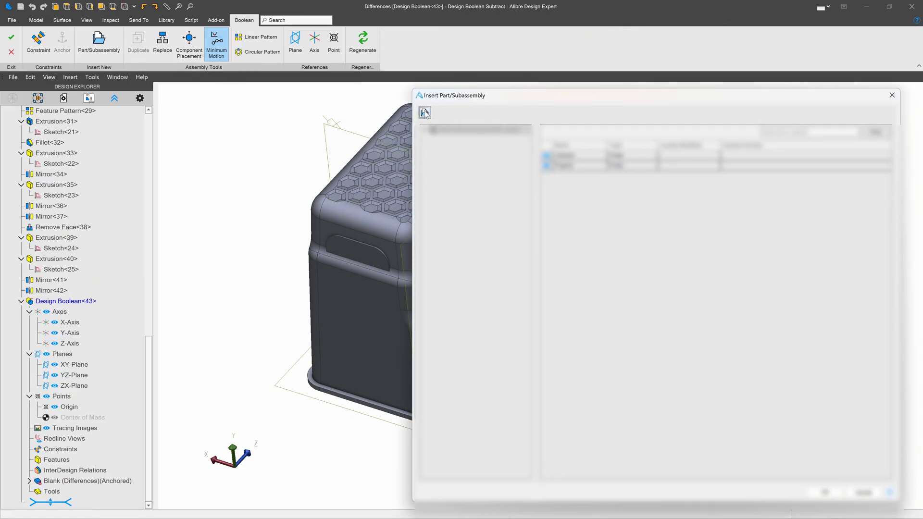
click(425, 113)
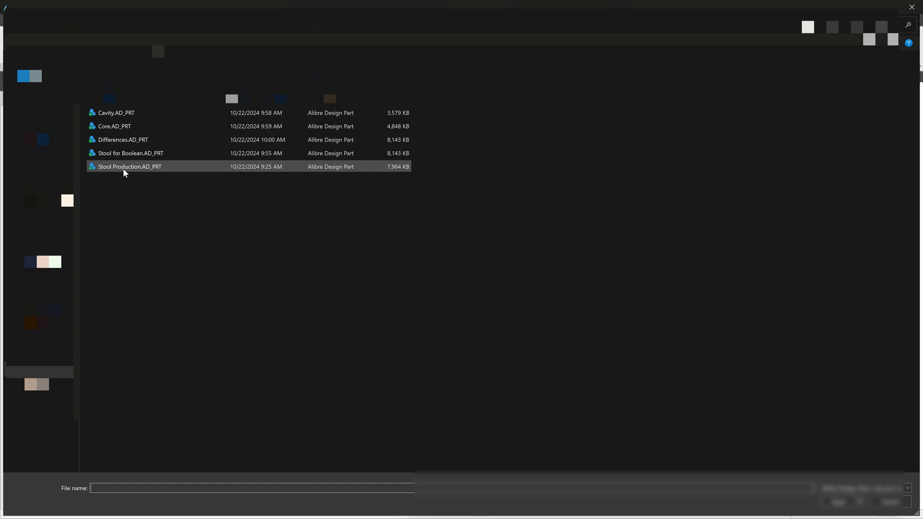
click(128, 168)
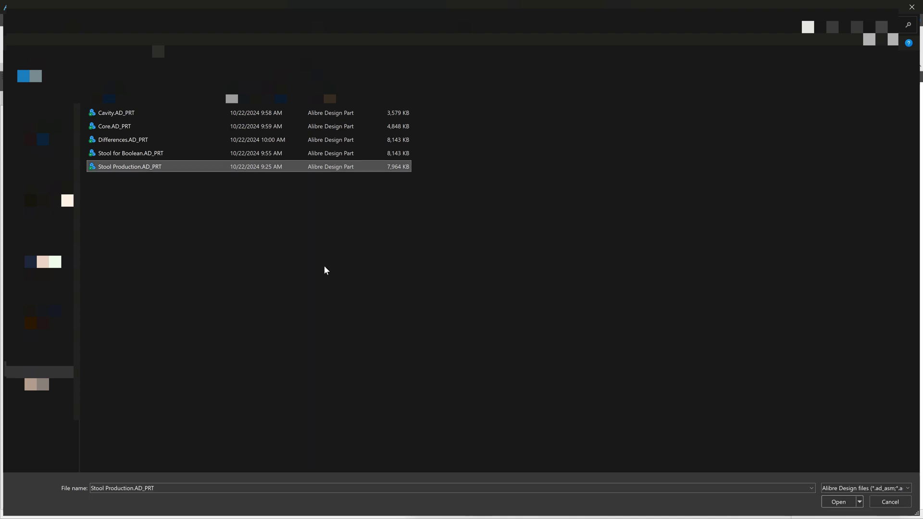
click(833, 503)
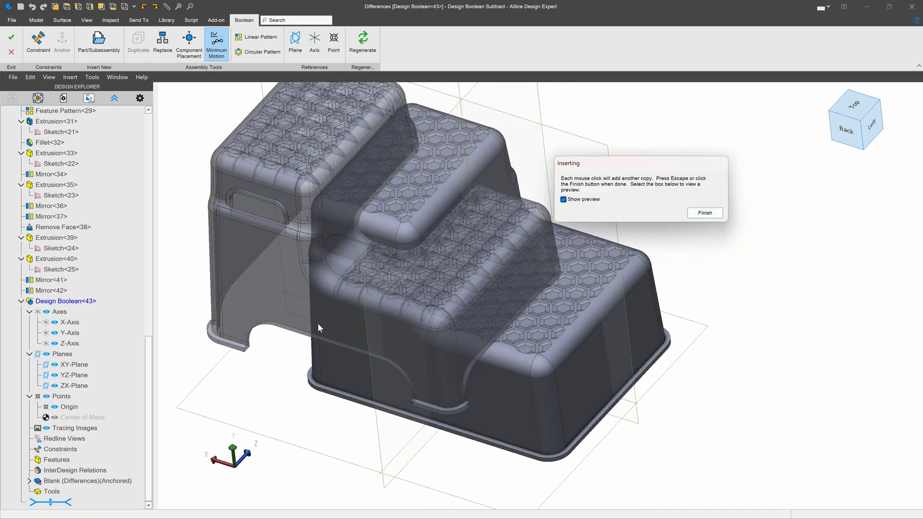
scroll(548, 290, up, 2)
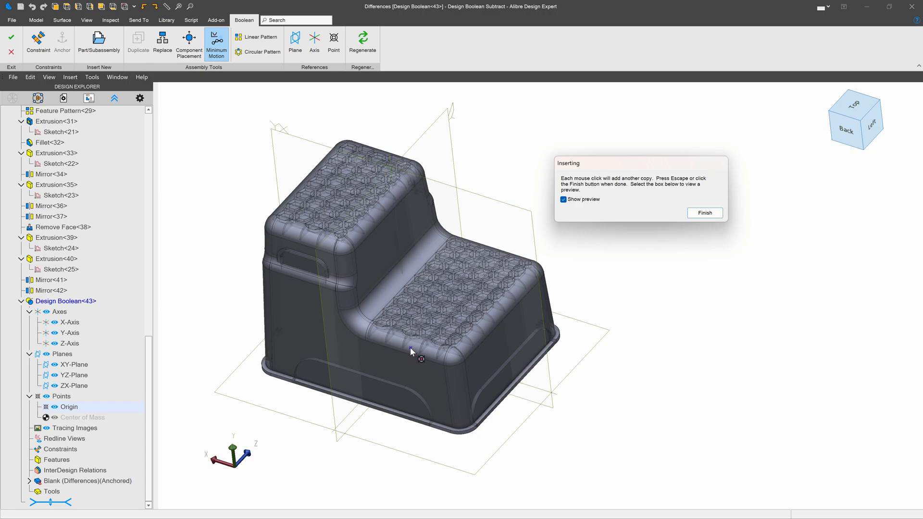
click(411, 348)
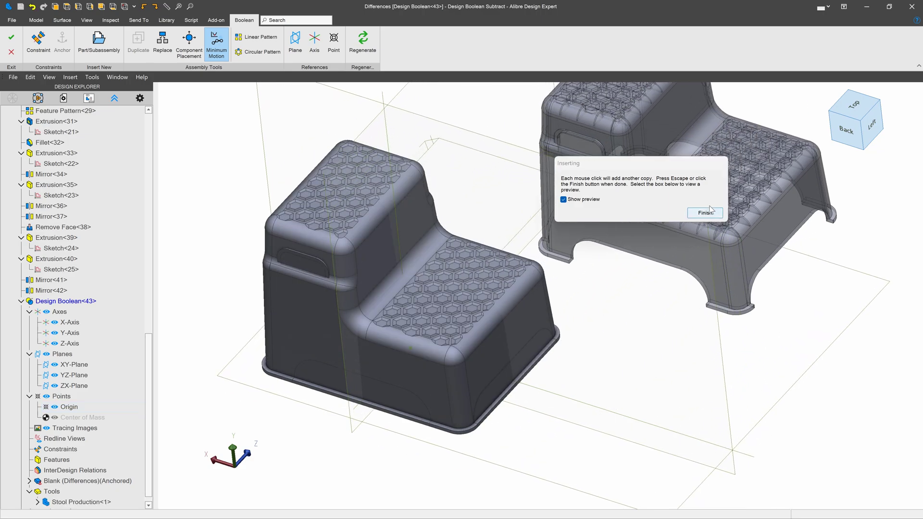
click(707, 216)
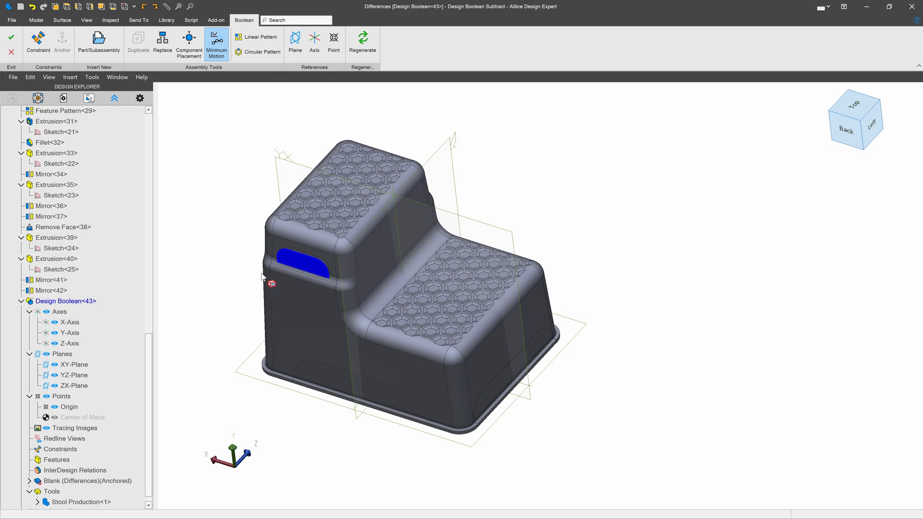
click(10, 39)
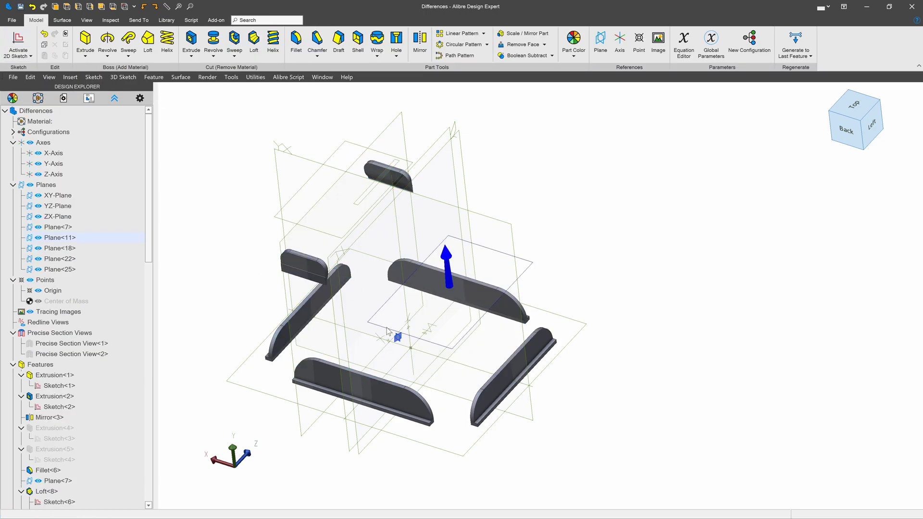
Save the Differences part and close it to return to the Core part.
middle_drag(387, 328, 366, 333)
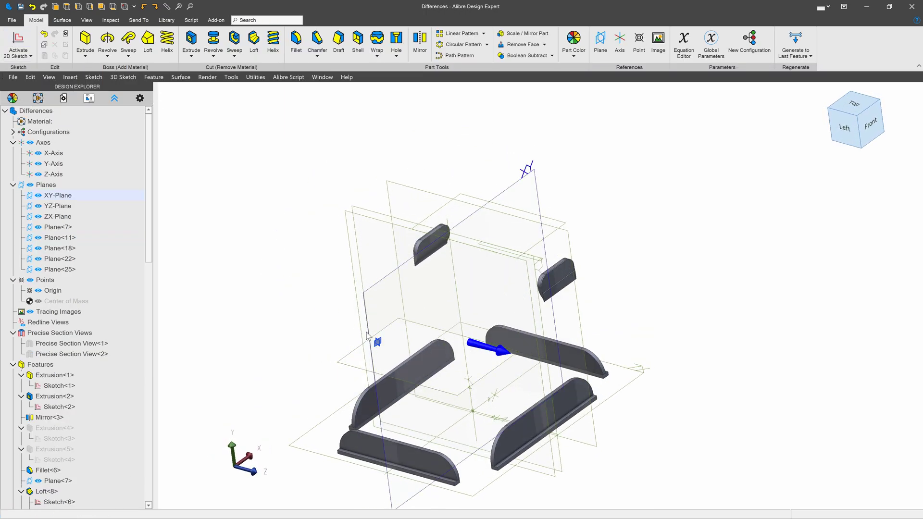
scroll(505, 385, up, 2)
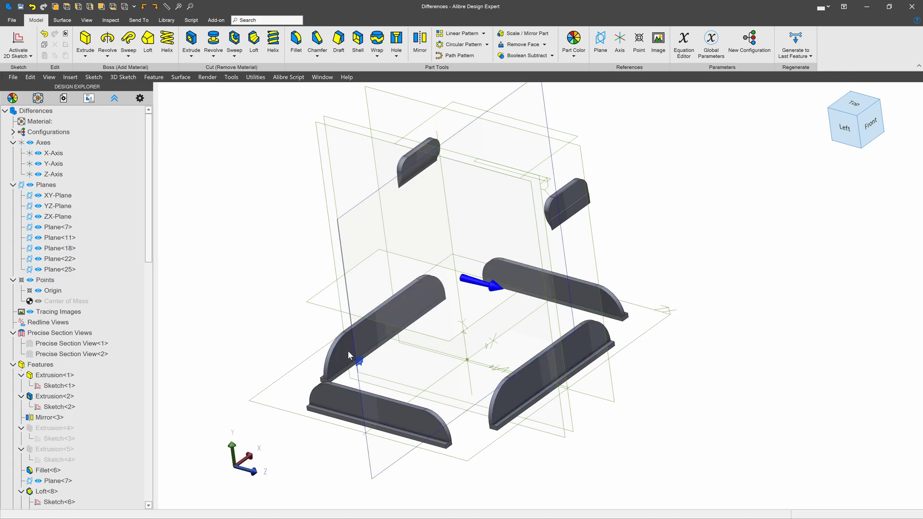
click(21, 6)
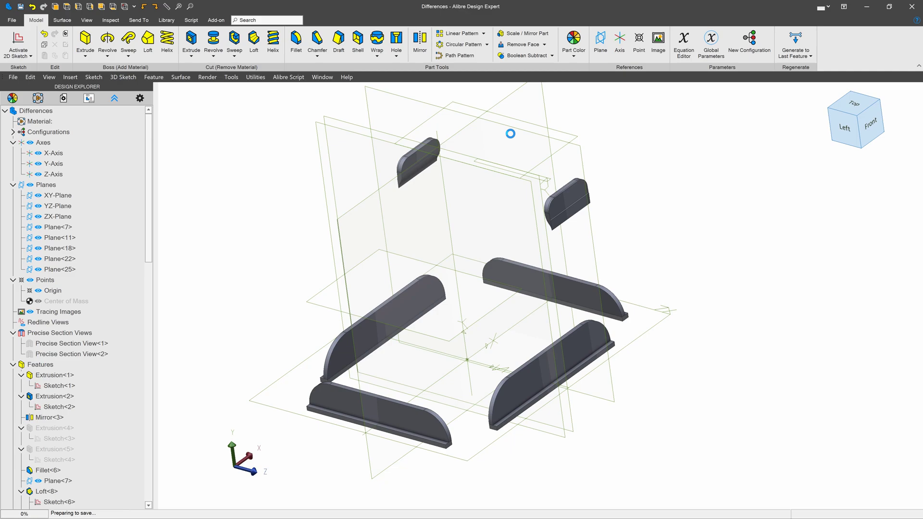
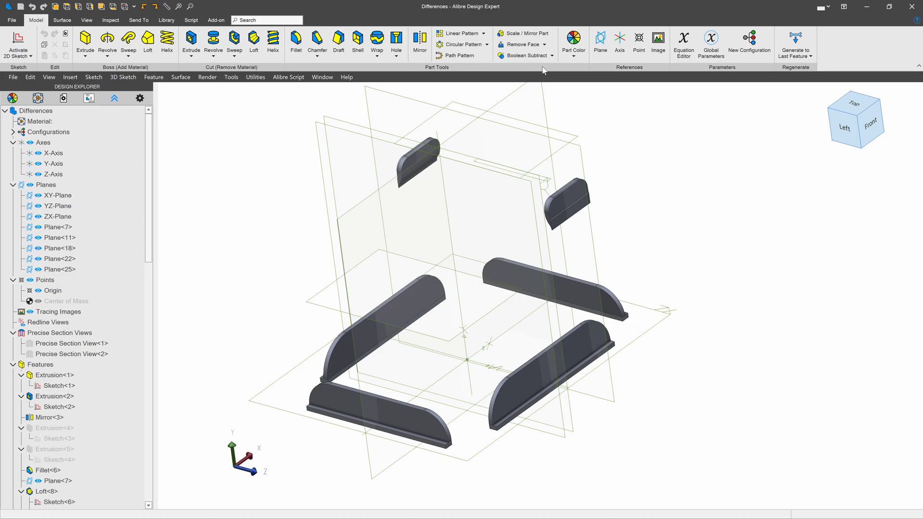
click(544, 44)
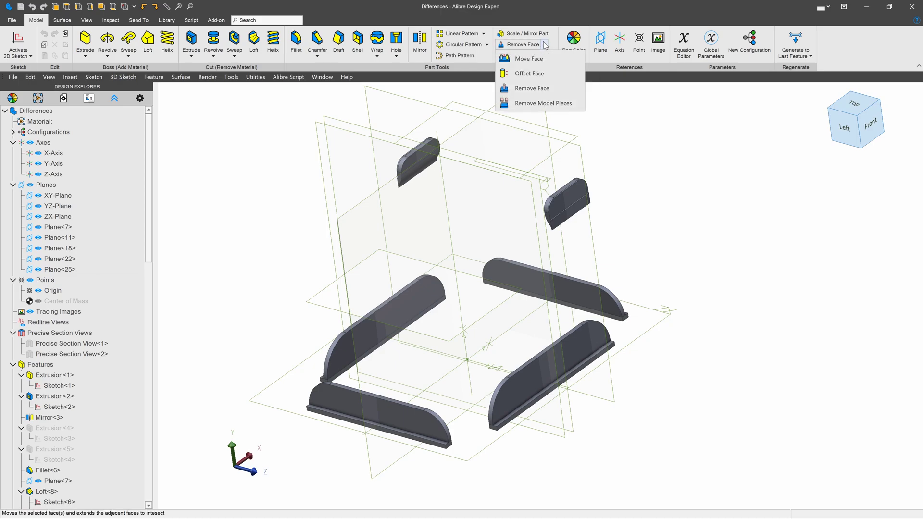
click(501, 159)
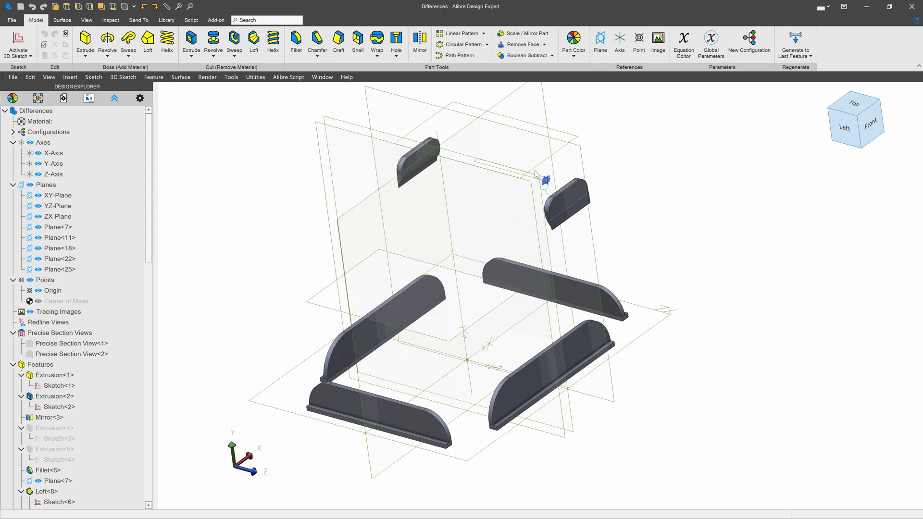
click(912, 8)
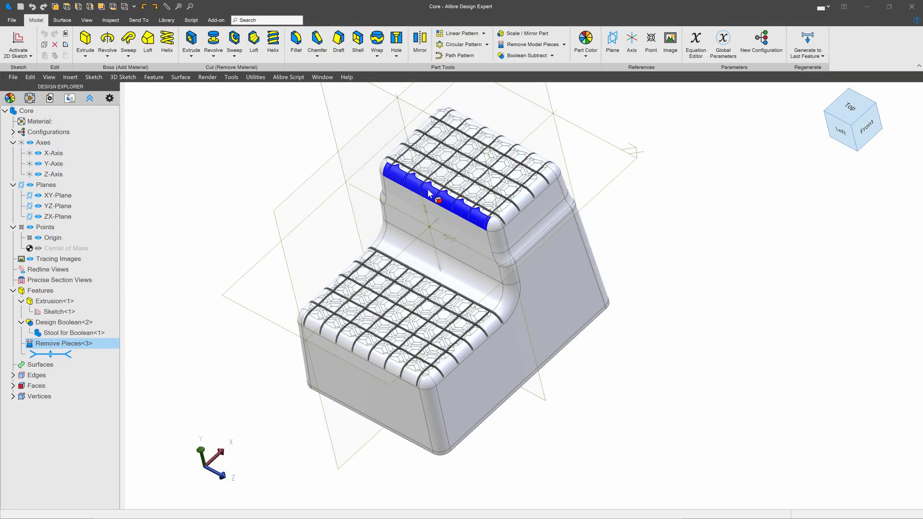
Start a Boolean Unite on the Core part and insert one copy of Differences.AD_PRT as the tool.
click(552, 55)
click(526, 83)
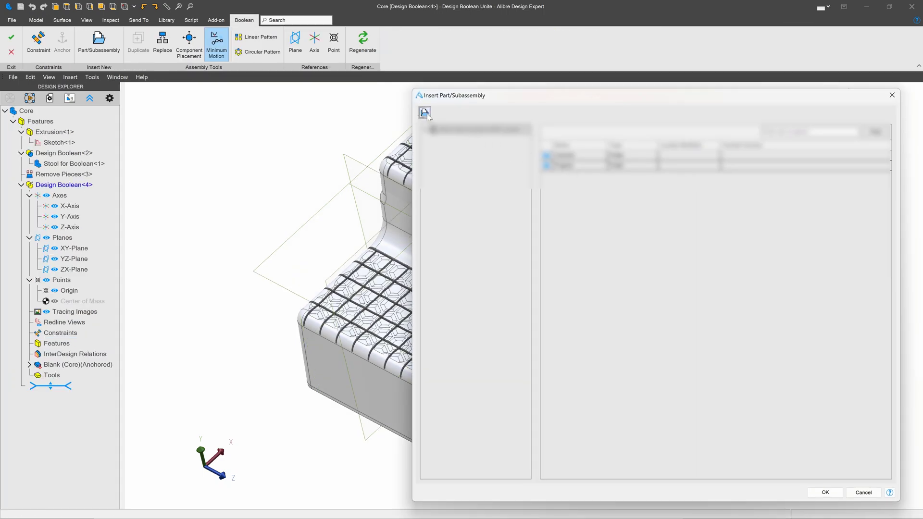
click(425, 113)
double_click(128, 140)
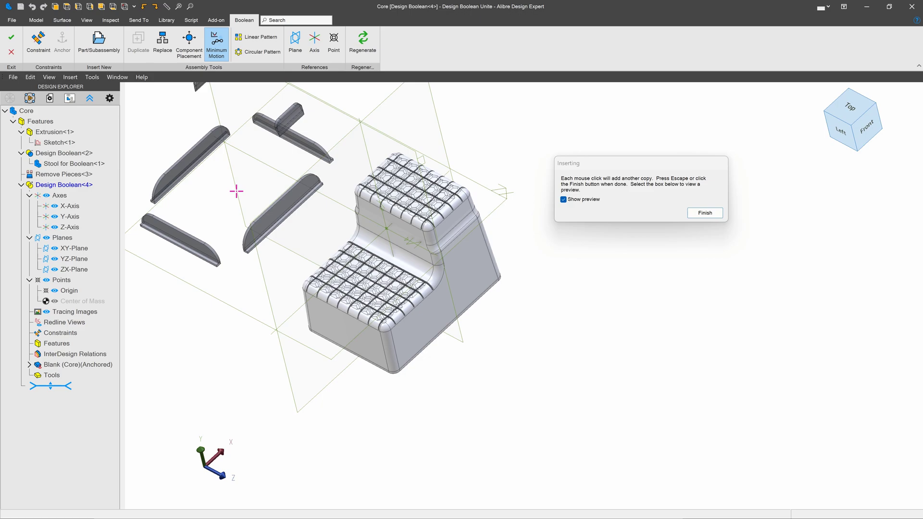
click(704, 213)
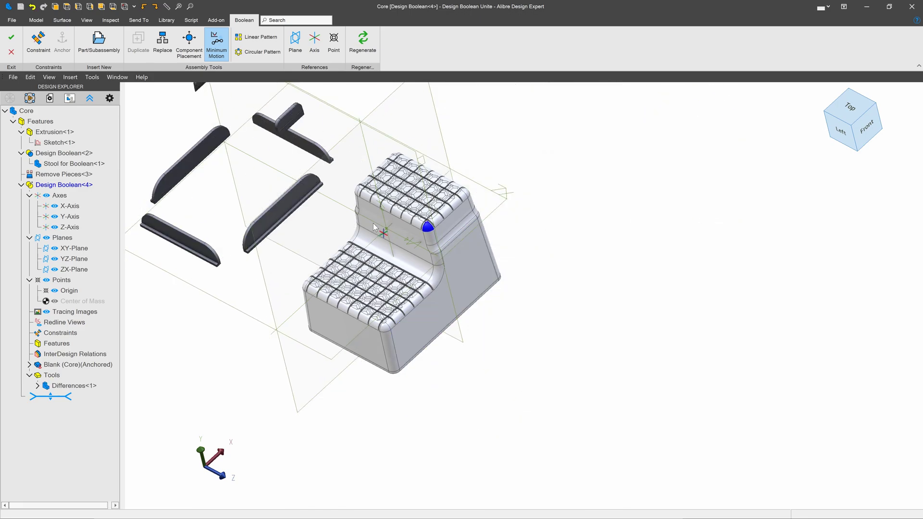
Align the inserted Differences pieces with the Core body using two coaxial assembly constraints.
scroll(373, 223, up, 4)
scroll(509, 226, up, 1)
scroll(580, 223, down, 4)
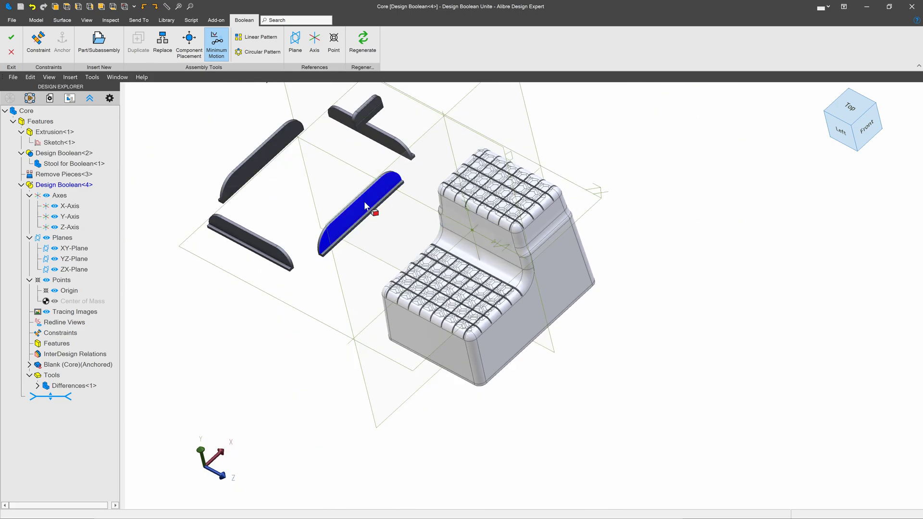
drag(365, 206, 407, 167)
scroll(563, 256, down, 3)
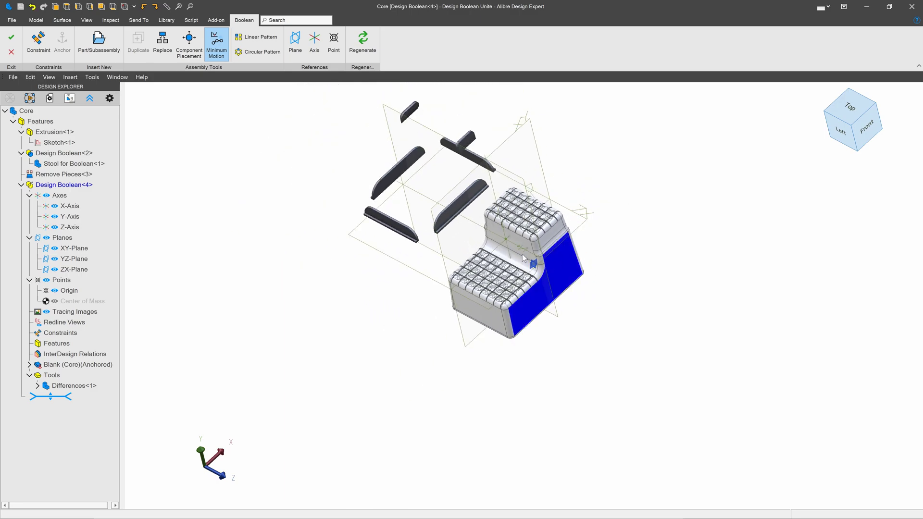
scroll(435, 222, up, 4)
scroll(431, 230, down, 2)
mouse_move(530, 197)
middle_down()
mouse_move(550, 200)
mouse_move(547, 191)
middle_up()
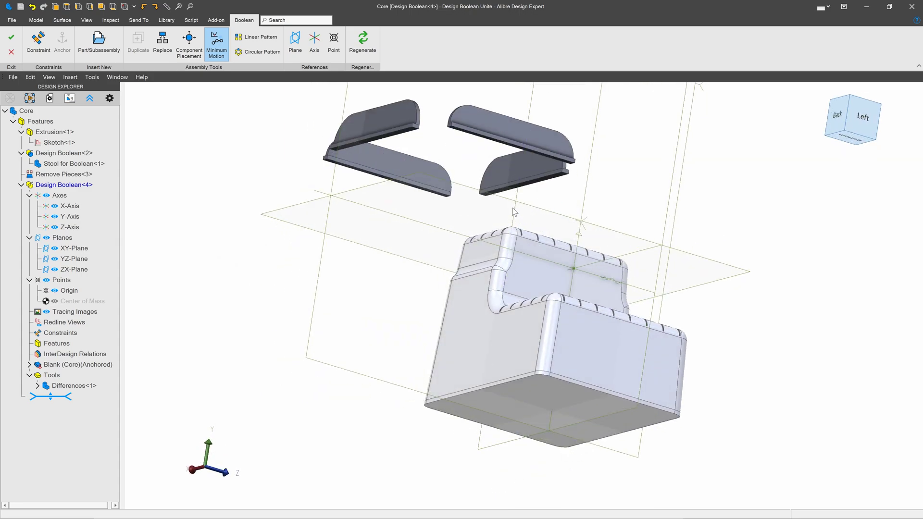
click(38, 42)
click(666, 421)
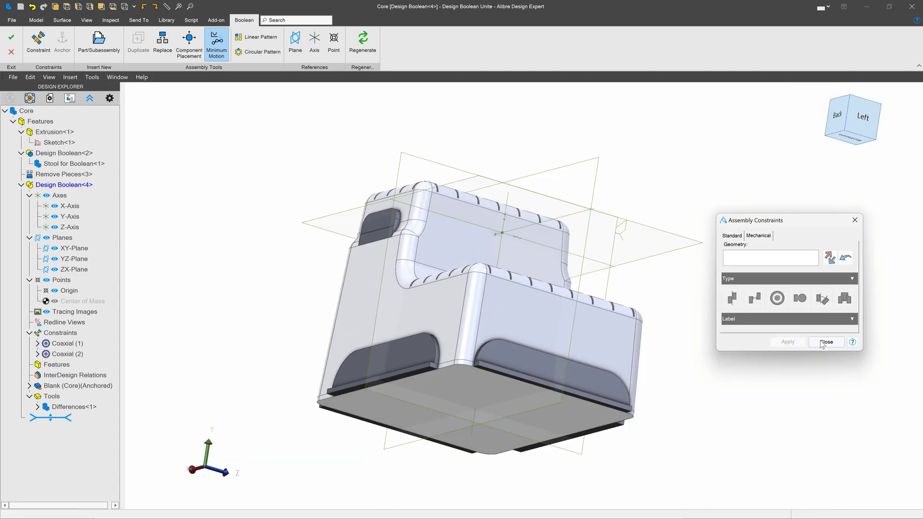
click(826, 342)
Inspect how the Differences pieces seat against the Core's base edges, underside and side walls.
drag(438, 360, 438, 356)
middle_drag(438, 356, 440, 354)
scroll(238, 391, up, 10)
middle_drag(320, 375, 342, 337)
scroll(387, 262, down, 7)
scroll(390, 429, up, 4)
scroll(389, 429, down, 5)
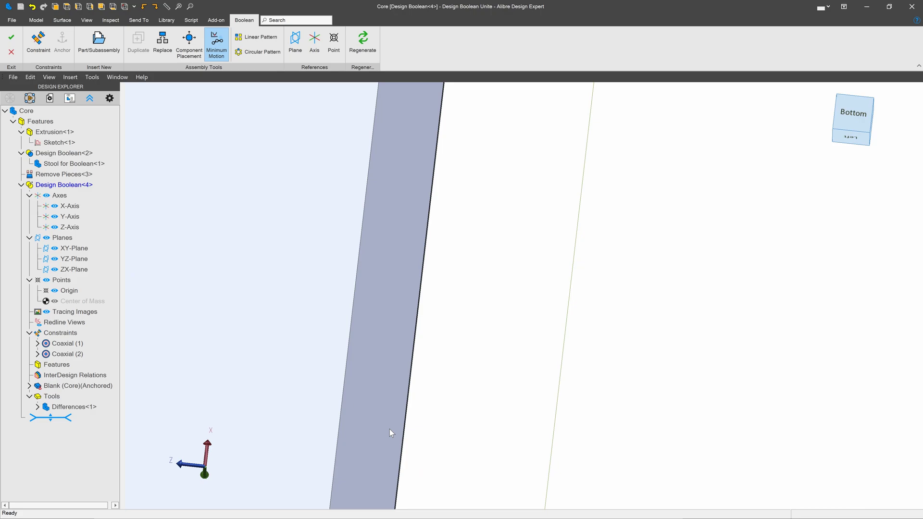
scroll(284, 442, up, 3)
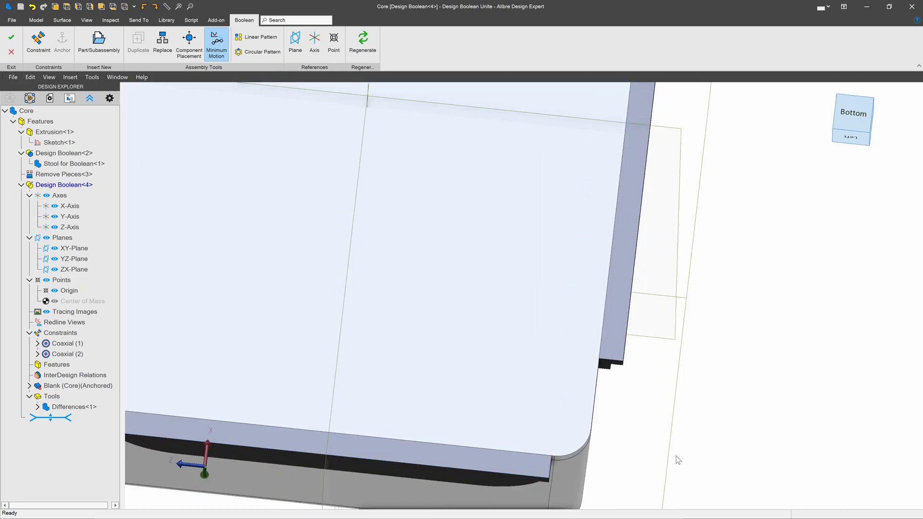
scroll(494, 326, down, 5)
scroll(497, 301, up, 3)
middle_drag(496, 301, 507, 322)
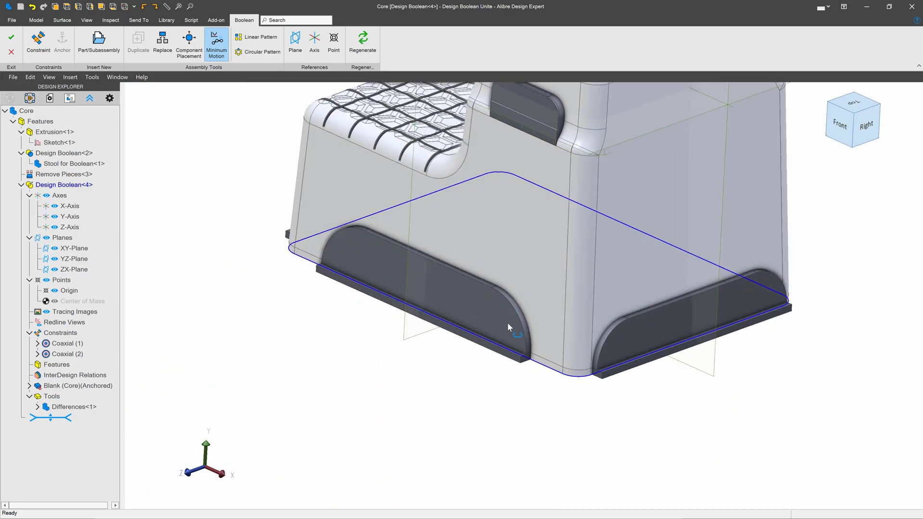
Commit the Boolean Unite to merge the Differences pieces into the Core body.
click(429, 314)
scroll(315, 335, down, 3)
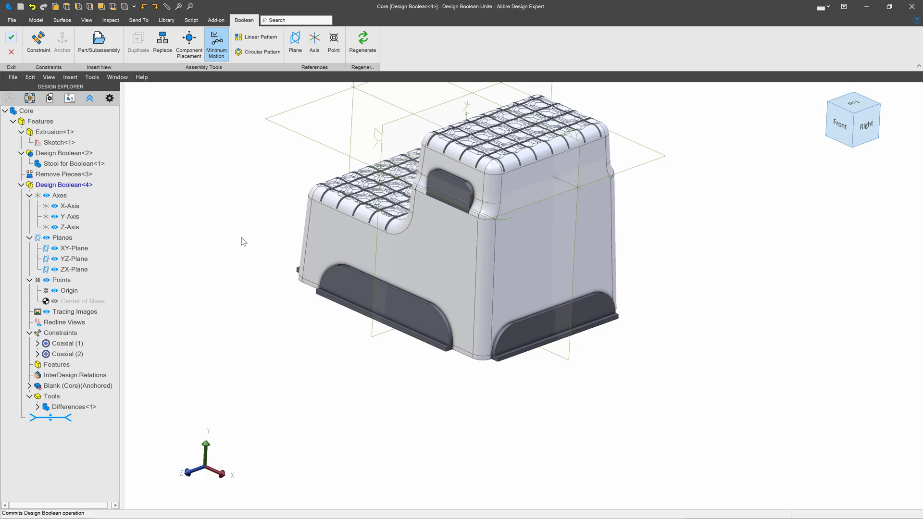
click(293, 278)
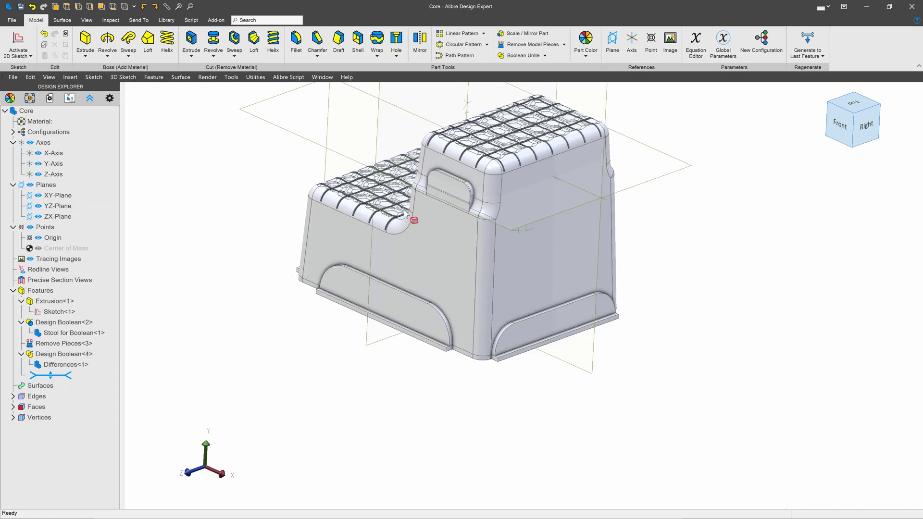
click(381, 241)
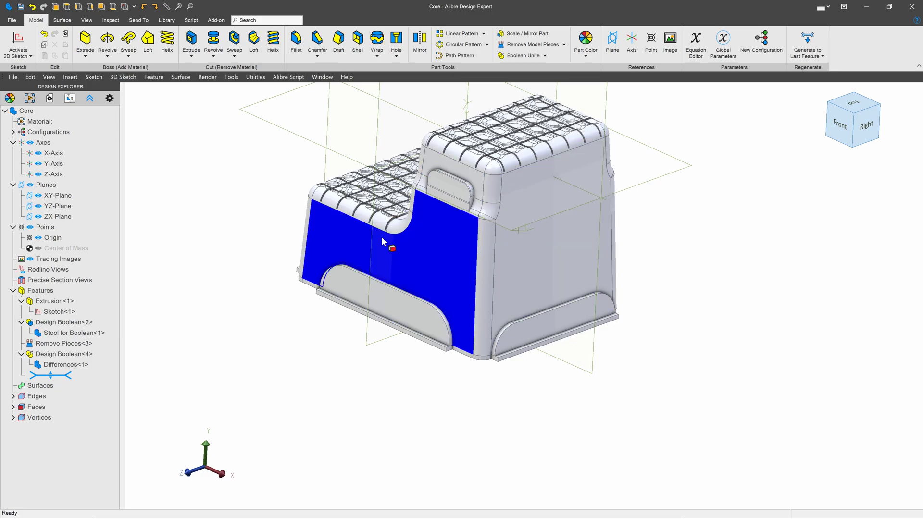
click(484, 261)
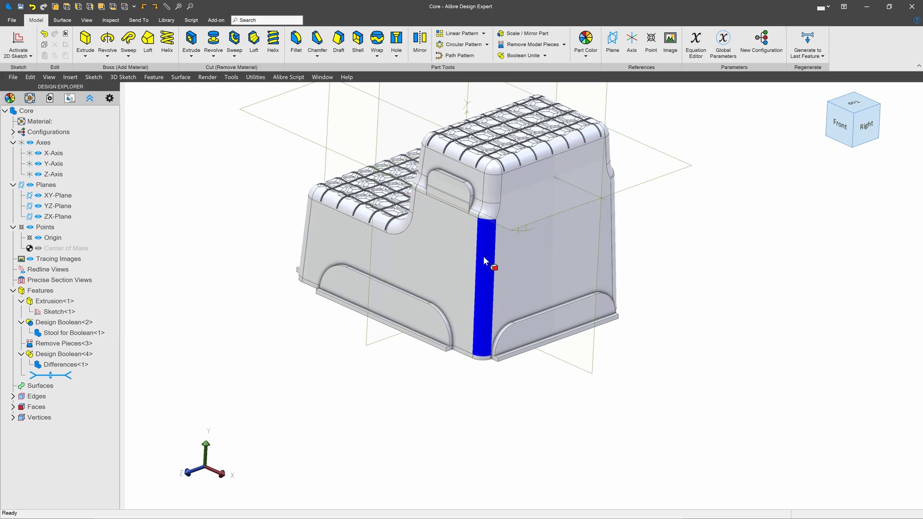
click(637, 225)
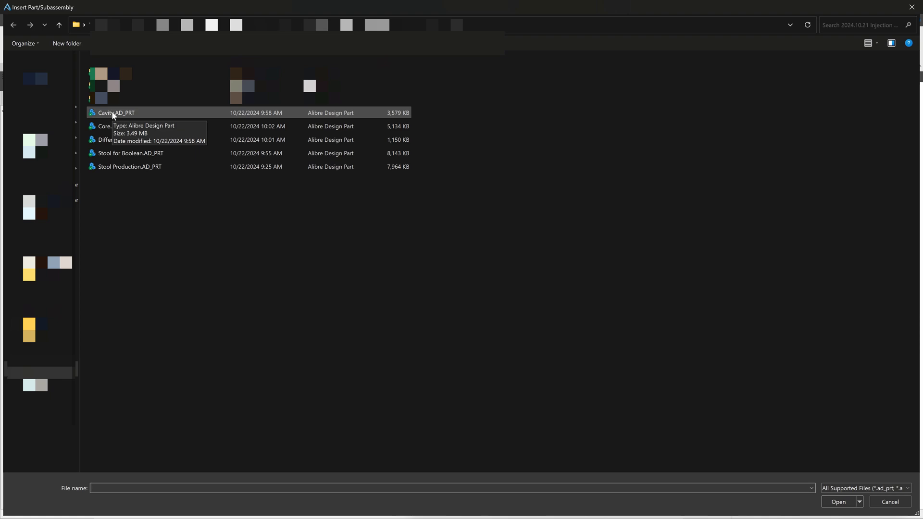
Insert Cavity, Core and Stool Production together into the new assembly, placing one copy of each at the origin.
click(112, 114)
ctrl+click(106, 126)
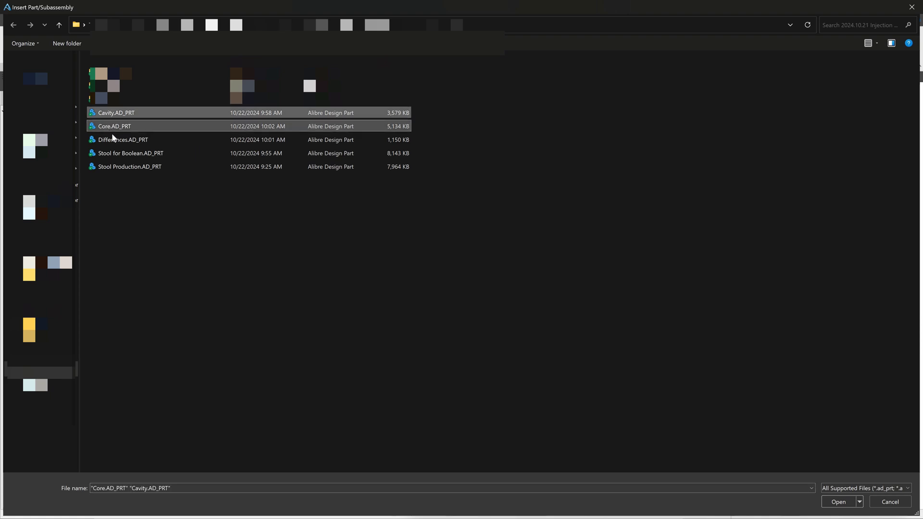
ctrl+click(122, 166)
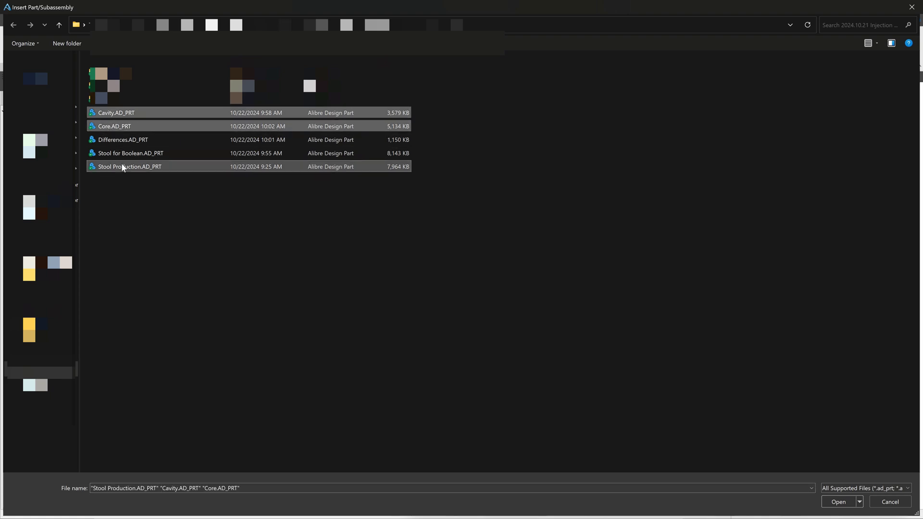
click(839, 503)
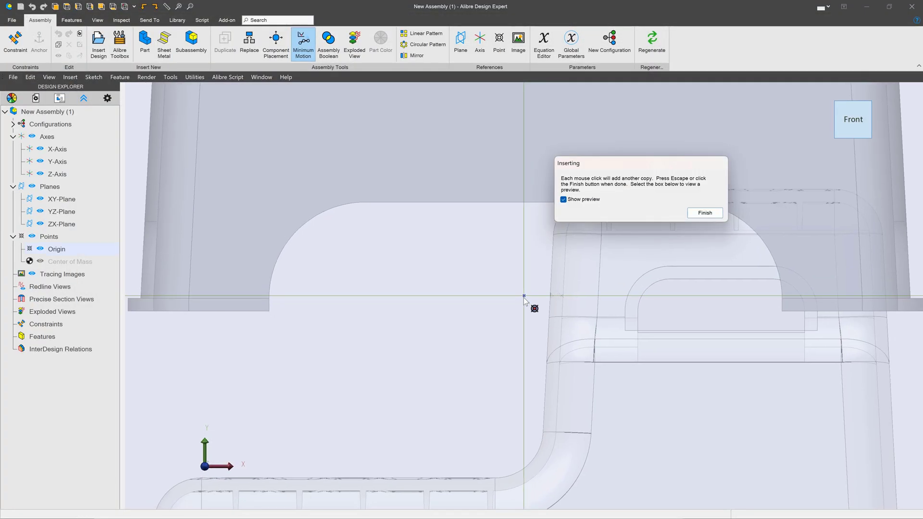
click(523, 297)
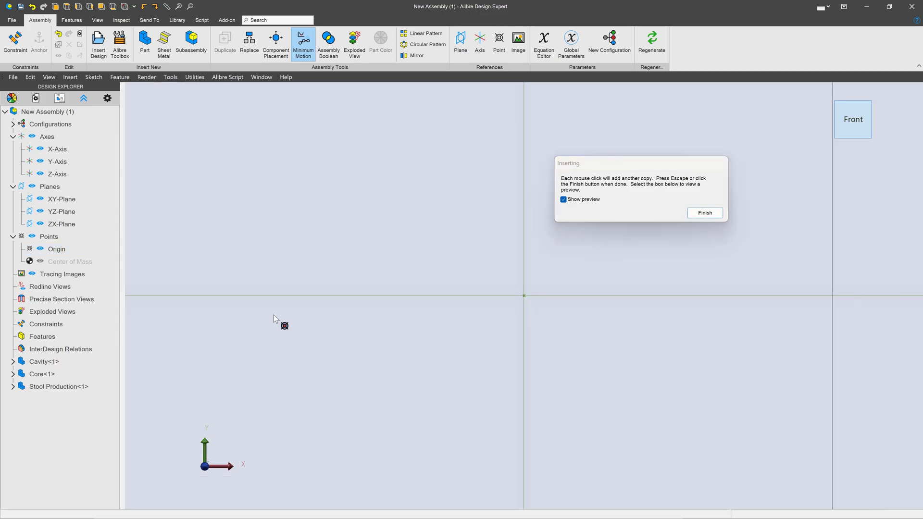
Finish inserting the components and anchor the Cavity part in the assembly.
scroll(469, 268, down, 5)
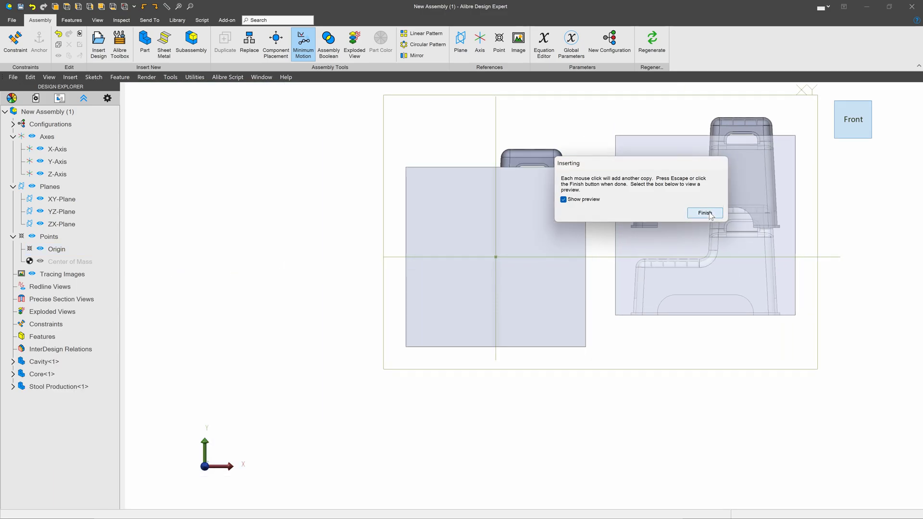
key(Escape)
right_click(526, 218)
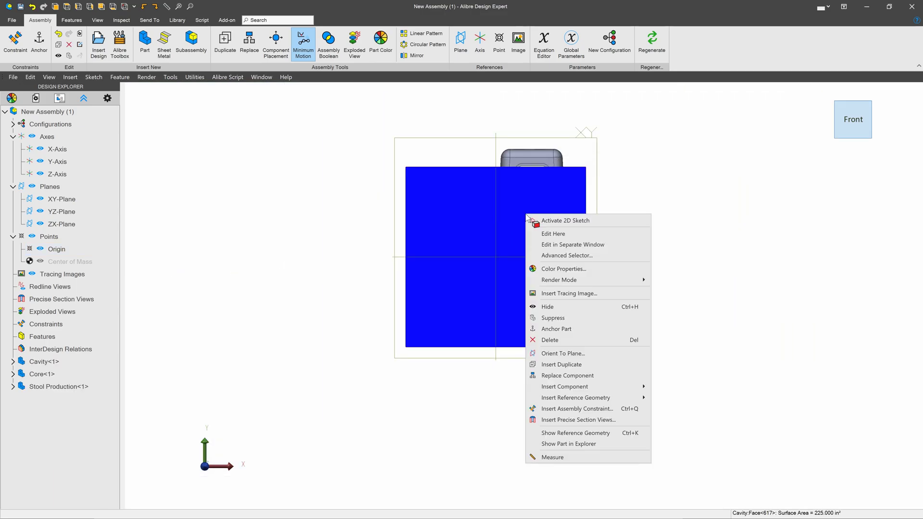
click(567, 330)
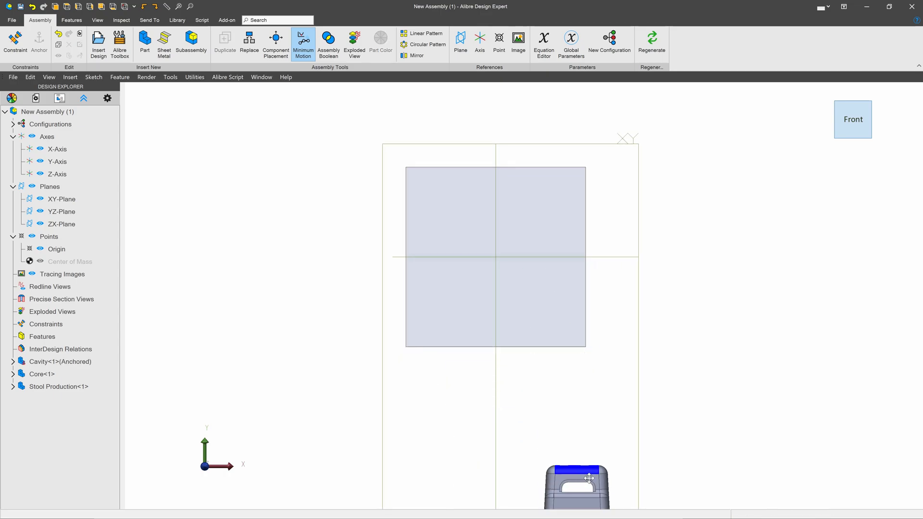
Pull the stool and the Core clear of the Cavity and show the Core's reference geometry.
mouse_move(548, 351)
middle_down()
mouse_move(555, 347)
mouse_move(543, 343)
middle_up()
drag(522, 371, 500, 493)
scroll(452, 306, down, 4)
middle_drag(452, 305, 445, 396)
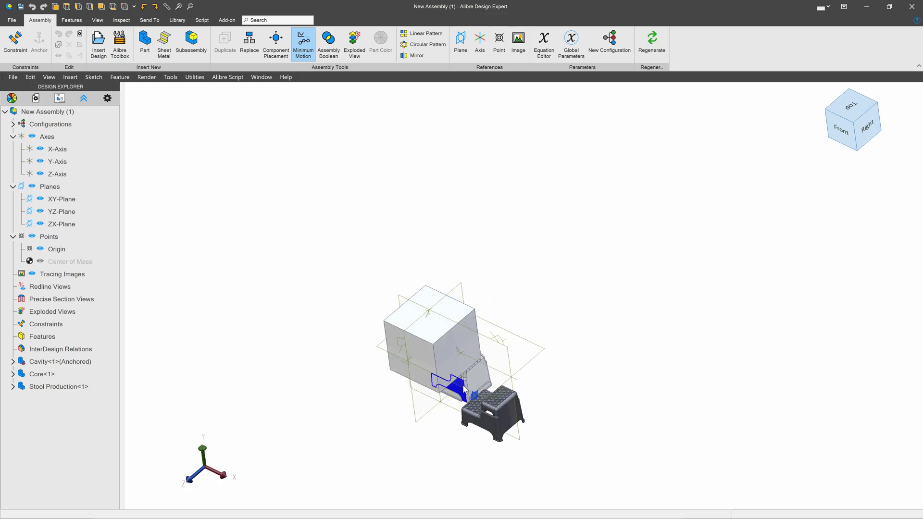
drag(446, 391, 309, 443)
right_click(330, 440)
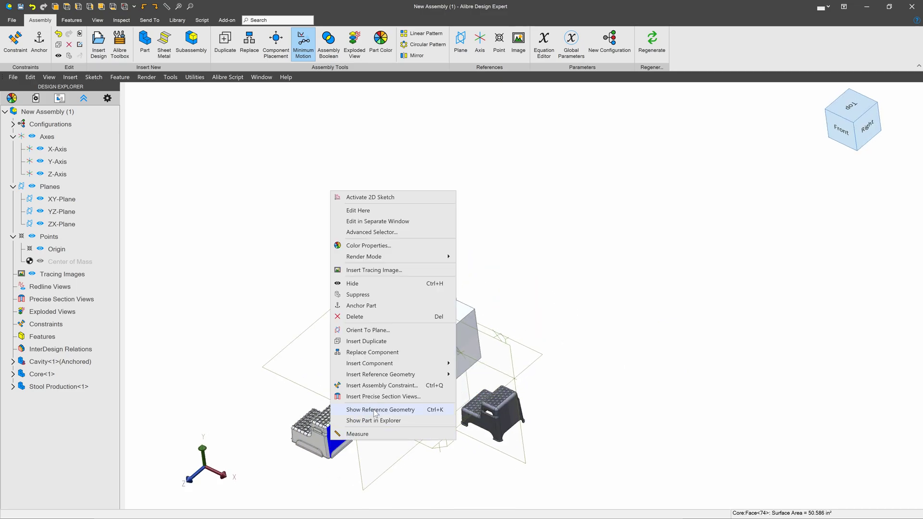
click(375, 411)
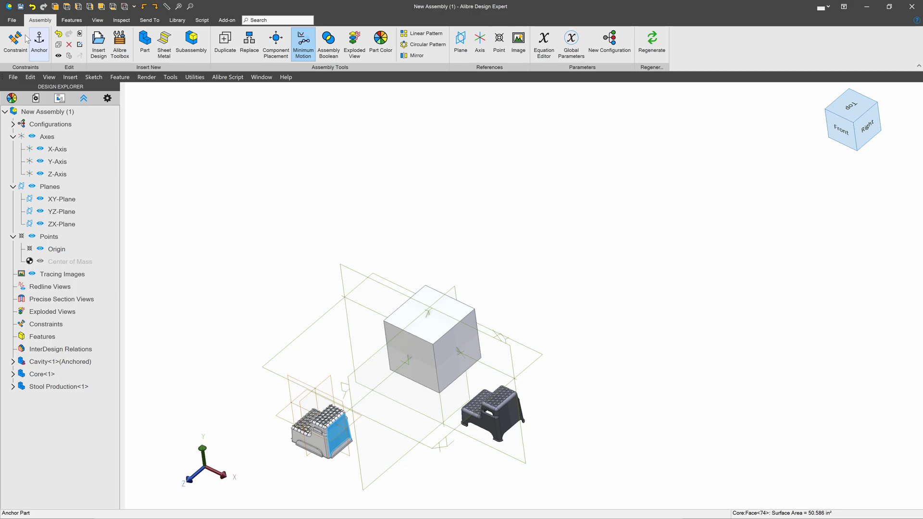
Align the Core beneath the Cavity with two coincident constraints, one on the XY-Planes and one on a second pair of matching vertical planes.
click(270, 362)
middle_drag(270, 362, 267, 356)
scroll(267, 355, up, 4)
click(267, 356)
click(435, 124)
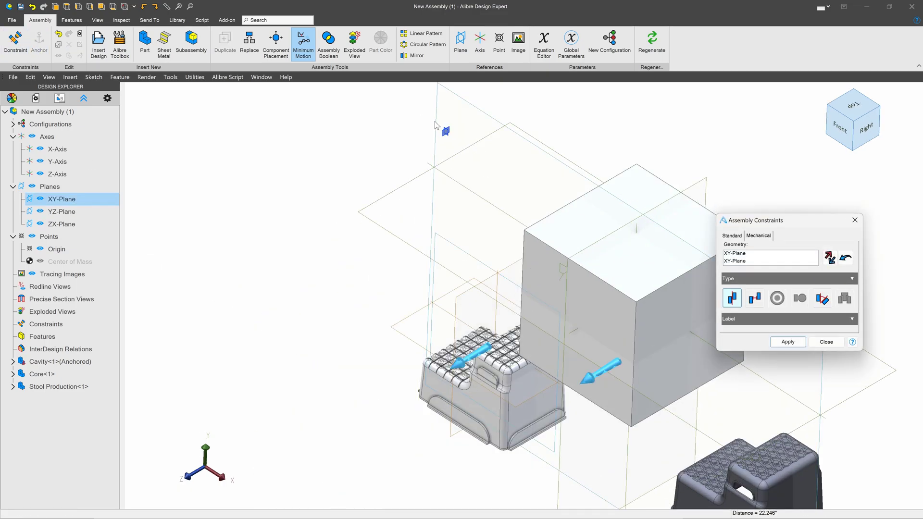
click(787, 342)
click(464, 298)
click(705, 196)
click(787, 341)
Show the stool's reference geometry and make one of its vertical planes coincident with the matching assembly plane.
middle_drag(774, 495, 628, 339)
scroll(640, 356, up, 1)
right_click(640, 355)
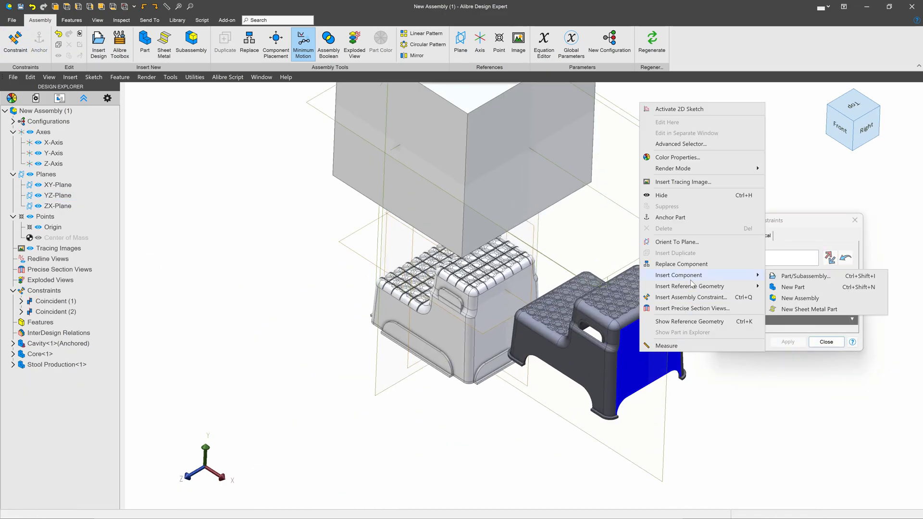
click(688, 321)
click(650, 241)
scroll(650, 241, down, 3)
click(472, 140)
click(787, 342)
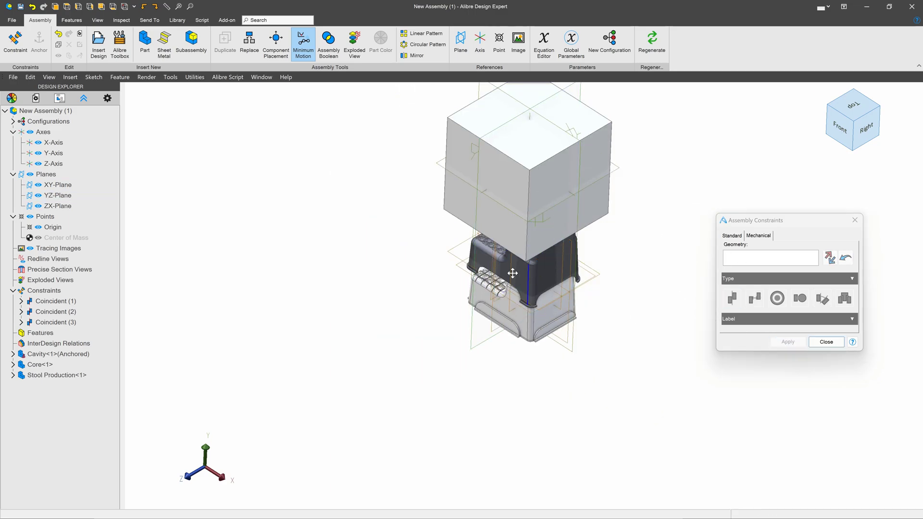
Move the stool aside and make its other vertical plane coincident with the matching assembly plane.
drag(513, 270, 341, 305)
scroll(408, 255, up, 3)
click(289, 254)
scroll(288, 255, down, 3)
click(428, 146)
click(787, 342)
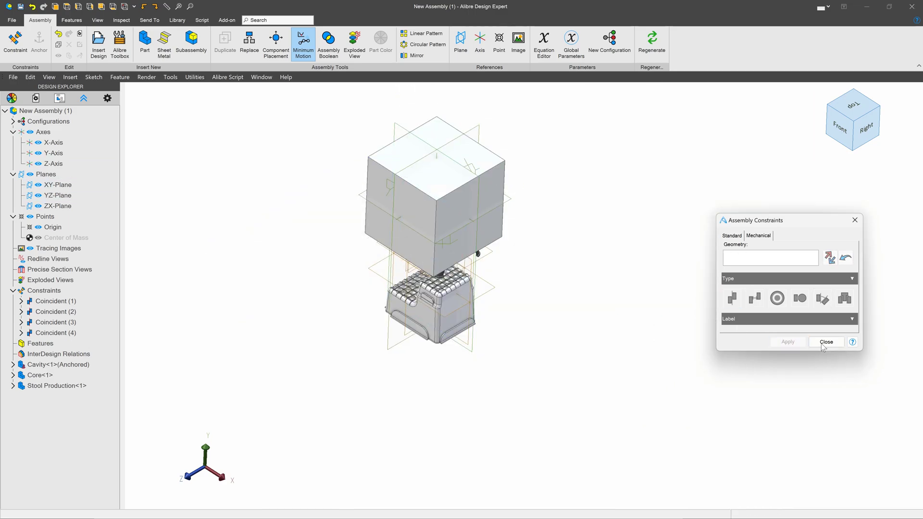
click(826, 342)
Slide the stool down over the Core until its bottom rim lines up with the Core's base edge.
scroll(447, 269, up, 4)
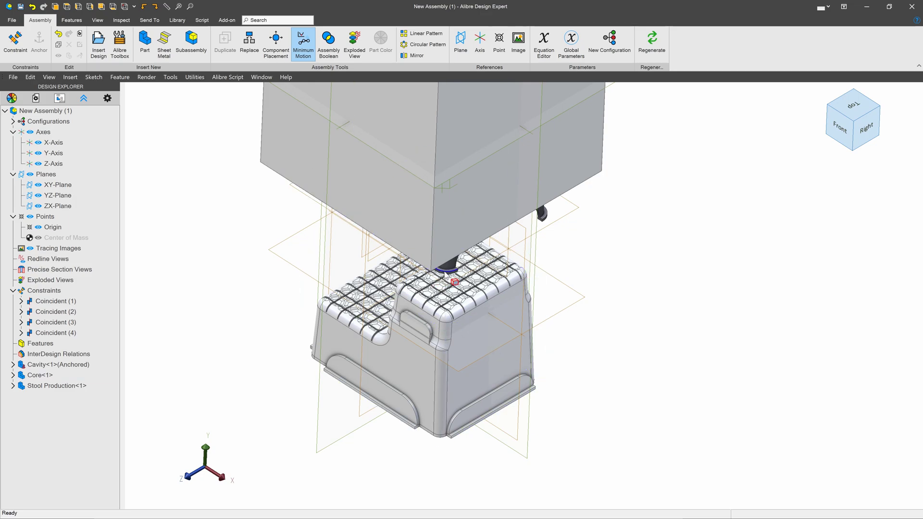
drag(446, 273, 470, 437)
scroll(445, 403, up, 8)
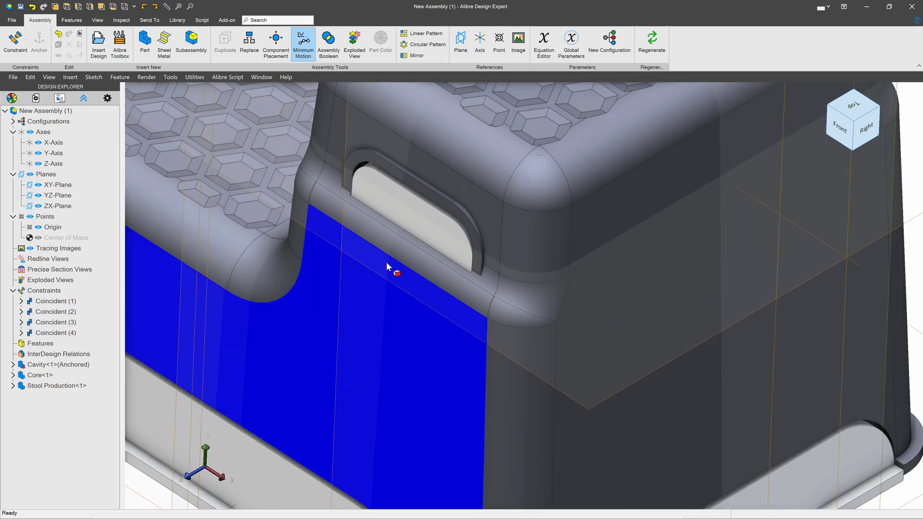
mouse_move(388, 267)
mouse_down()
mouse_move(379, 220)
mouse_move(377, 257)
mouse_up()
scroll(380, 246, down, 5)
scroll(466, 384, up, 8)
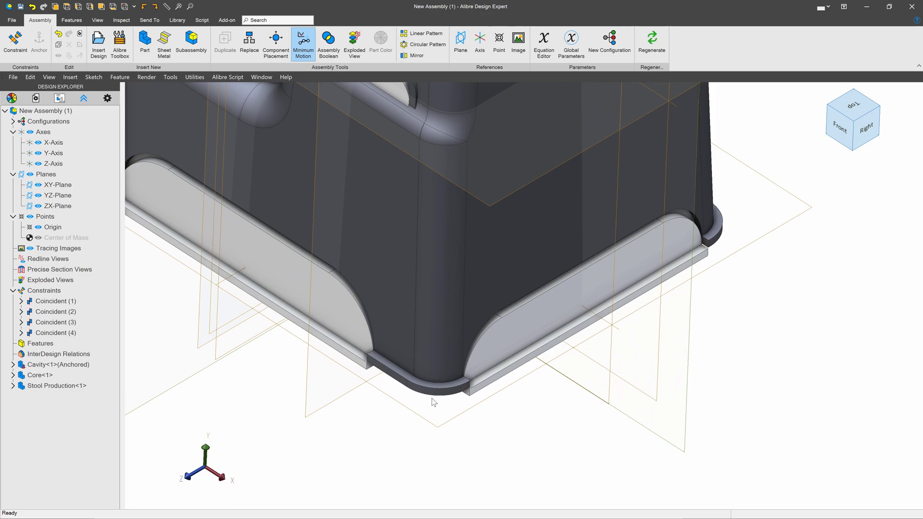
mouse_move(465, 386)
mouse_down()
mouse_move(453, 388)
mouse_move(457, 400)
mouse_up()
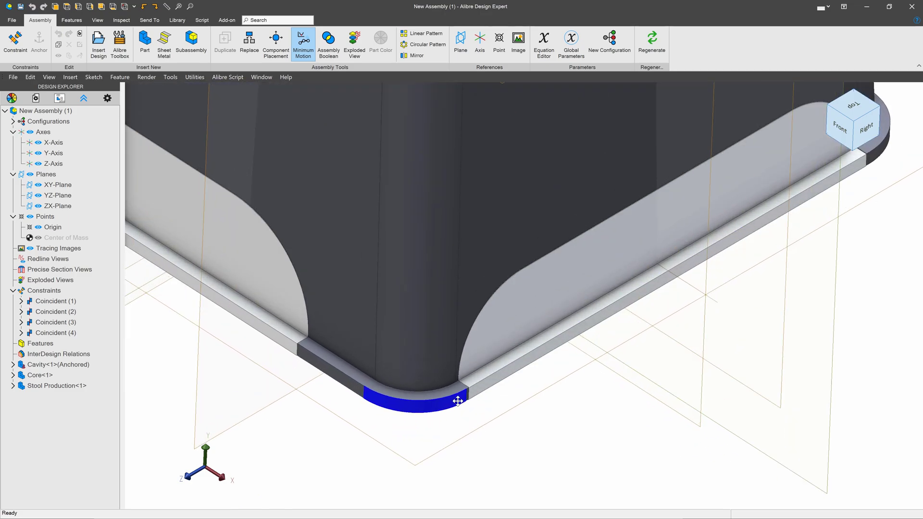
Make the stool's bottom rim face coincident with the underside of the Core.
scroll(480, 348, up, 1)
scroll(472, 349, down, 5)
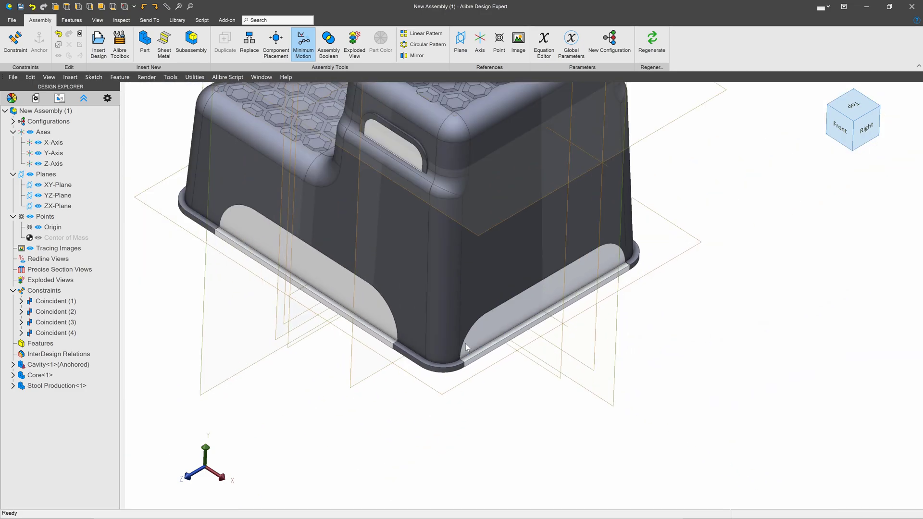
mouse_move(466, 347)
middle_down()
mouse_move(481, 335)
mouse_move(336, 216)
middle_up()
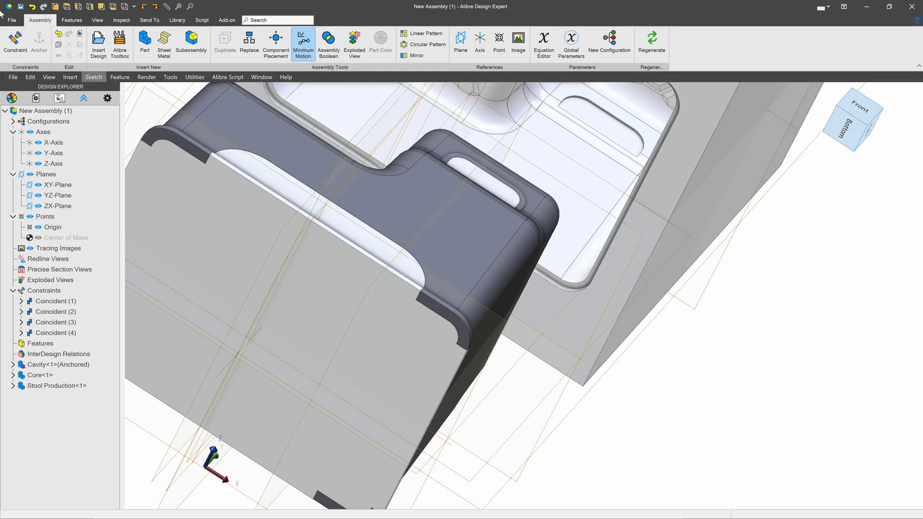
click(16, 42)
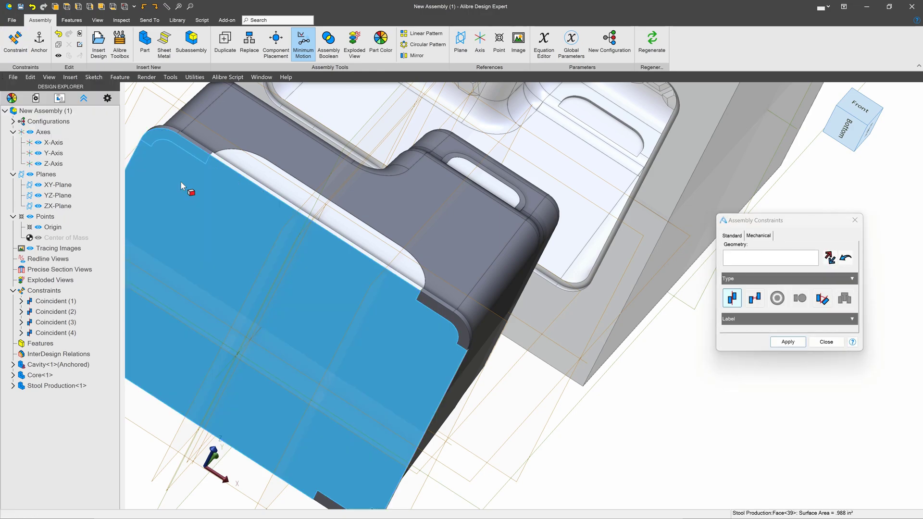
click(182, 186)
click(788, 342)
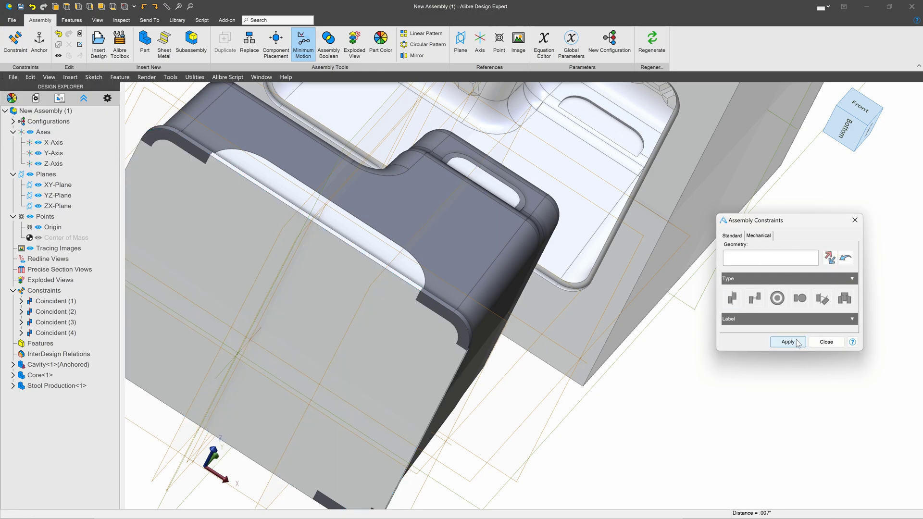
click(826, 342)
Run a global interference check with the stool seated on the Core.
middle_drag(500, 312, 462, 284)
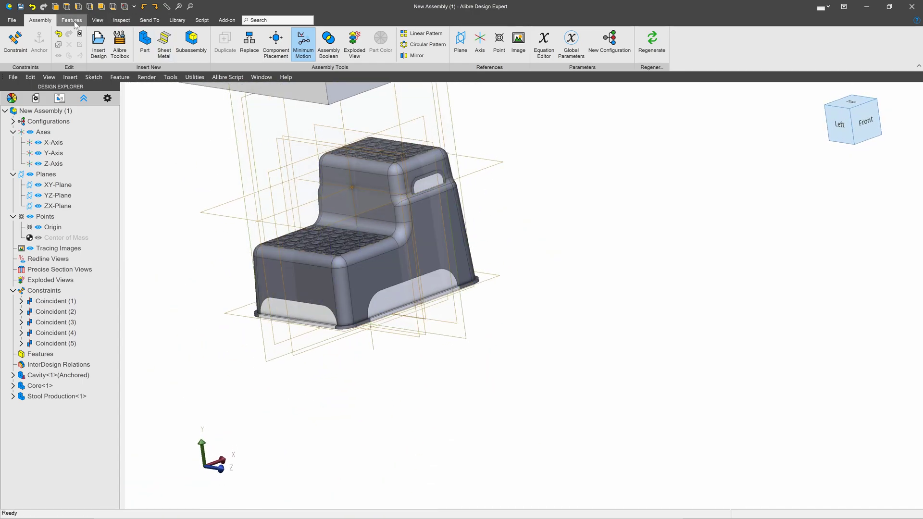
click(117, 21)
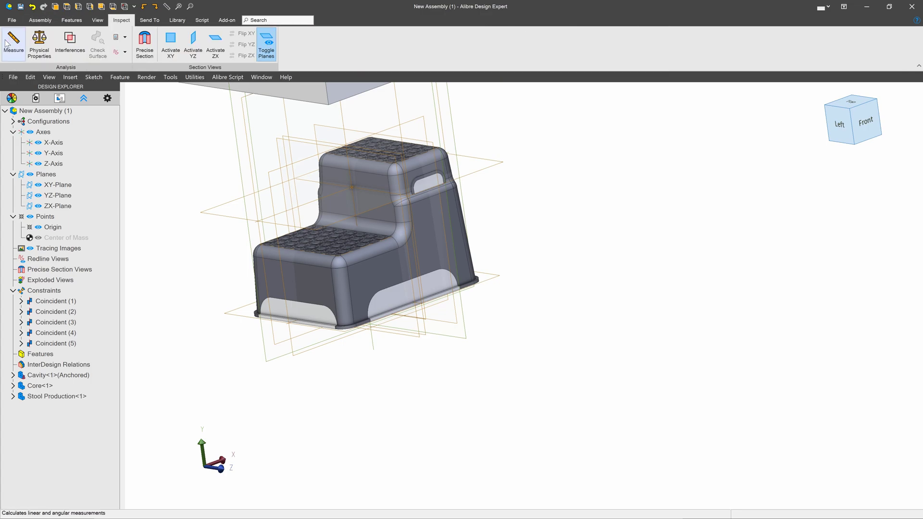
click(72, 42)
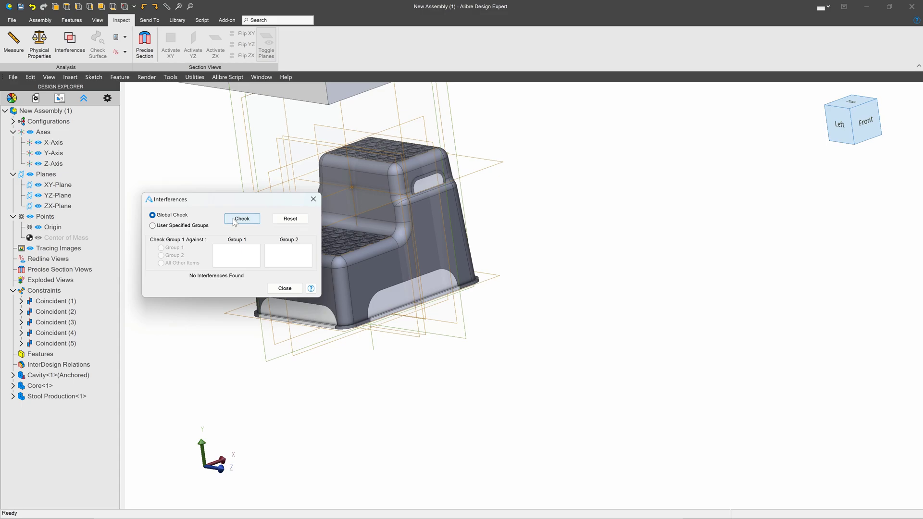
click(294, 289)
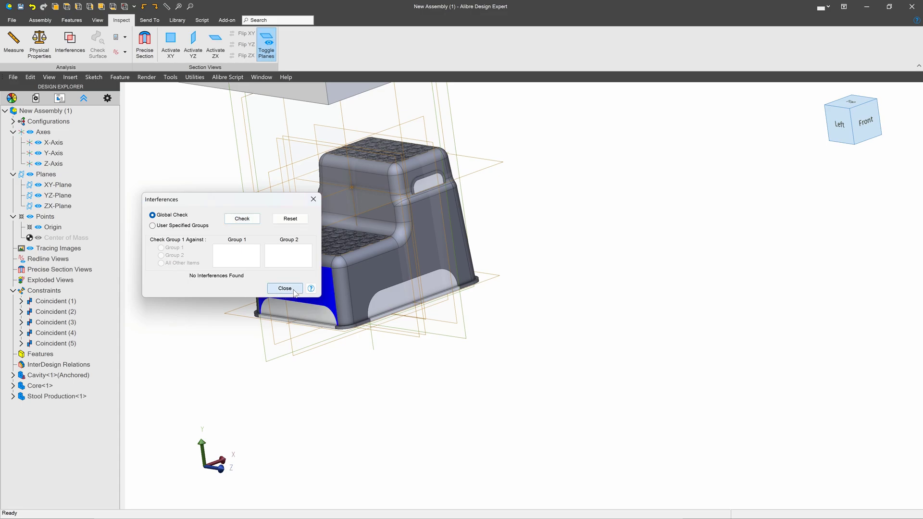
Close the mould with a coincident constraint between the Core's underside and the Cavity's bottom face.
scroll(375, 298, up, 2)
middle_drag(375, 298, 360, 305)
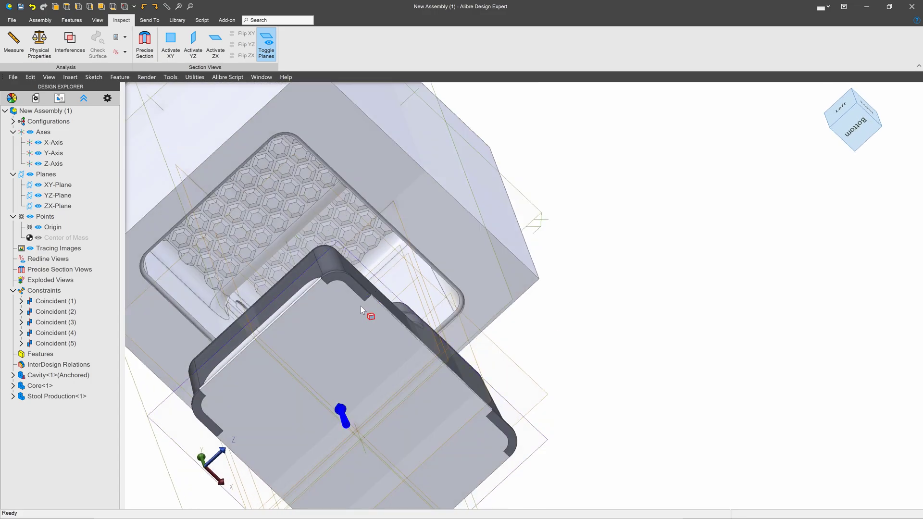
click(348, 317)
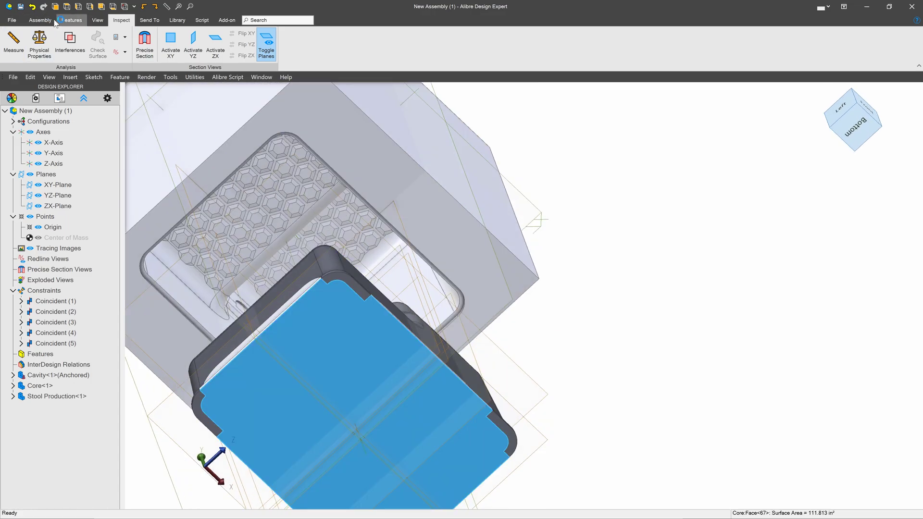
click(41, 21)
click(24, 42)
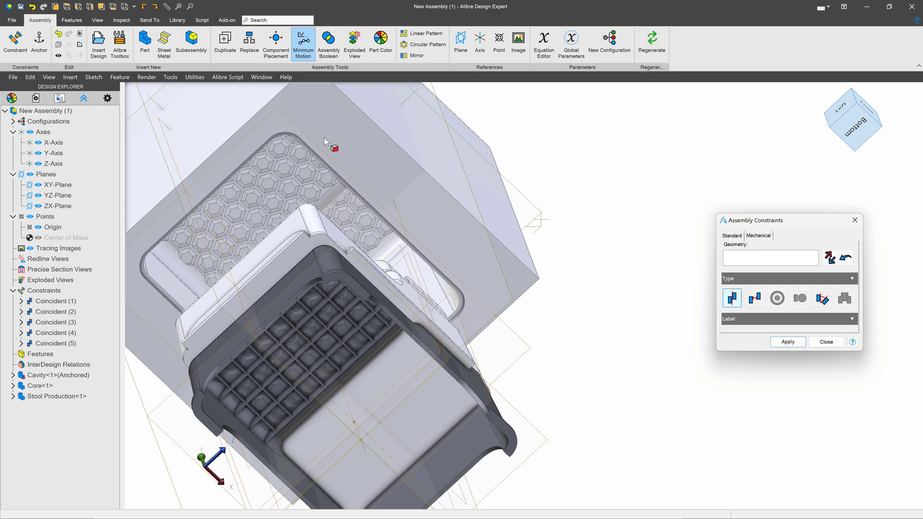
click(324, 138)
click(791, 343)
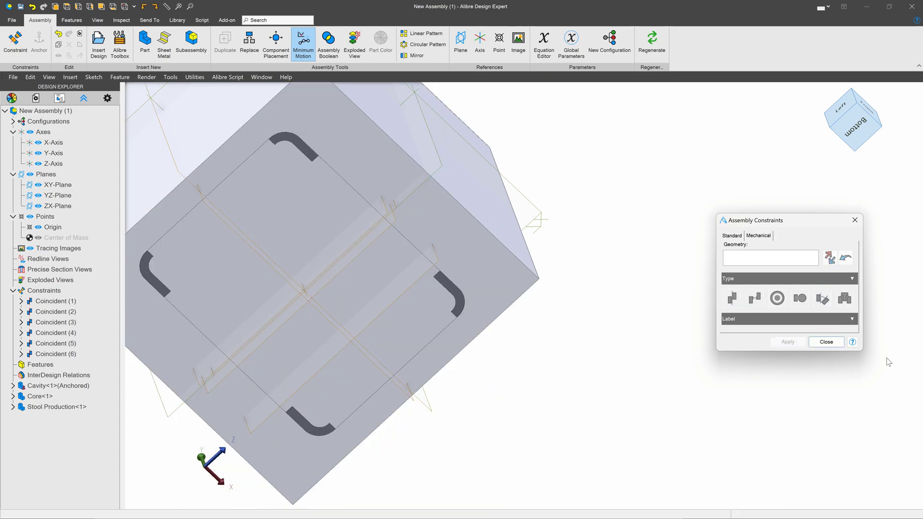
click(826, 341)
Run a global interference check on the closed mould assembly.
scroll(490, 267, up, 5)
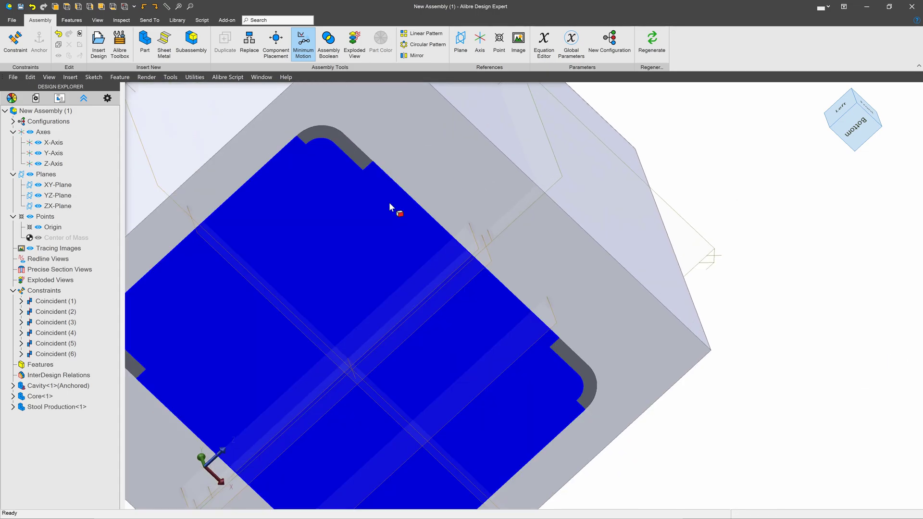
click(116, 22)
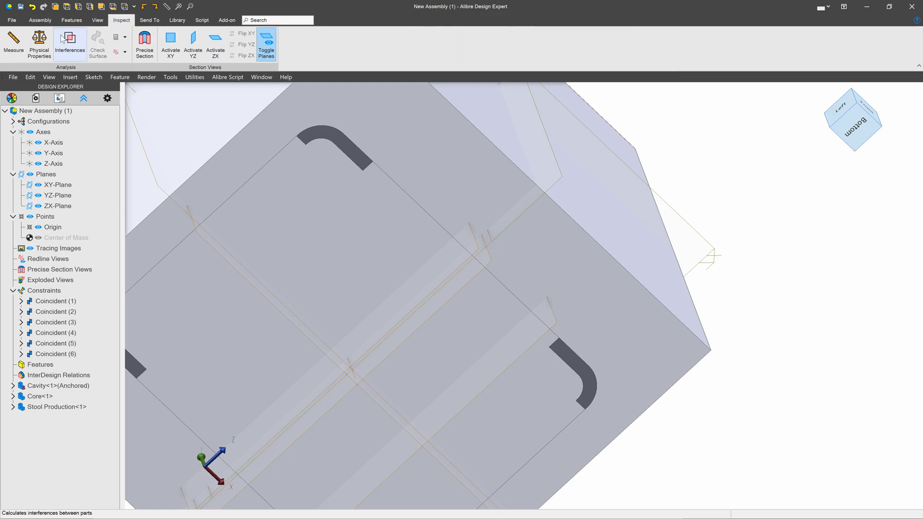
click(67, 40)
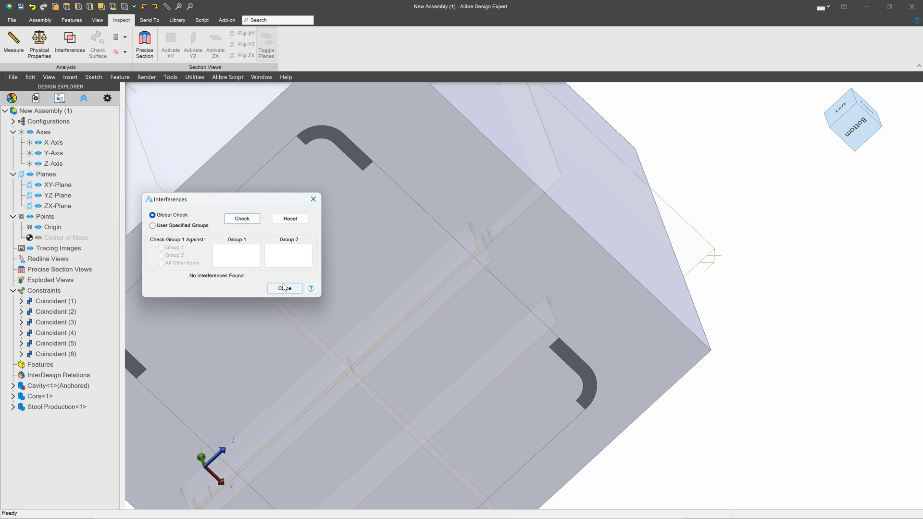
click(313, 200)
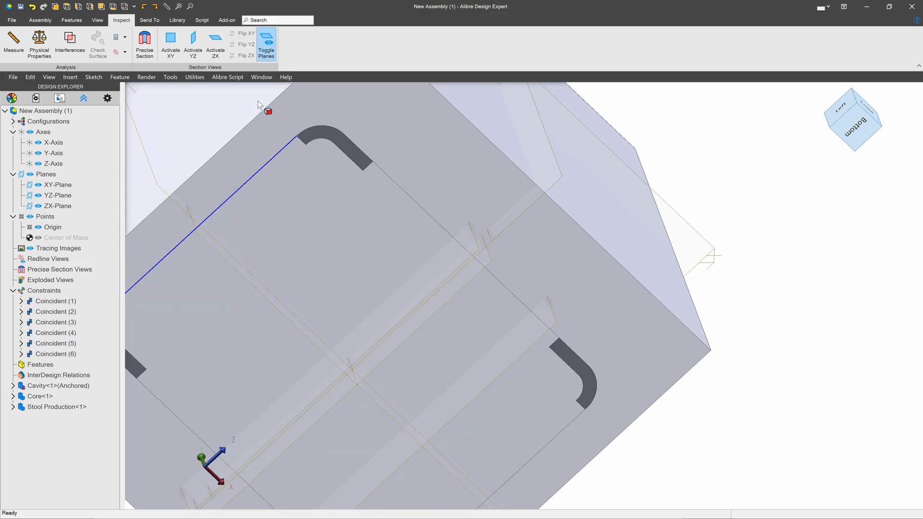
Section the assembly on the XY plane to examine how the stool fits between Core and Cavity, and turn the section off.
click(171, 43)
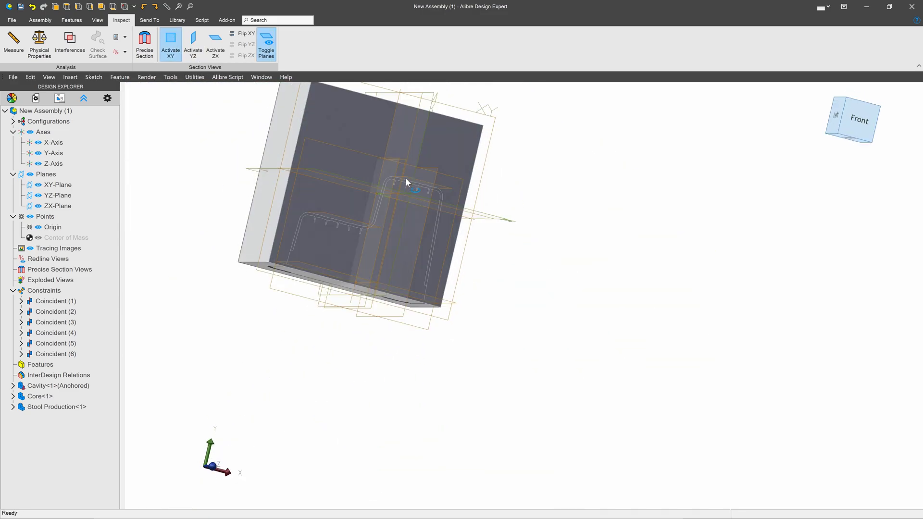
middle_drag(411, 182, 393, 247)
scroll(394, 240, up, 5)
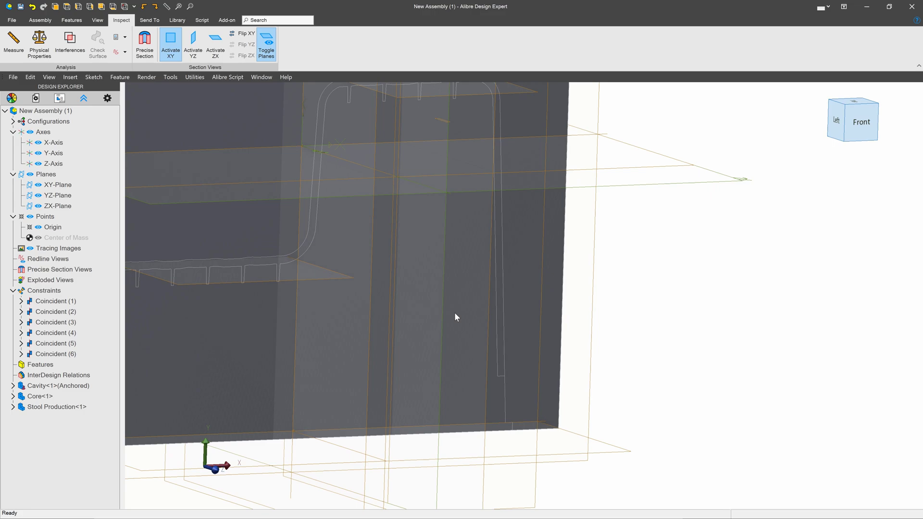
scroll(374, 329, down, 5)
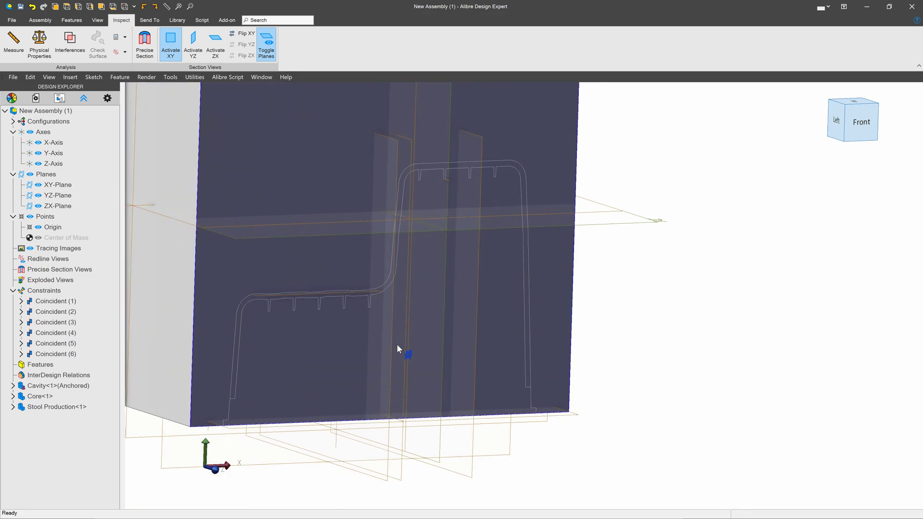
drag(397, 345, 360, 322)
click(172, 48)
Suppress the Coincident (6) constraint between the Core's underside and the Cavity's bottom face.
middle_drag(504, 212, 486, 215)
right_click(52, 354)
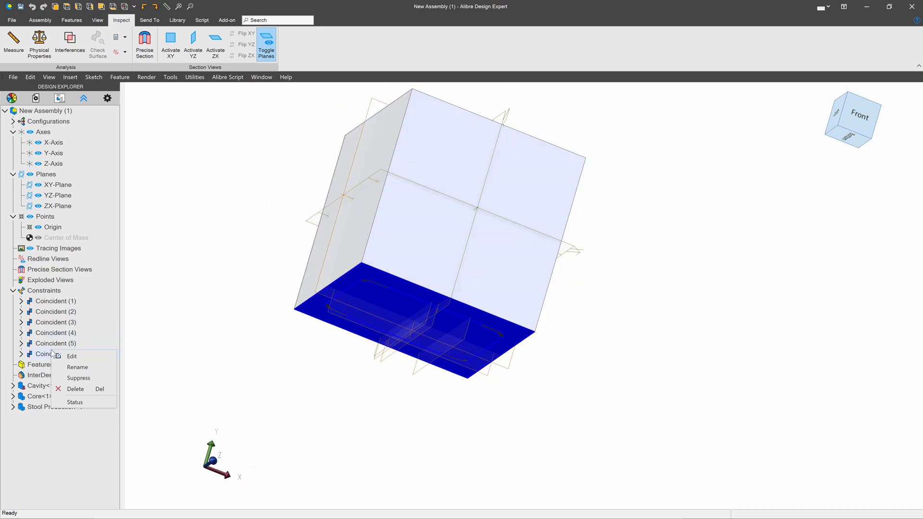
click(76, 379)
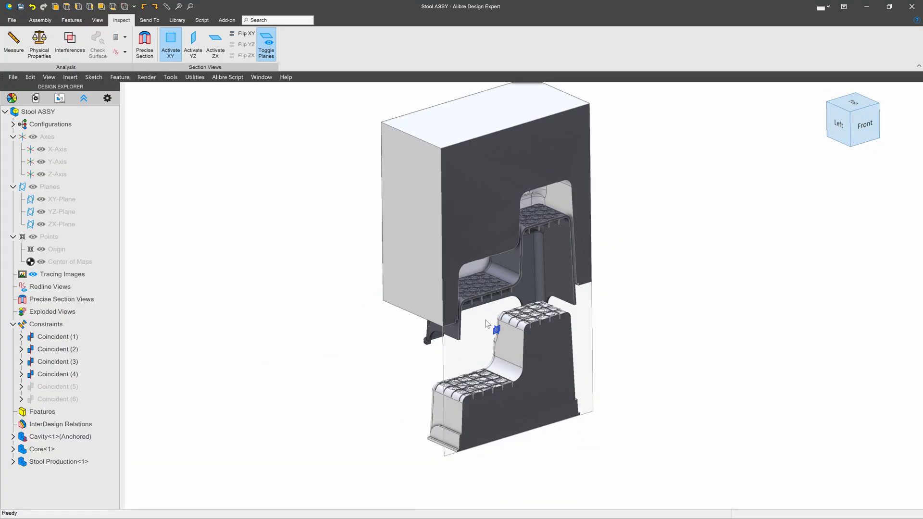
Examine the opened, XY-sectioned mould from the front, underside and back, comparing the Core's stepped shape with the stool and Cavity.
scroll(456, 281, up, 4)
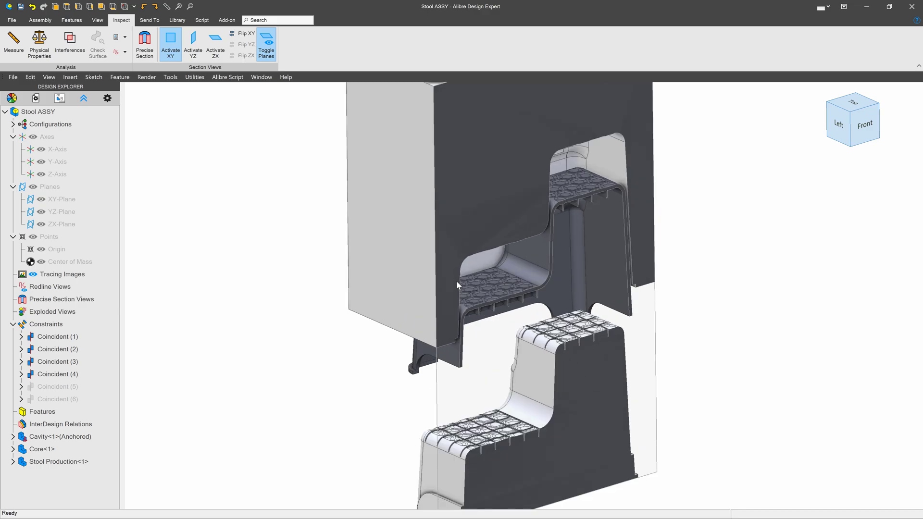
scroll(456, 281, down, 3)
scroll(453, 329, up, 2)
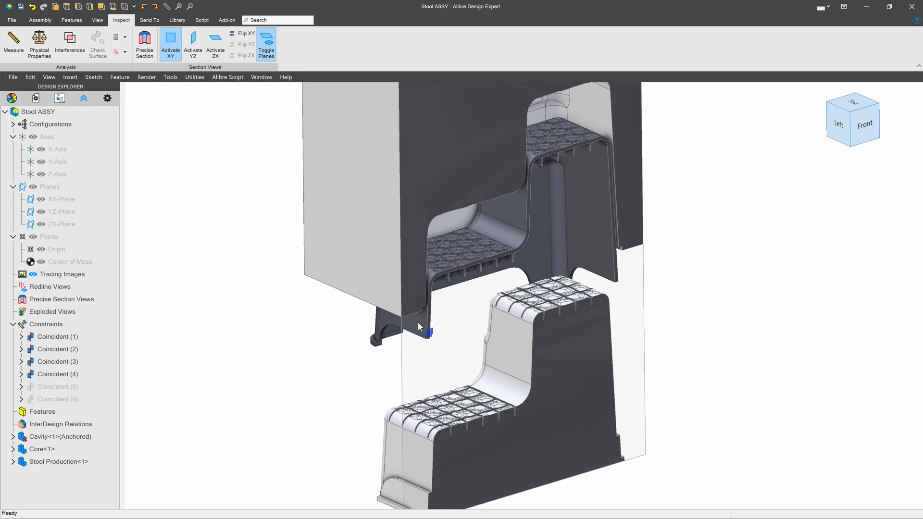
middle_drag(417, 322, 326, 335)
click(269, 418)
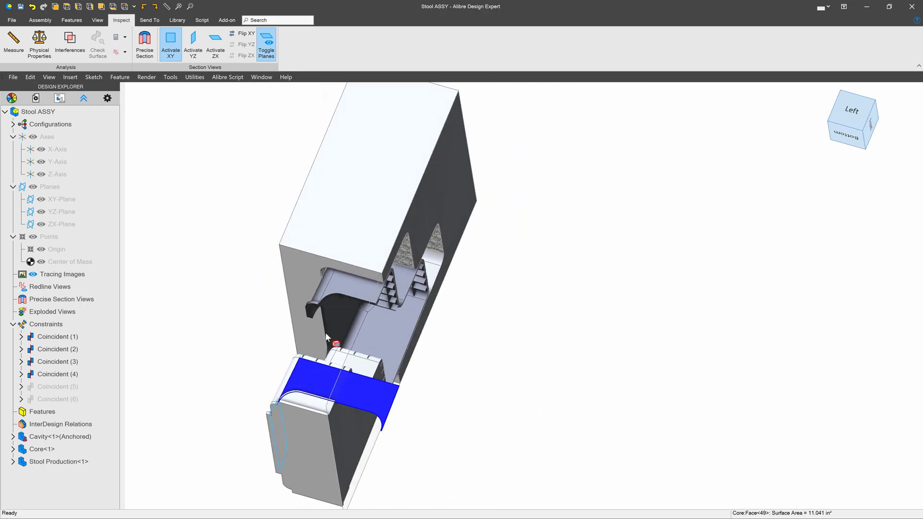
scroll(328, 250, up, 5)
scroll(318, 216, down, 10)
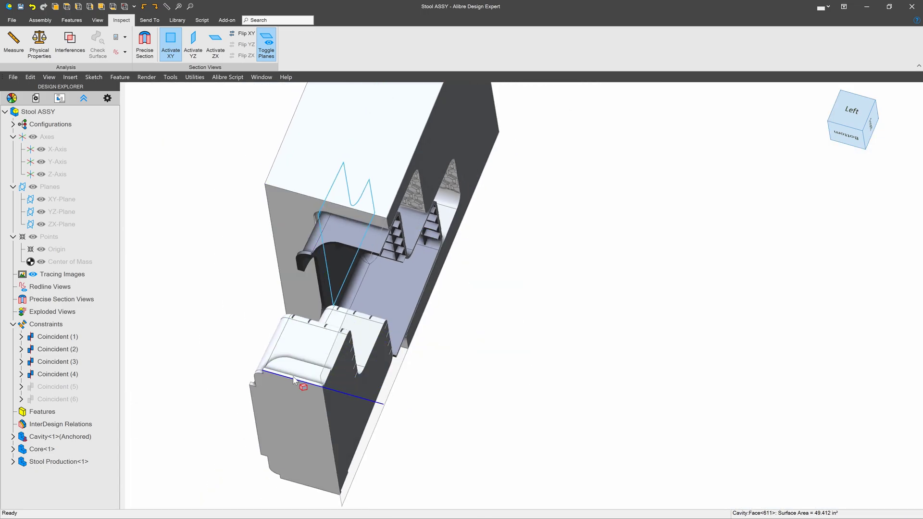
drag(293, 376, 302, 356)
middle_drag(312, 321, 320, 333)
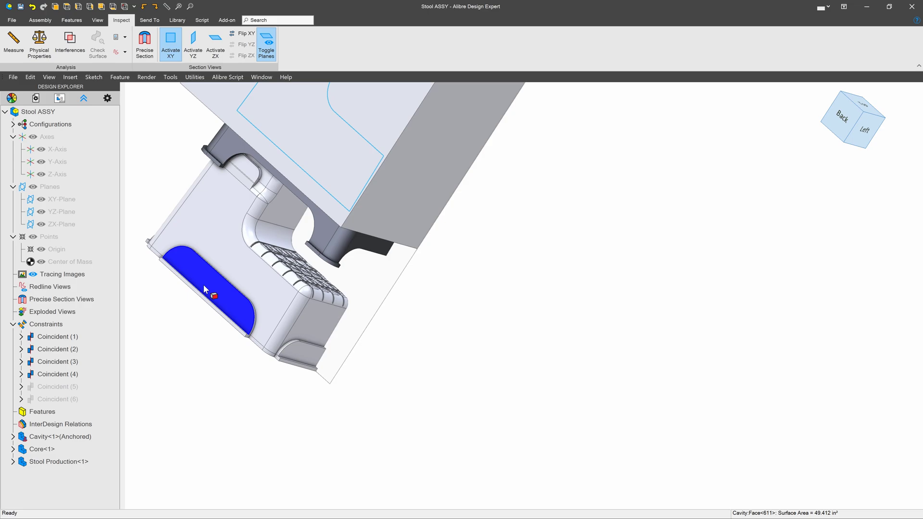
middle_drag(344, 383, 417, 348)
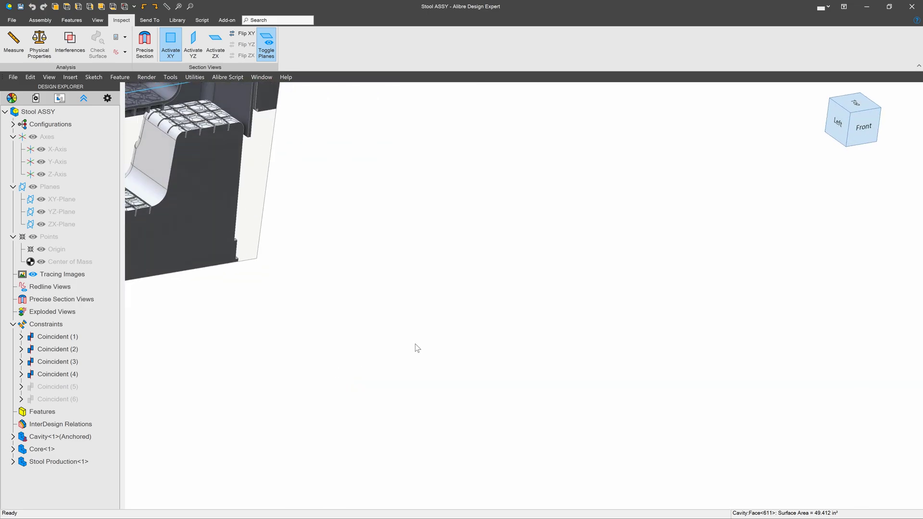
scroll(625, 317, down, 9)
scroll(429, 198, up, 4)
scroll(557, 267, up, 4)
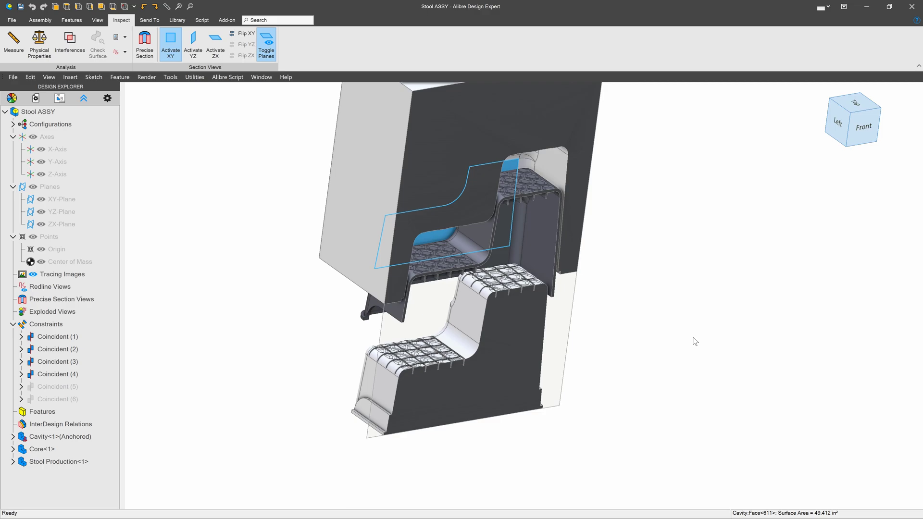
click(686, 300)
middle_drag(686, 301, 698, 346)
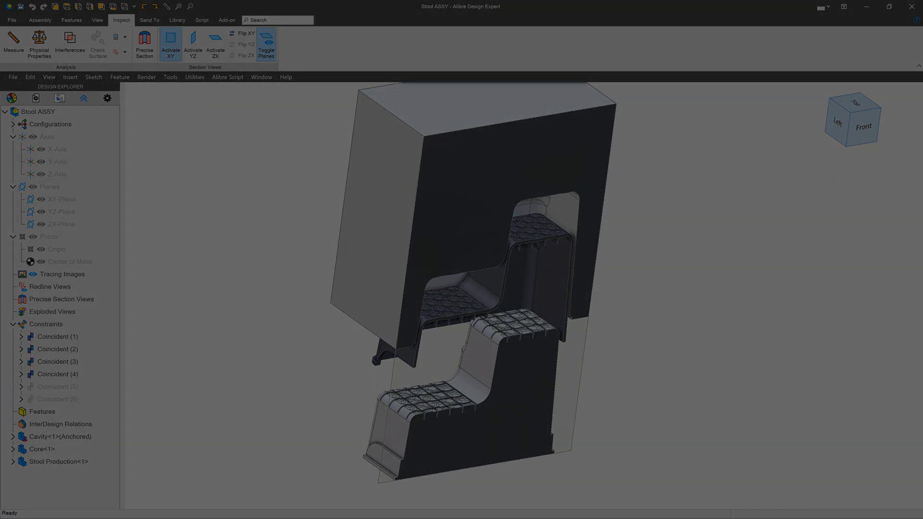